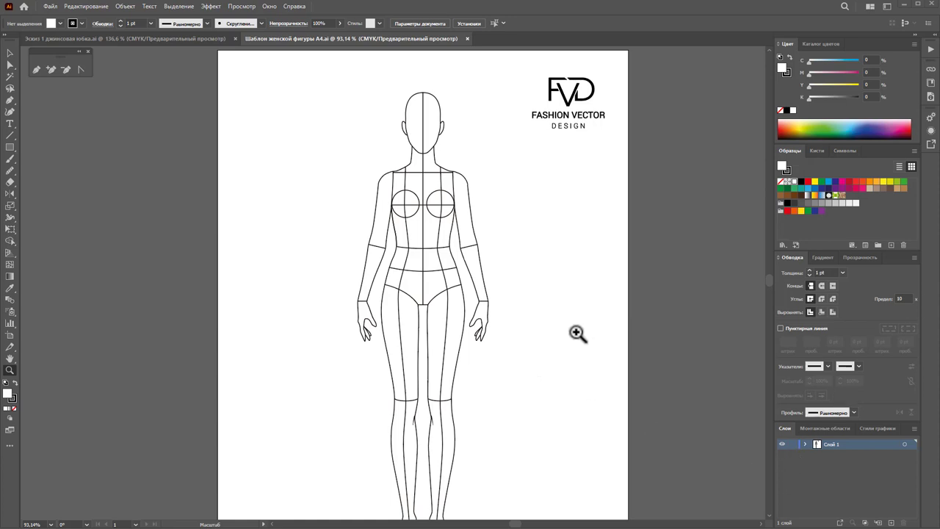
- Fade the whole figure template to 60% opacity, then deselect it
alt+click(527, 357)
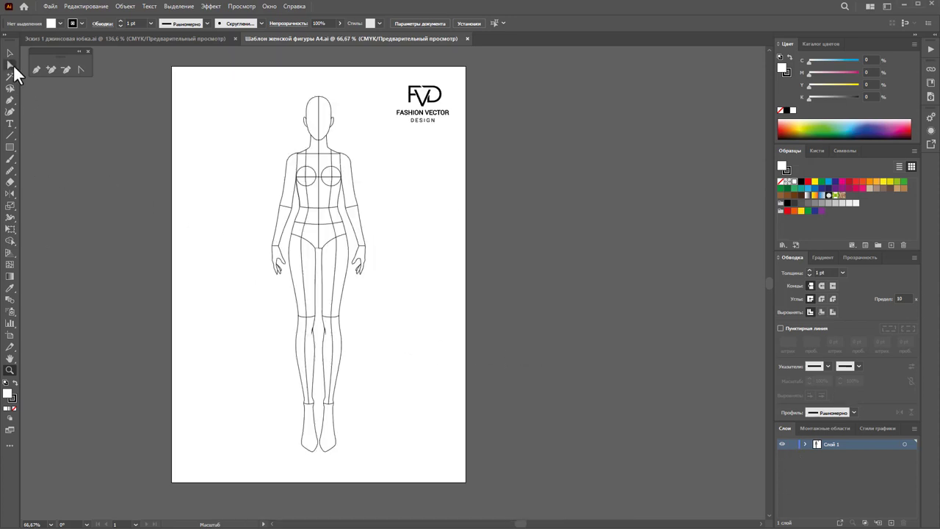
drag(293, 236, 372, 466)
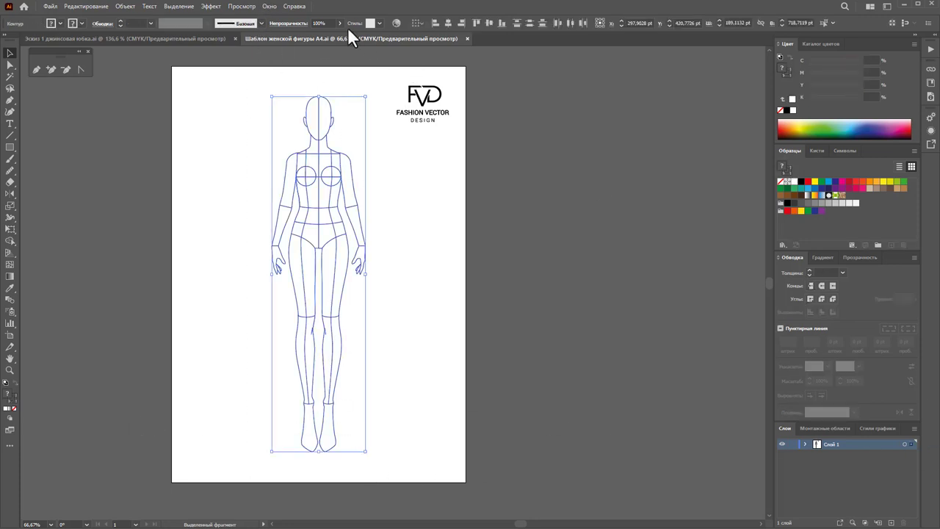
drag(329, 34, 323, 35)
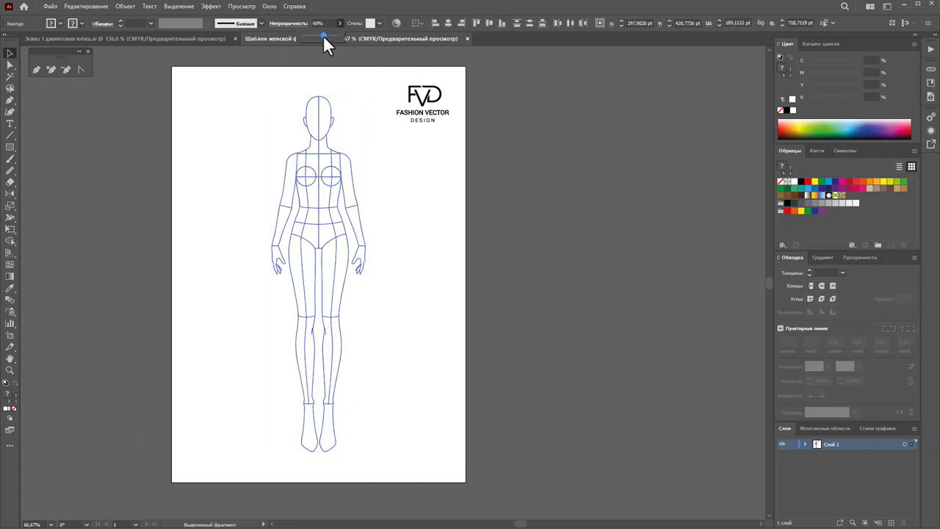
click(435, 224)
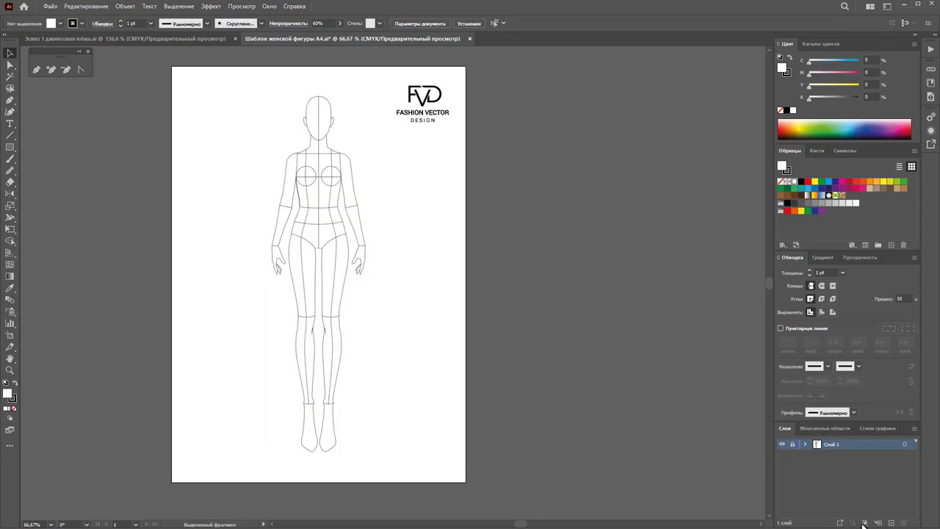
- Zoom in closely on the figure's chest area
scroll(258, 303, up, 1)
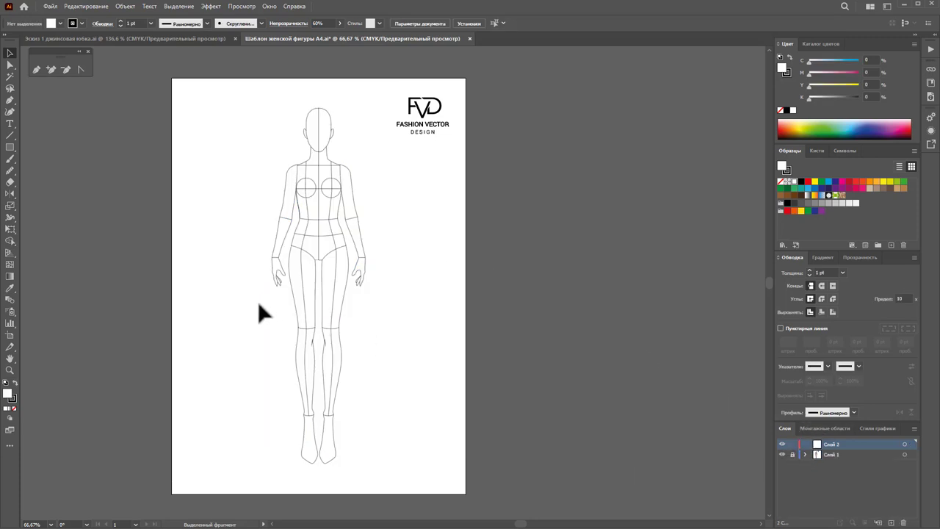
click(10, 370)
mouse_move(314, 197)
mouse_down()
mouse_move(372, 237)
mouse_move(493, 290)
mouse_up()
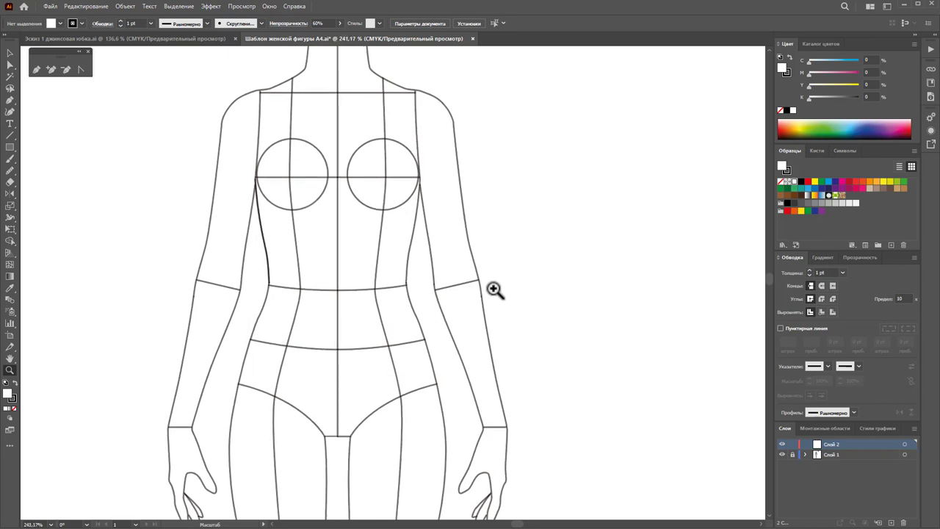
scroll(493, 290, up, 1)
scroll(496, 287, up, 1)
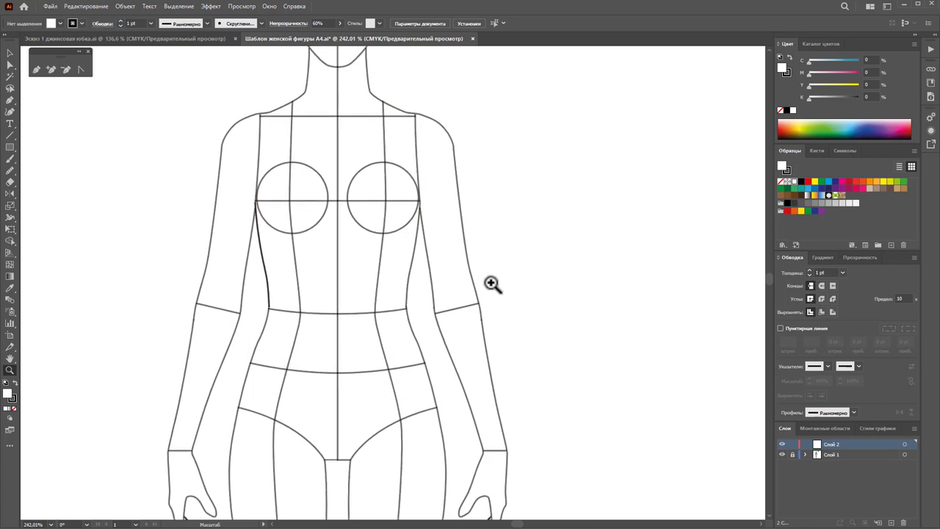
mouse_move(365, 199)
mouse_down()
mouse_move(415, 254)
mouse_move(353, 201)
mouse_move(447, 301)
mouse_move(534, 309)
mouse_up()
scroll(536, 309, down, 1)
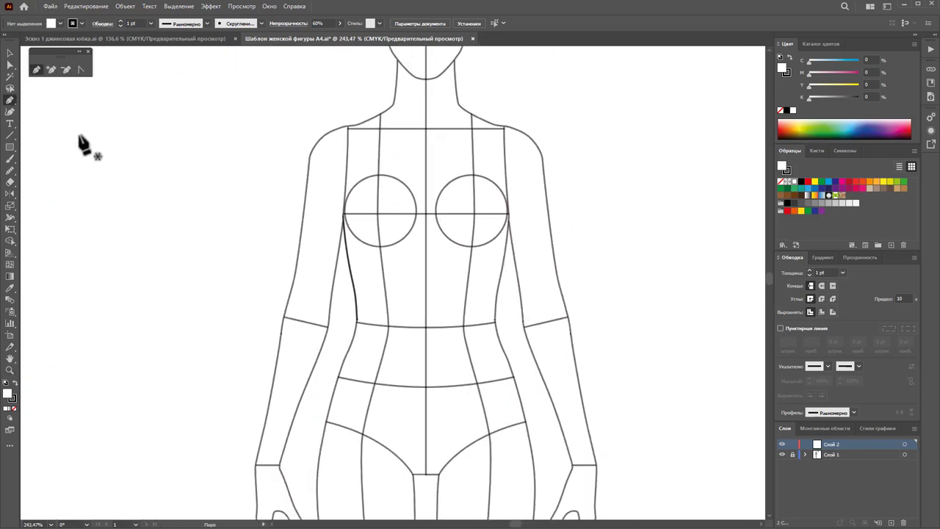
- Pen a closed half-front outline: centre neckline, curved shoulder, armhole, side seam, hem, back to neckline
click(426, 137)
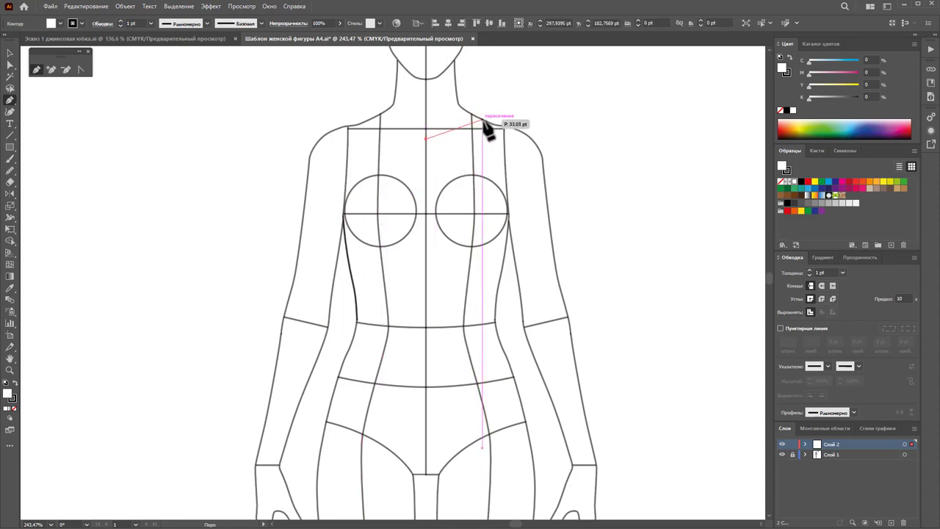
drag(482, 120, 499, 96)
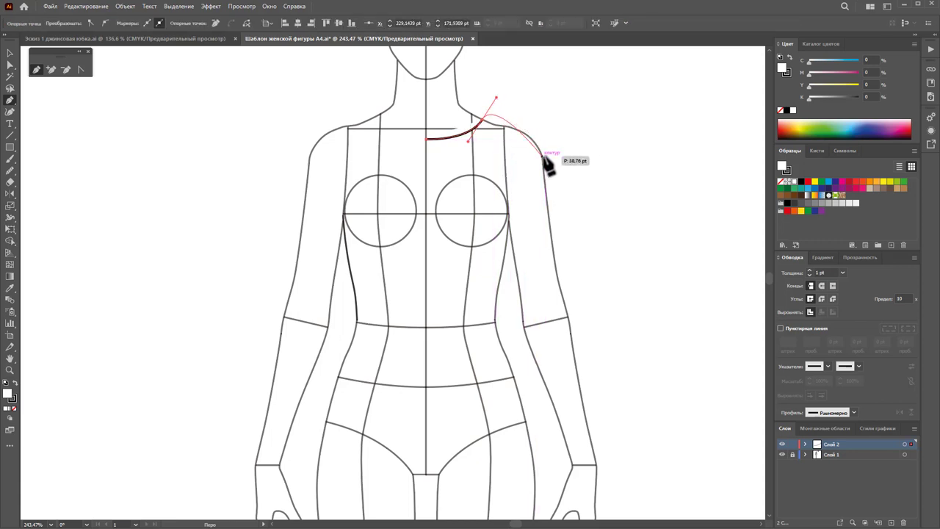
drag(540, 146, 540, 157)
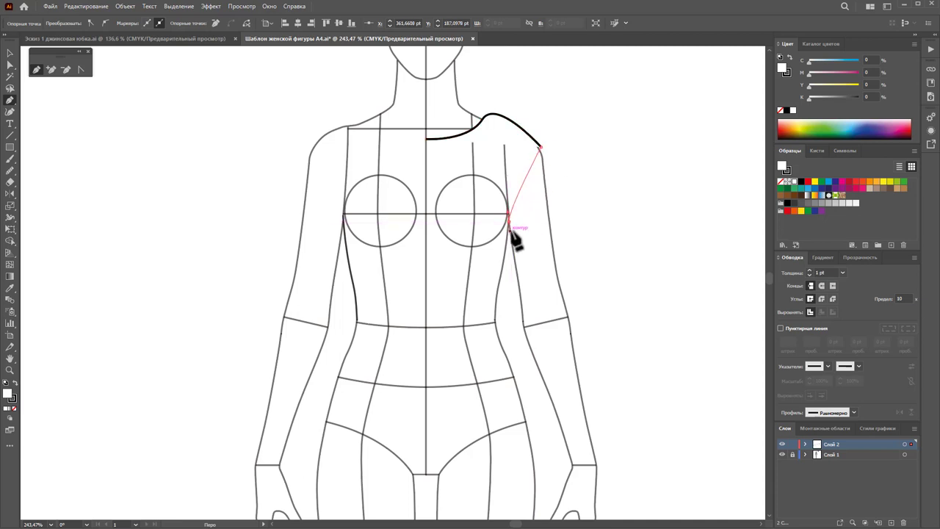
click(509, 216)
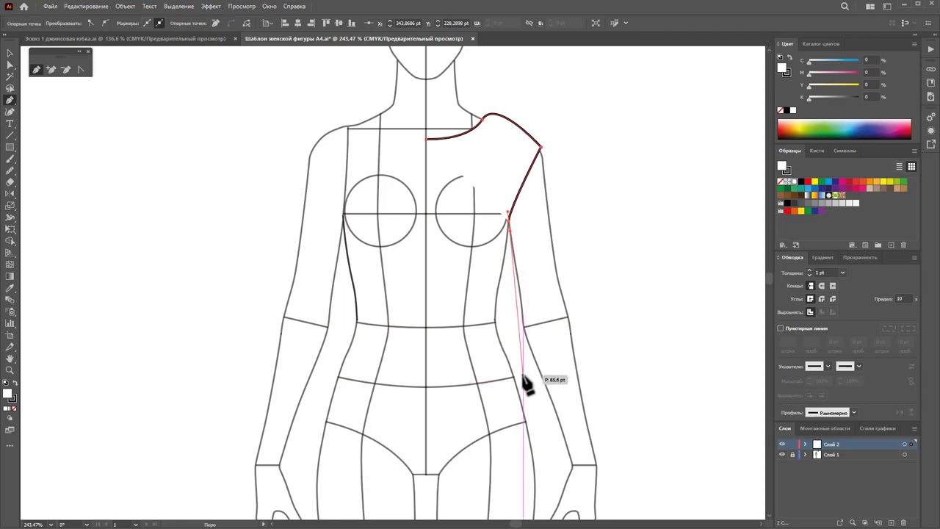
click(523, 376)
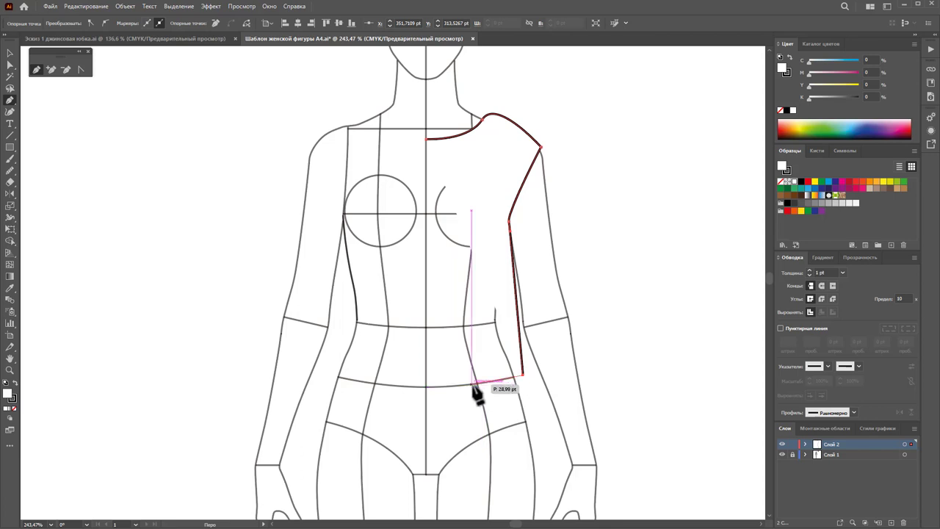
click(446, 385)
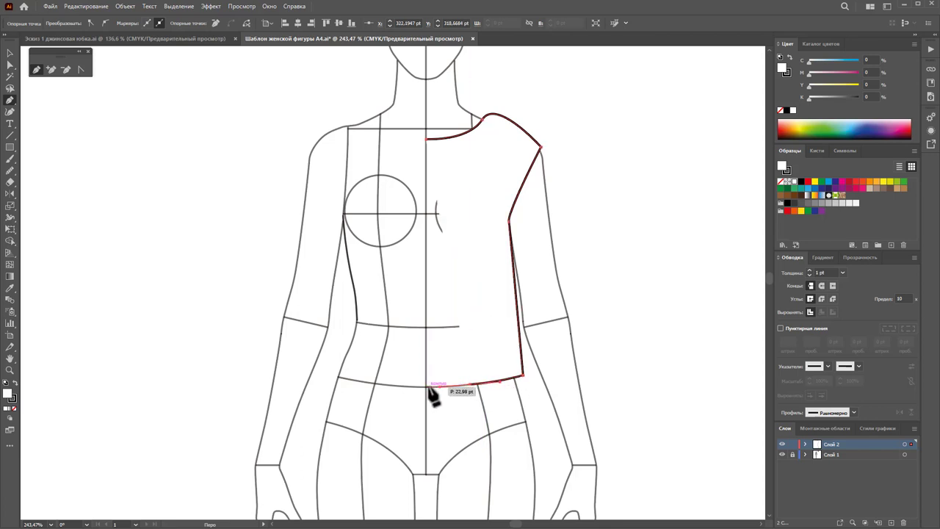
click(426, 385)
click(426, 138)
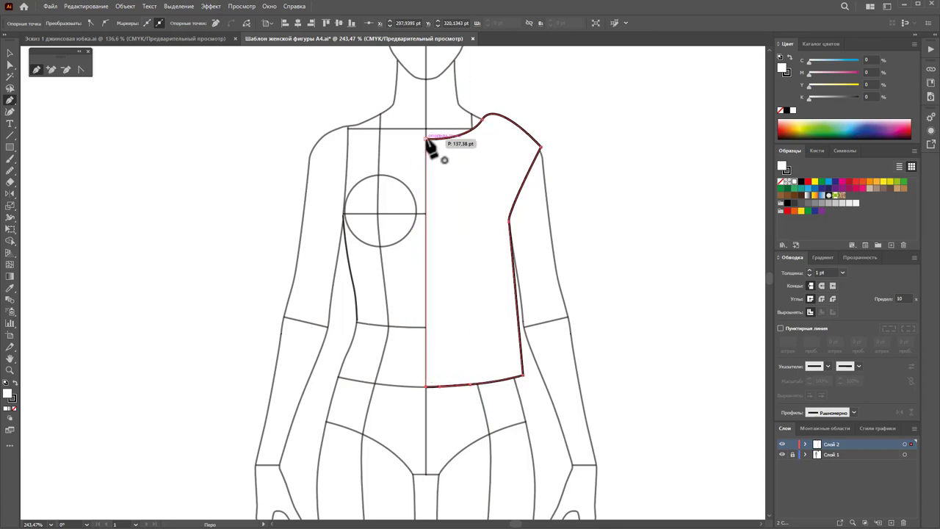
click(10, 65)
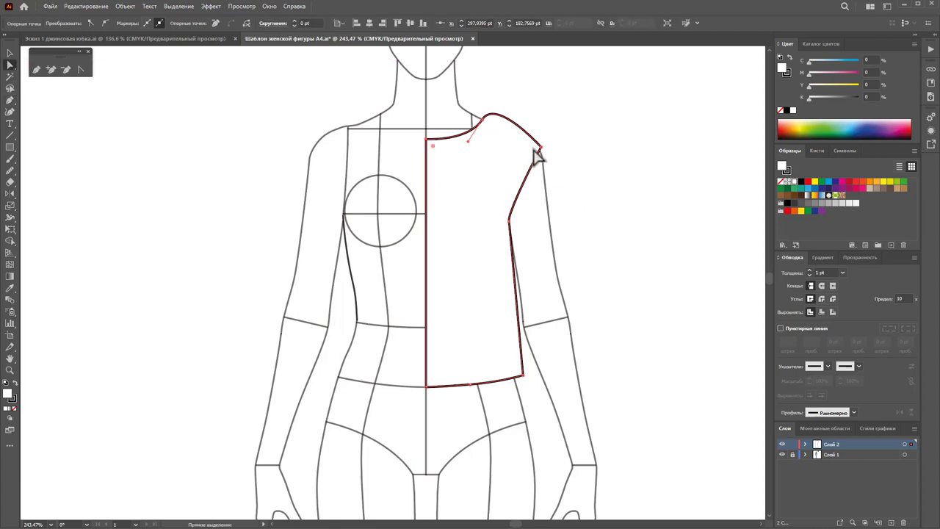
click(484, 117)
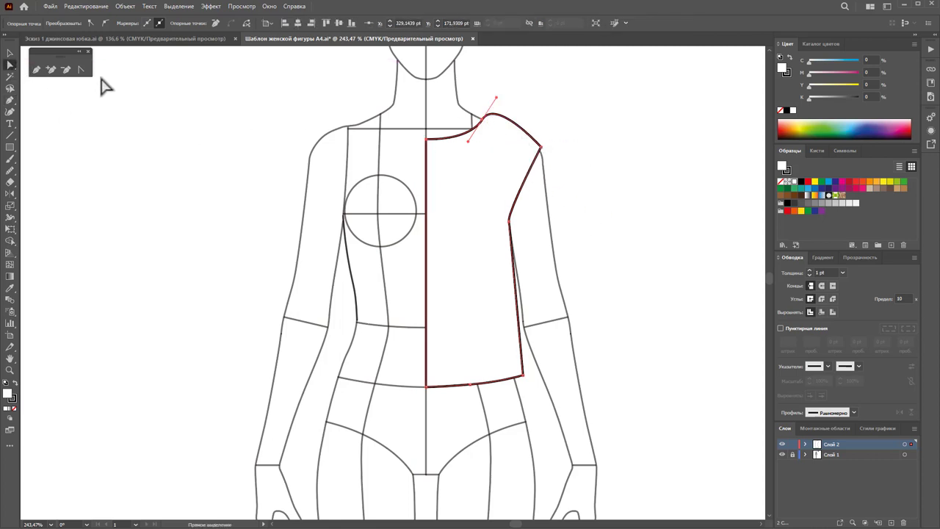
- Reshape the shoulder curve by dragging its anchor handle
mouse_move(501, 109)
mouse_down()
mouse_move(495, 137)
mouse_move(502, 111)
mouse_move(516, 121)
mouse_up()
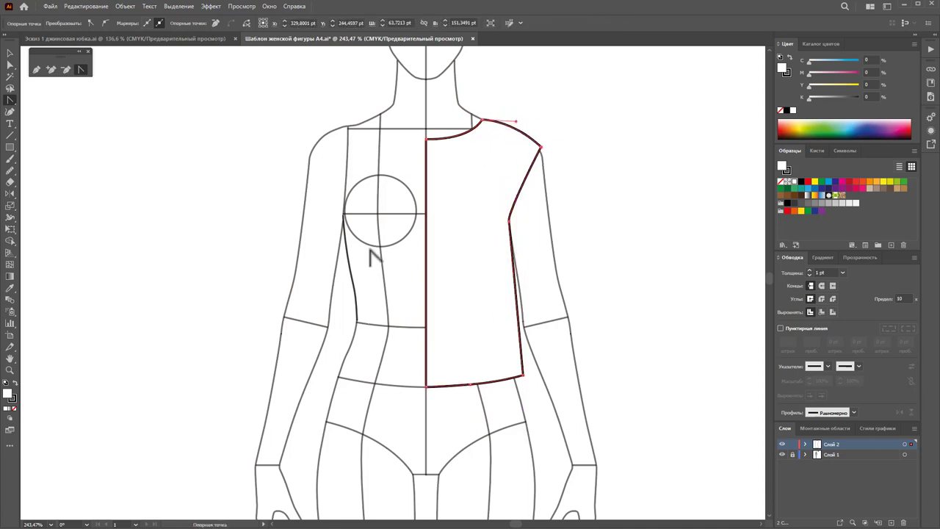
click(10, 409)
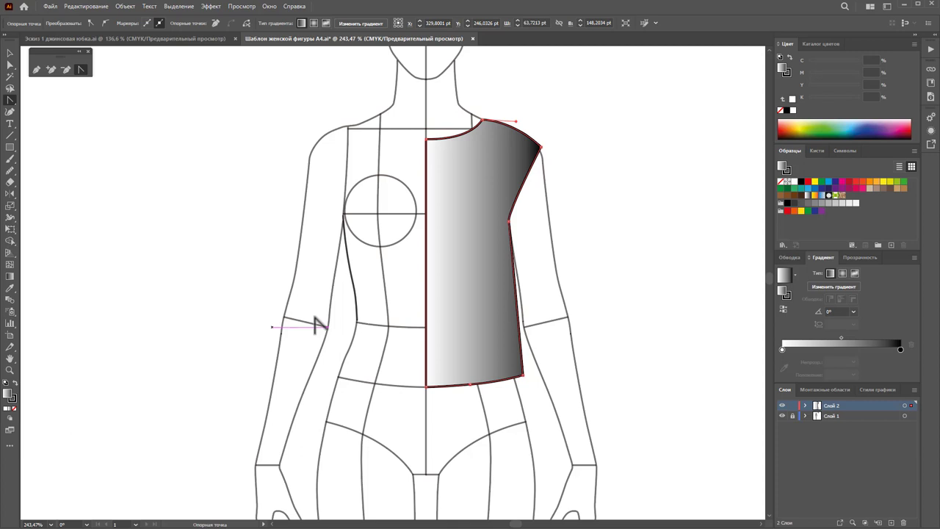
click(16, 408)
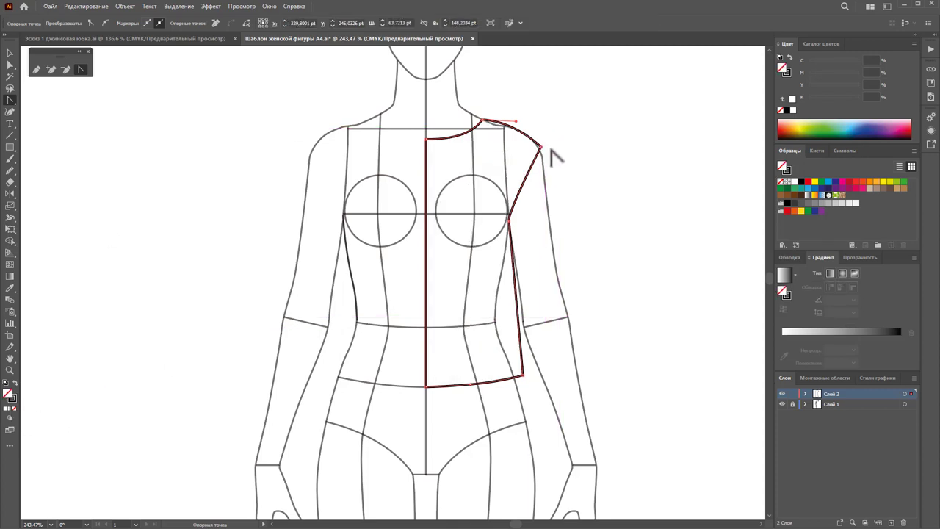
- Give the half-bodice outline a red stroke and no fill
click(9, 54)
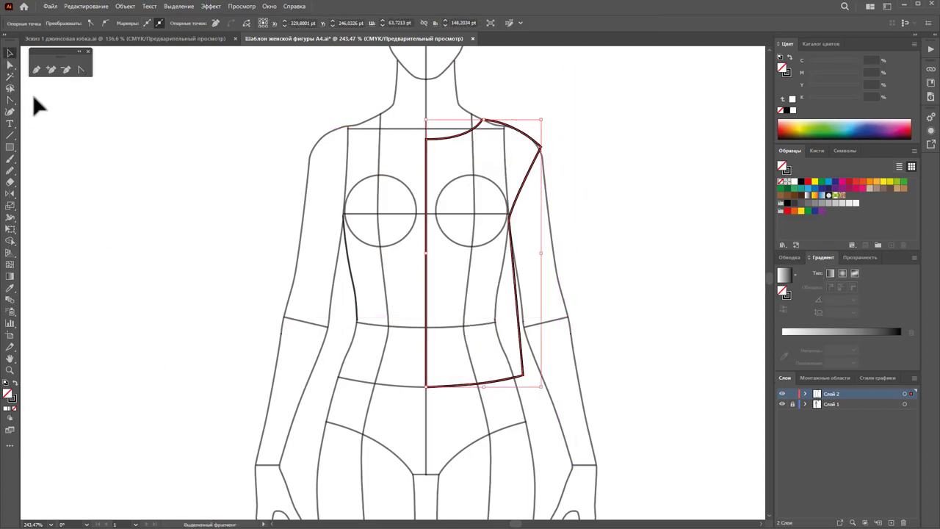
click(808, 181)
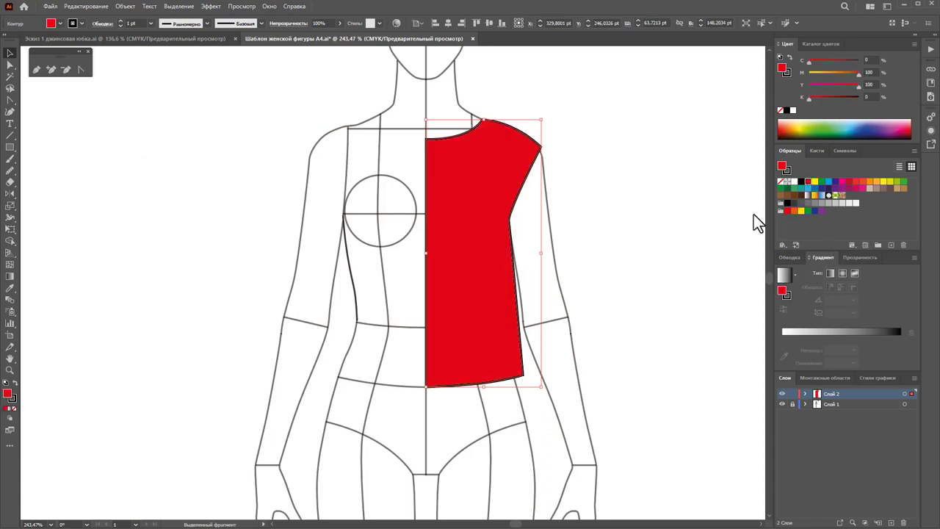
click(14, 384)
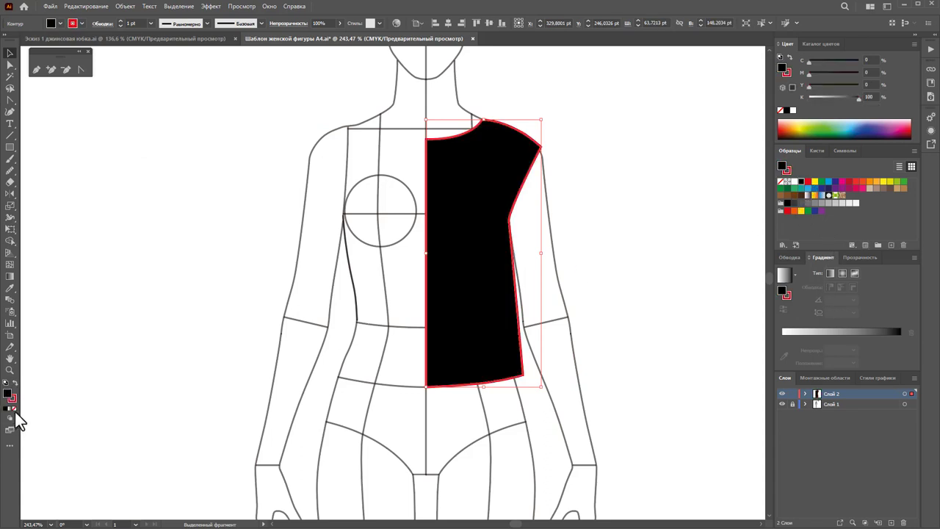
click(14, 408)
click(575, 257)
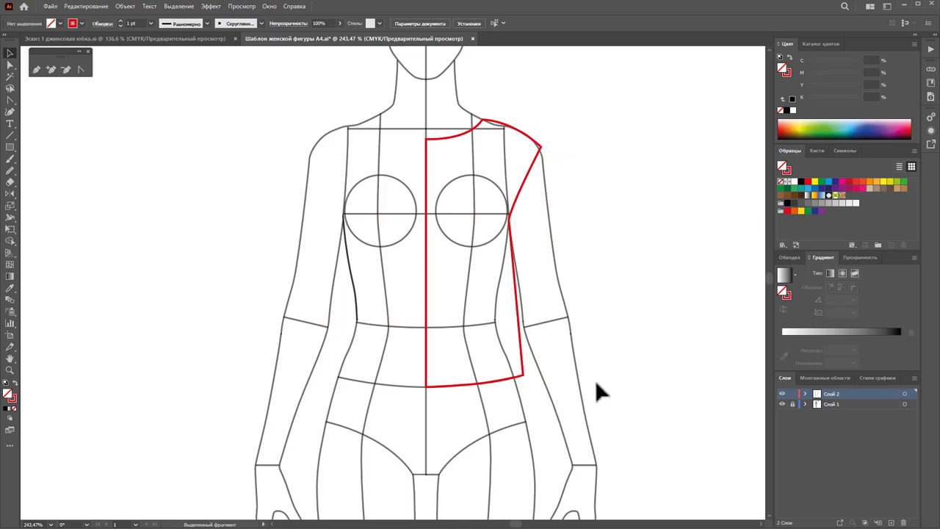
scroll(610, 370, down, 1)
scroll(614, 409, down, 1)
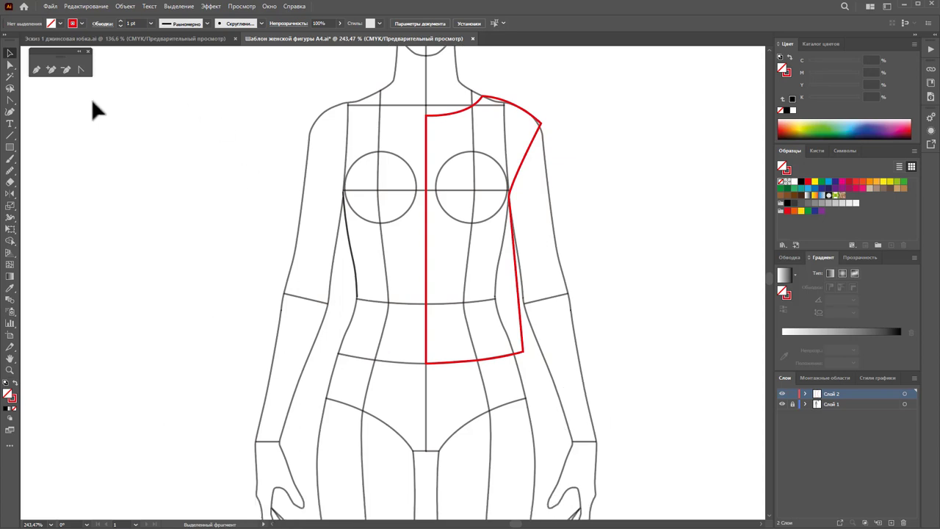
- Pen a closed sleeve outline from the shoulder down the arm to the cuff and back
click(32, 72)
mouse_move(541, 123)
mouse_down()
mouse_move(575, 237)
mouse_move(561, 198)
mouse_up()
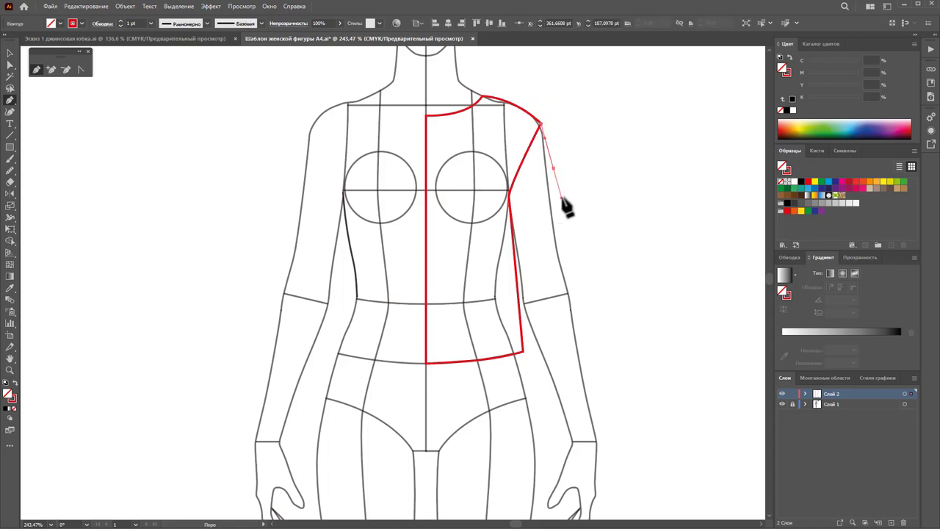
click(568, 205)
click(576, 259)
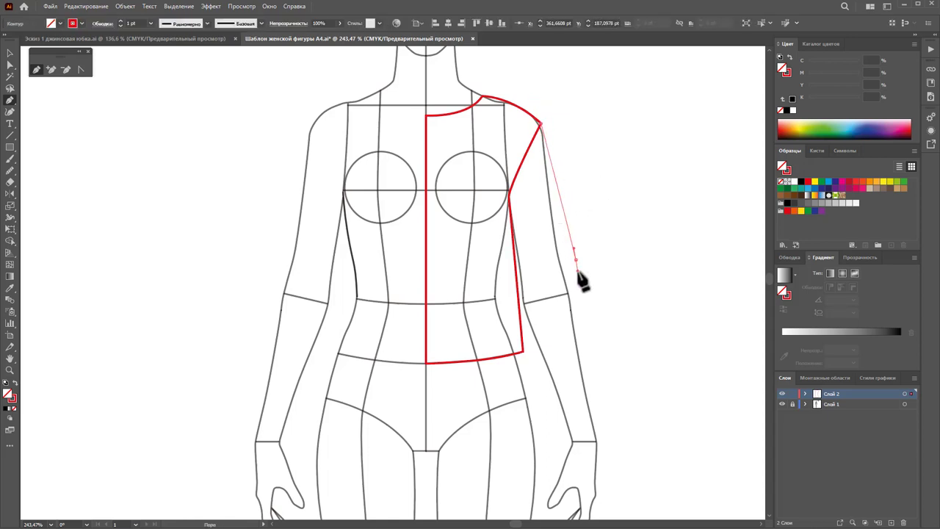
click(608, 441)
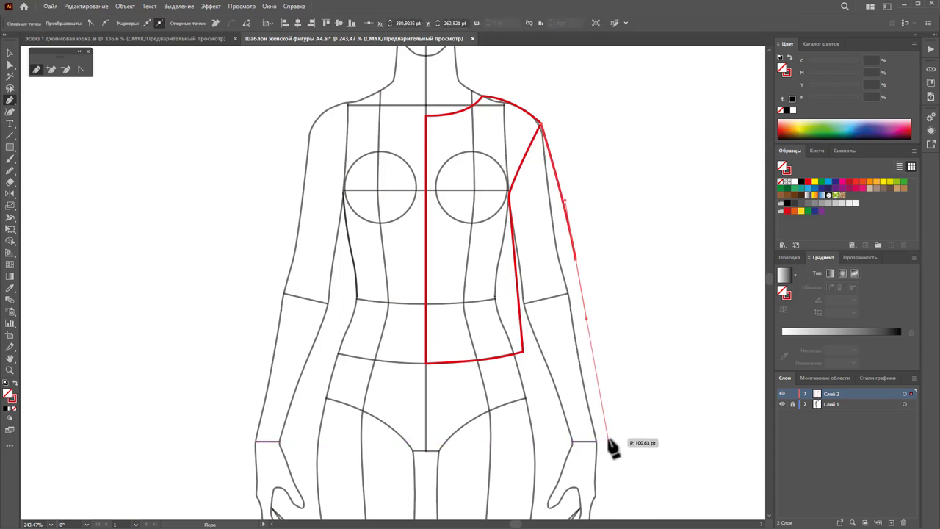
click(555, 440)
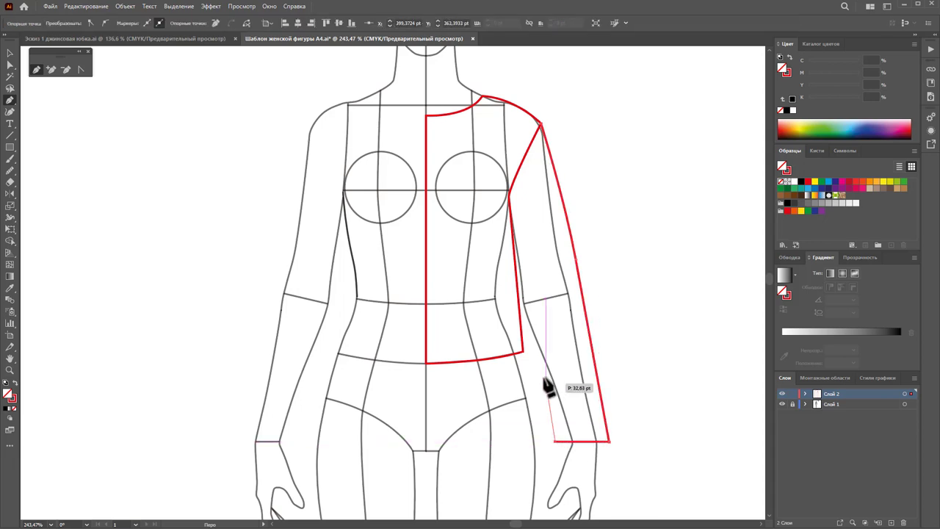
click(525, 294)
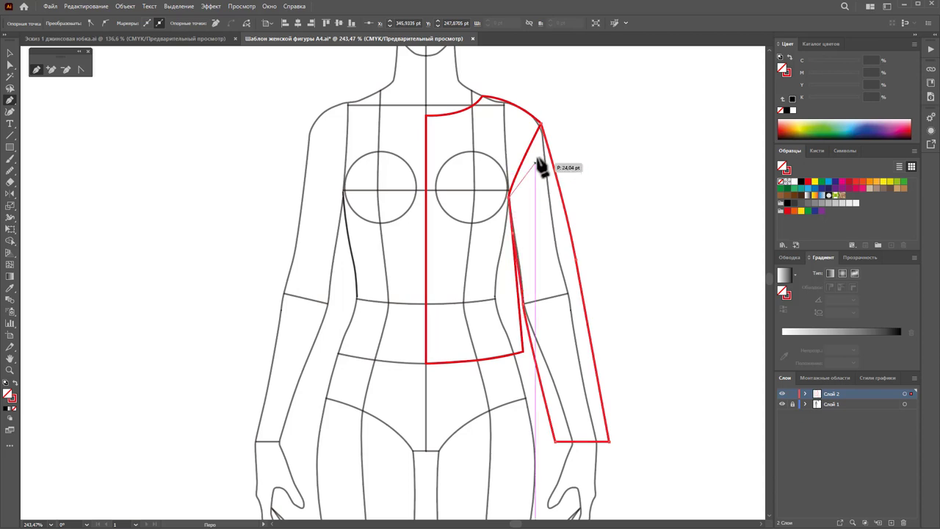
click(541, 123)
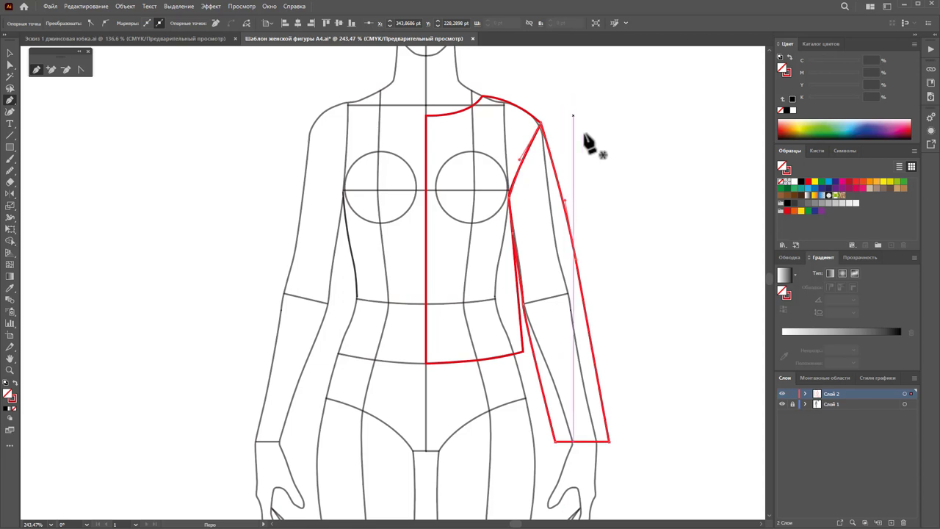
- Pull the sleeve's lower inner cuff corner slightly downward
click(9, 65)
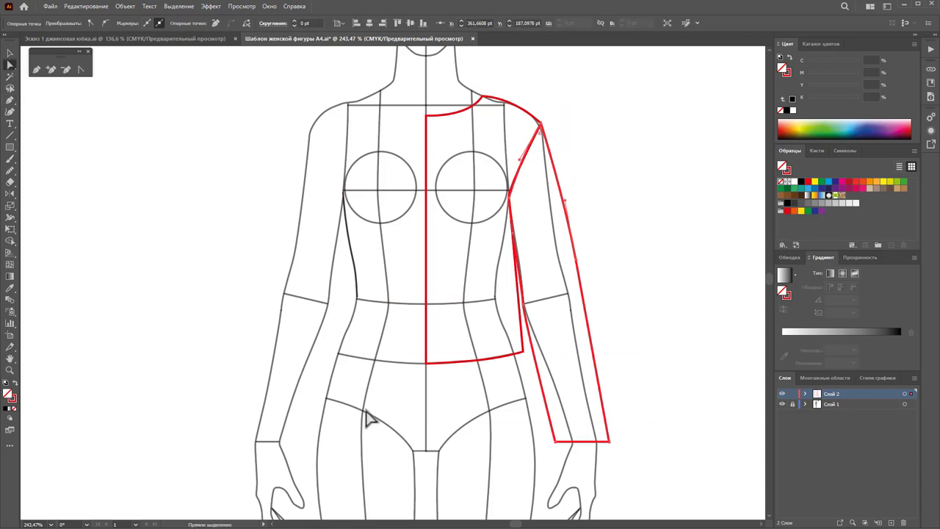
drag(555, 442, 559, 453)
click(652, 499)
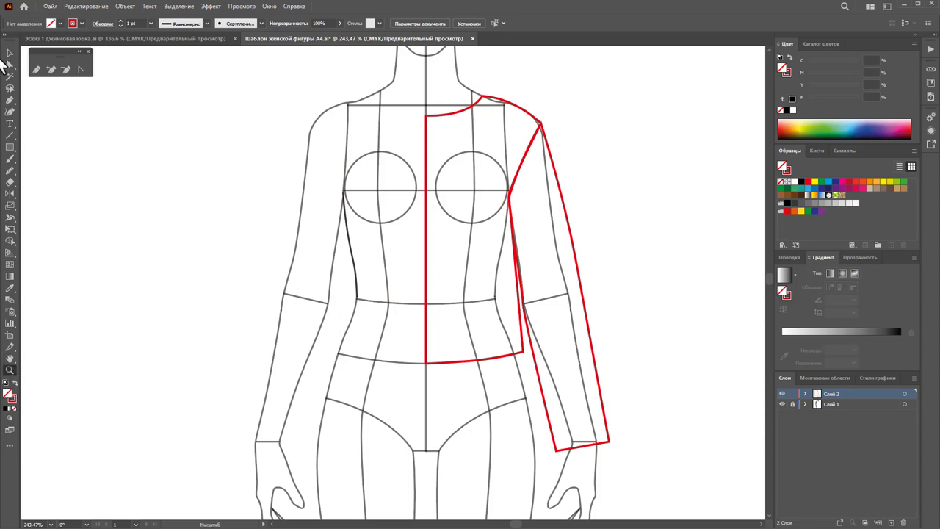
- Give the bodice and sleeve a white fill and a black outline
click(10, 53)
click(425, 316)
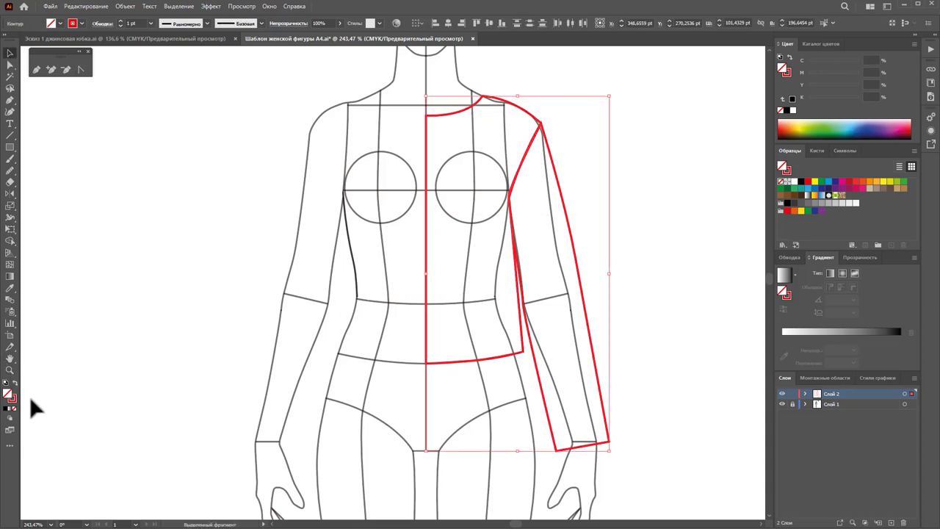
click(794, 182)
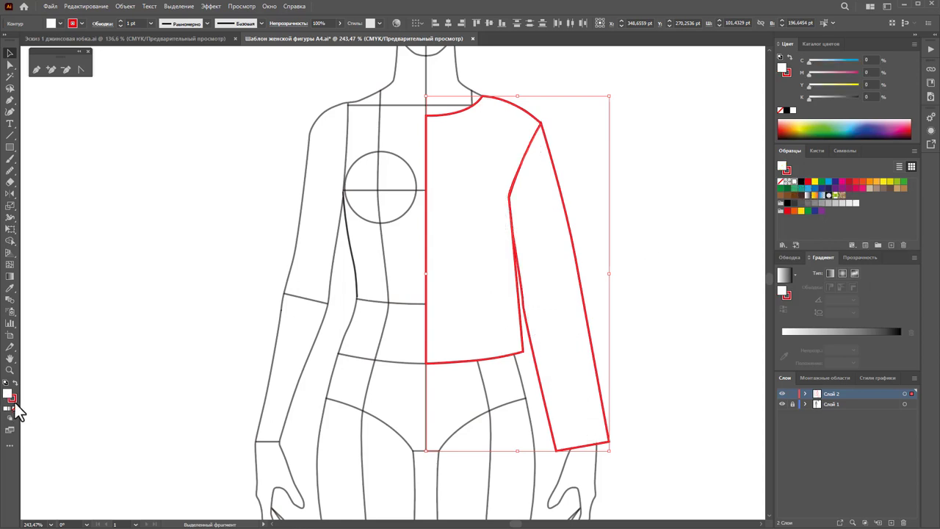
click(14, 401)
click(801, 182)
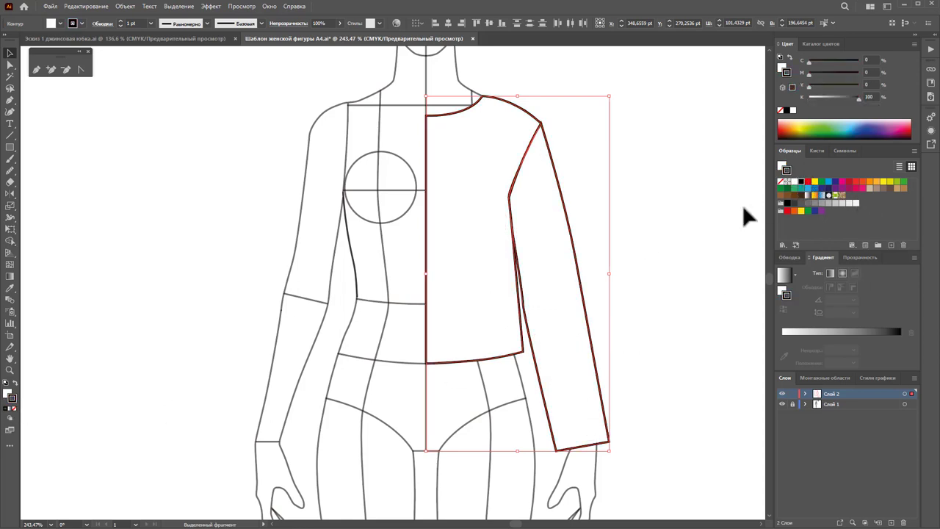
click(728, 209)
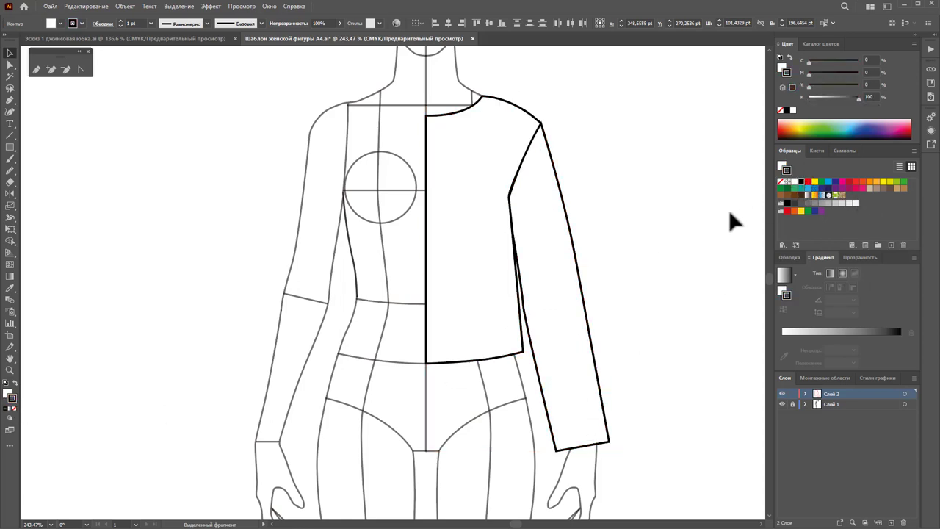
click(10, 370)
drag(470, 84, 302, 178)
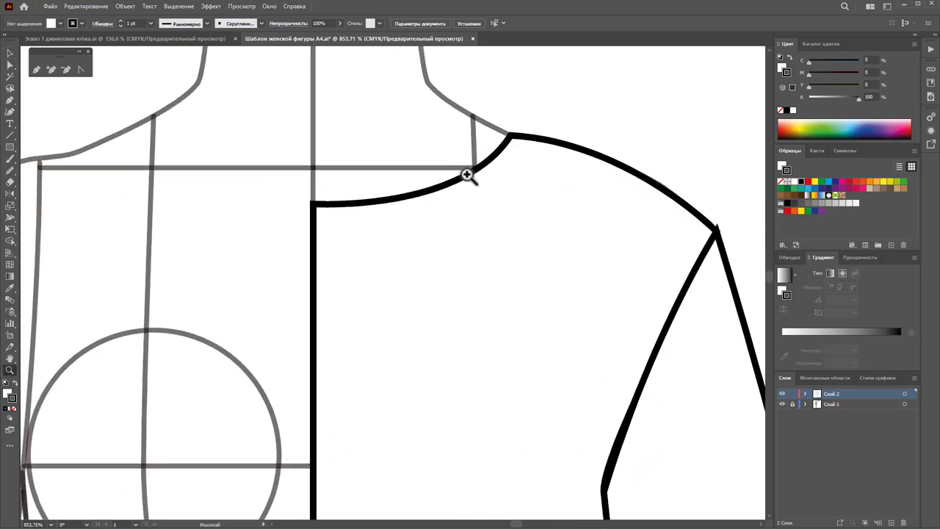
- Pen a closed curved neckband shape from the shoulder corner to the centre front
click(36, 69)
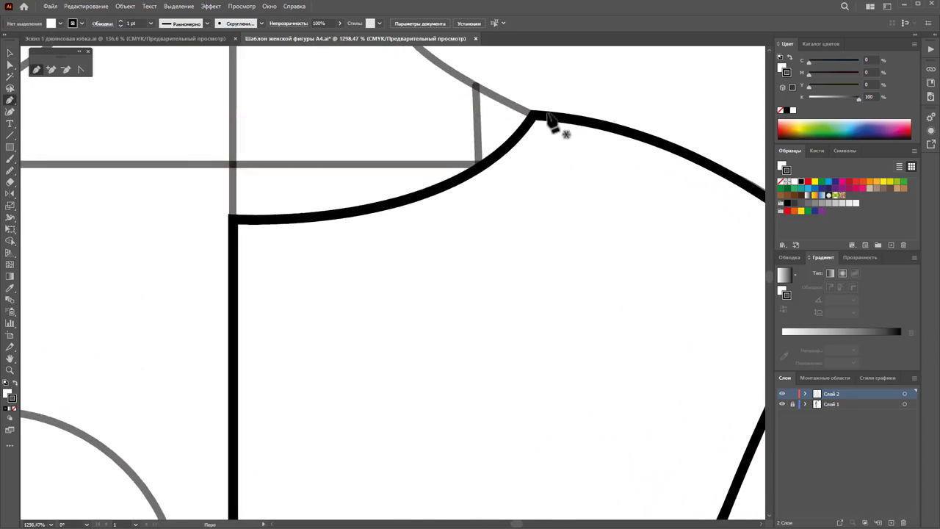
drag(534, 113, 498, 90)
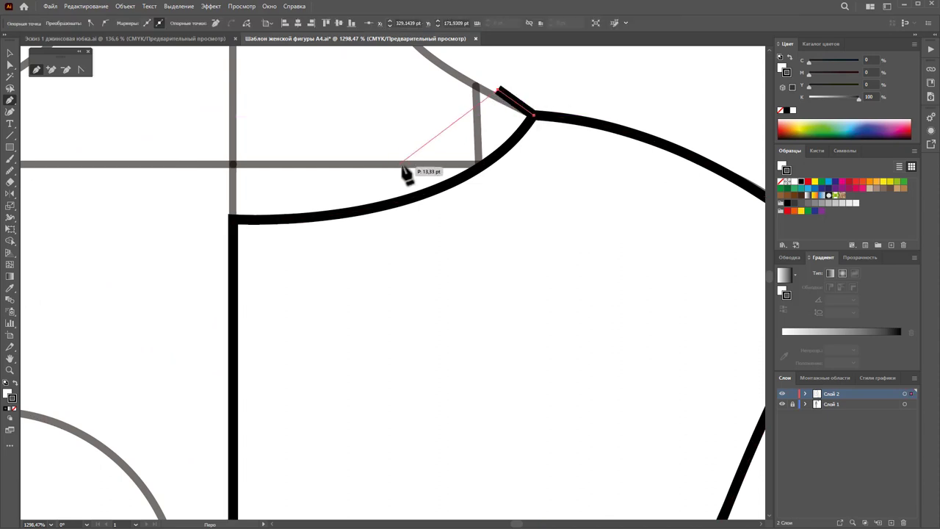
drag(431, 156, 389, 173)
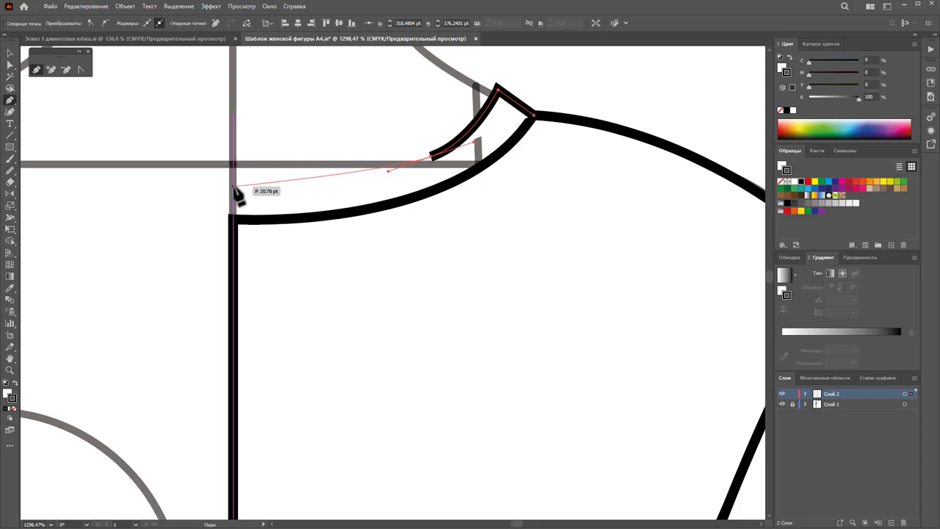
click(337, 180)
click(295, 186)
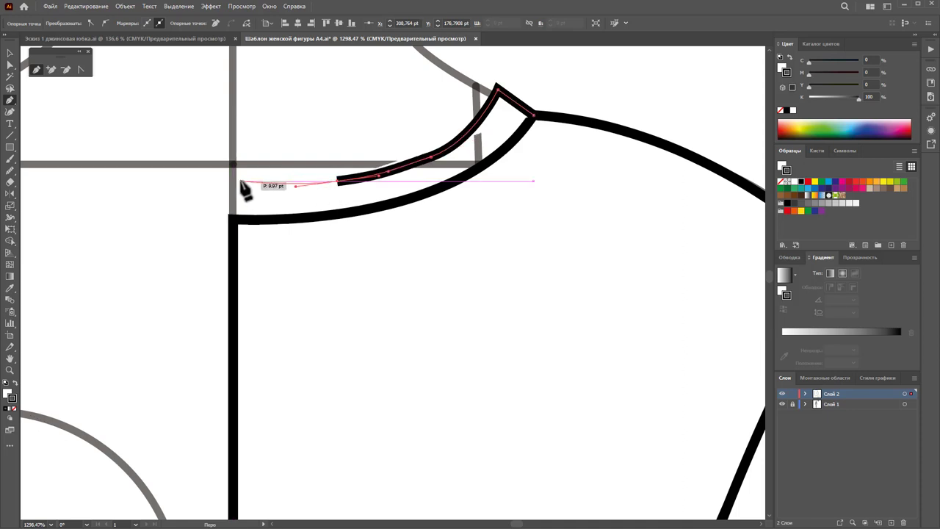
click(233, 181)
click(233, 219)
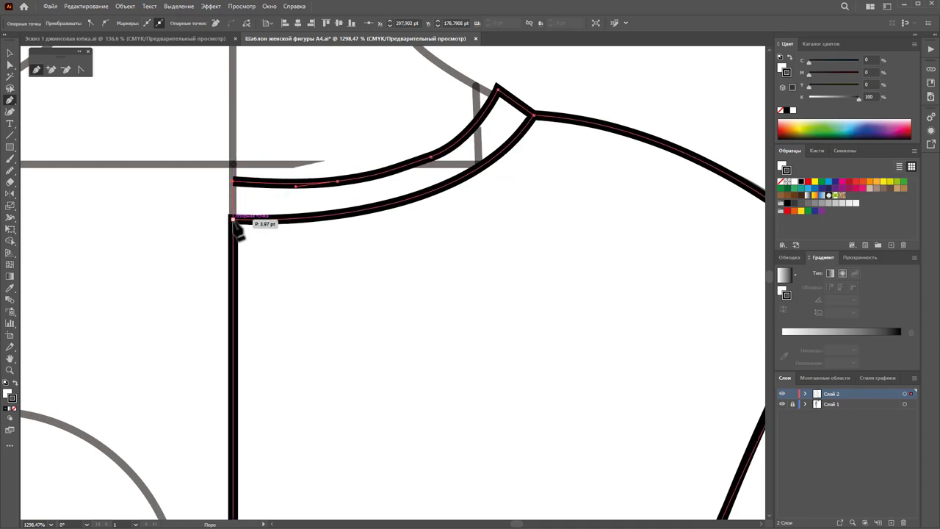
drag(417, 196, 504, 172)
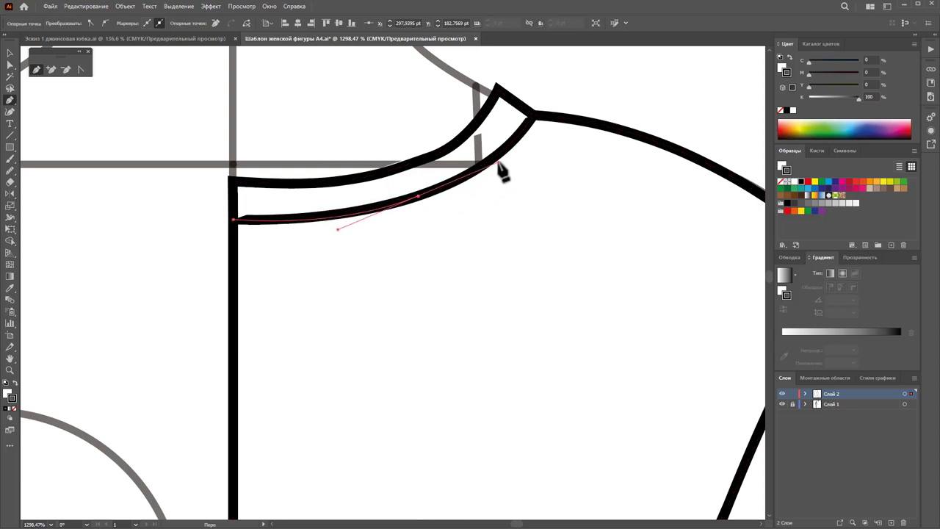
click(527, 125)
click(530, 119)
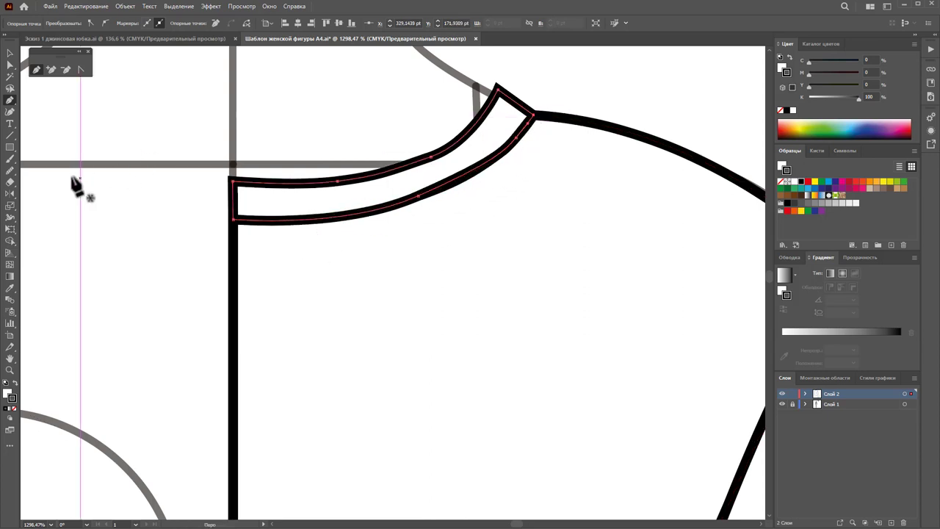
- Smooth the neckband's upper and lower curves
click(10, 171)
drag(287, 193, 483, 136)
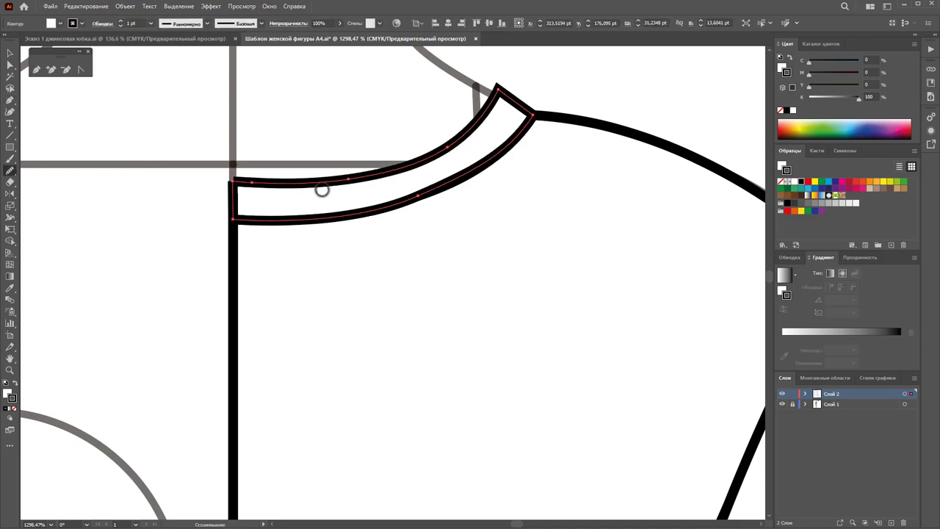
drag(321, 191, 480, 119)
drag(326, 219, 495, 177)
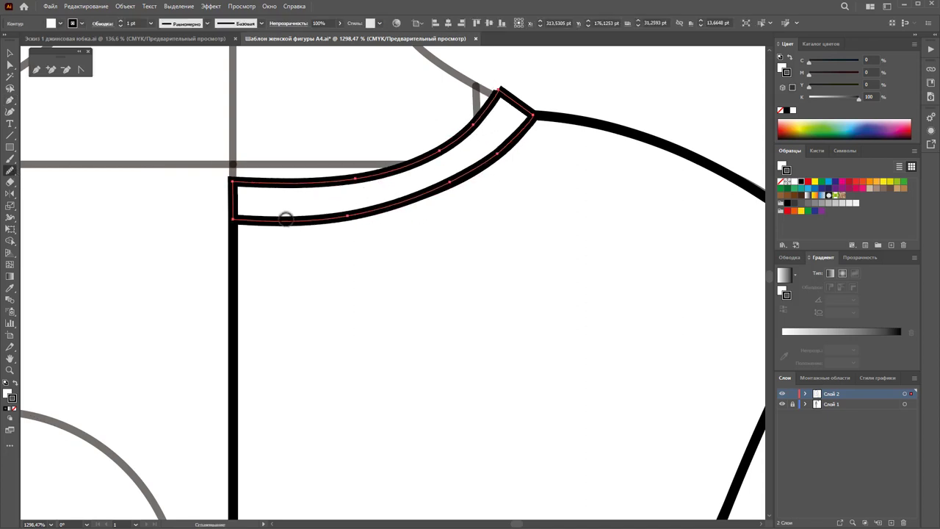
- Fine-tune the neckband's lower edge, tip and shoulder-corner anchors
click(11, 65)
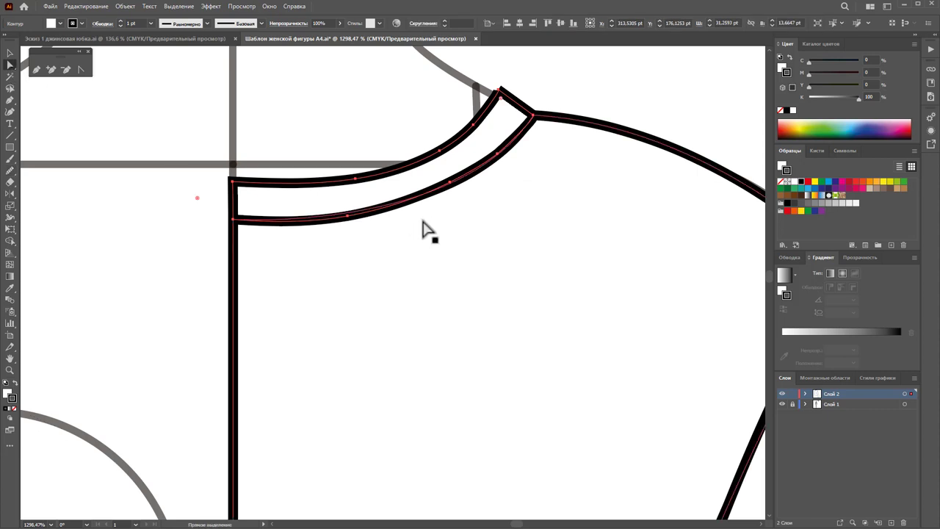
drag(450, 188, 465, 193)
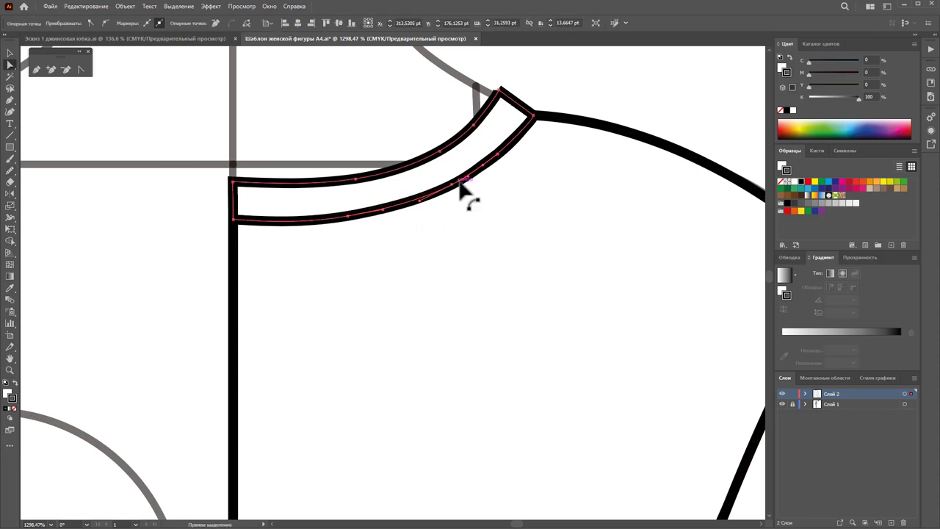
drag(503, 161, 504, 161)
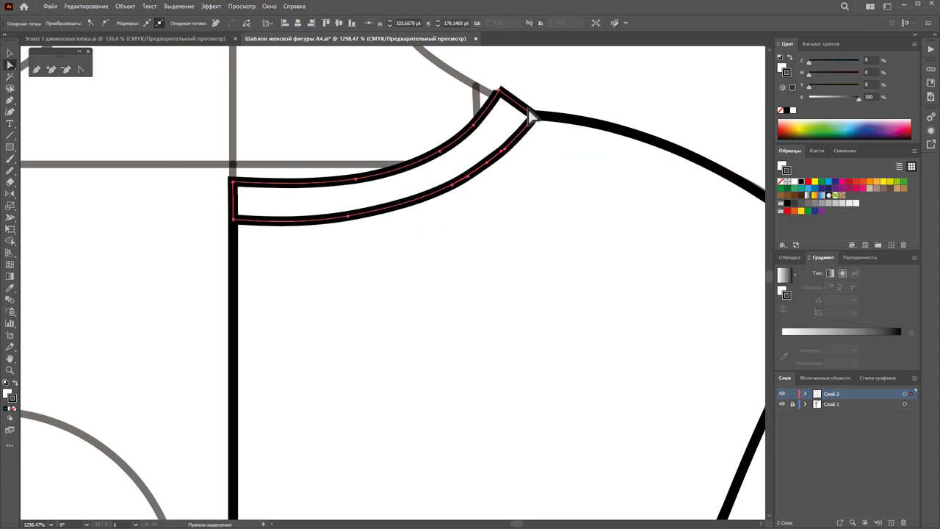
click(498, 94)
drag(501, 94, 498, 96)
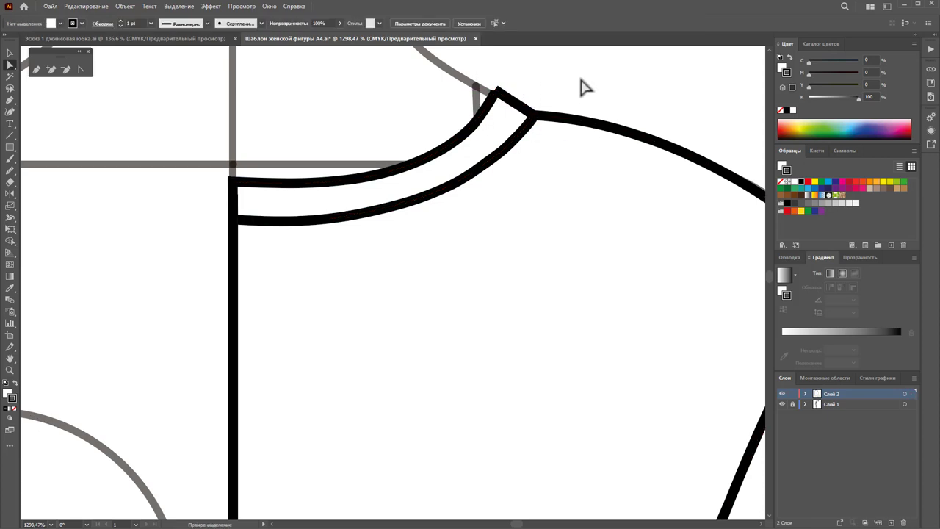
drag(580, 86, 523, 126)
click(783, 258)
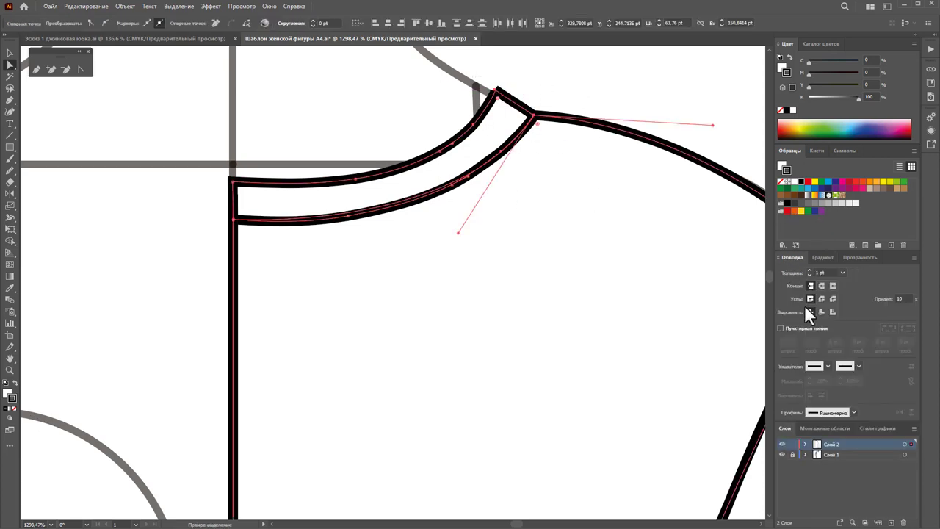
click(465, 105)
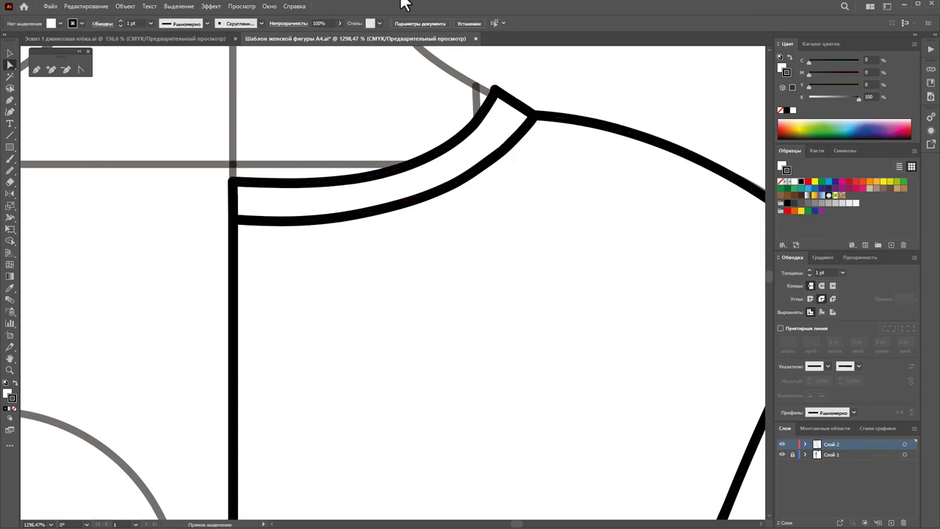
- Pen a collar band from the centre line up to the neckband's shoulder tip
alt+click(451, 329)
alt+click(433, 358)
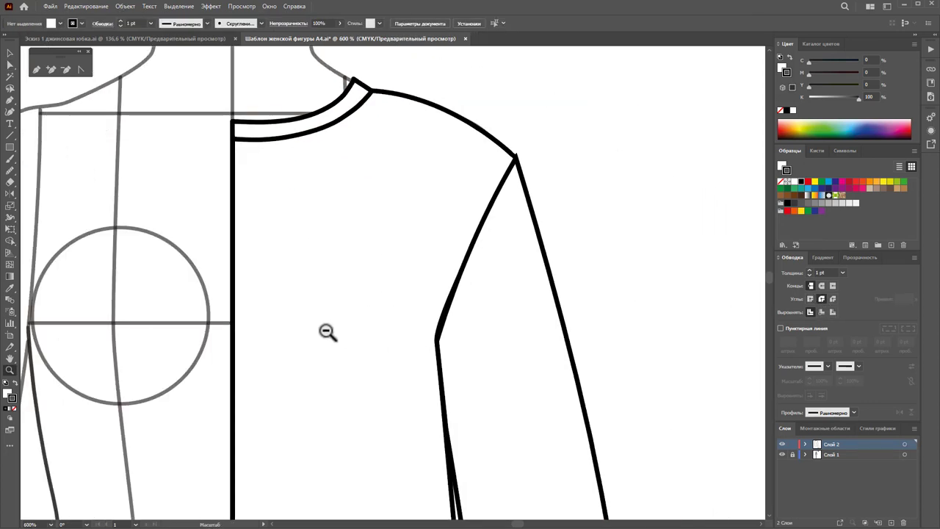
scroll(299, 260, up, 1)
scroll(308, 242, up, 2)
scroll(340, 248, up, 2)
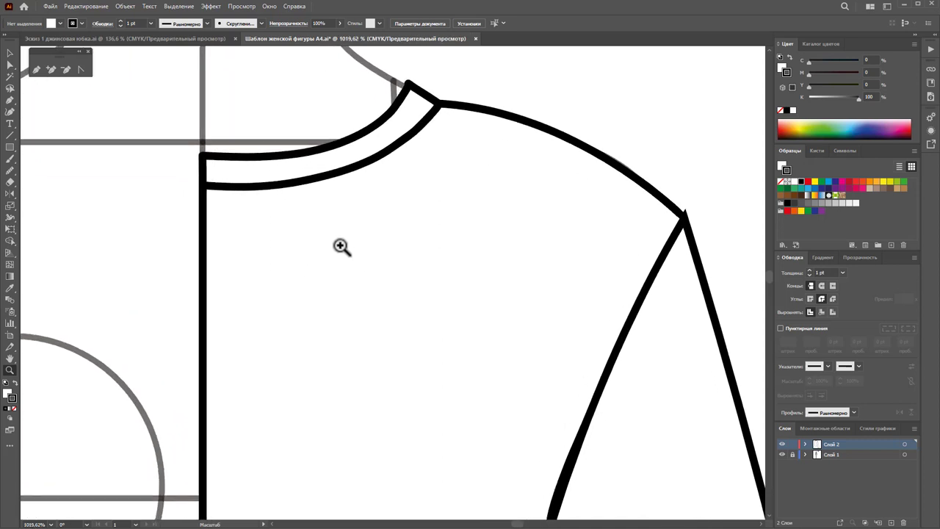
scroll(305, 232, up, 1)
scroll(294, 235, up, 2)
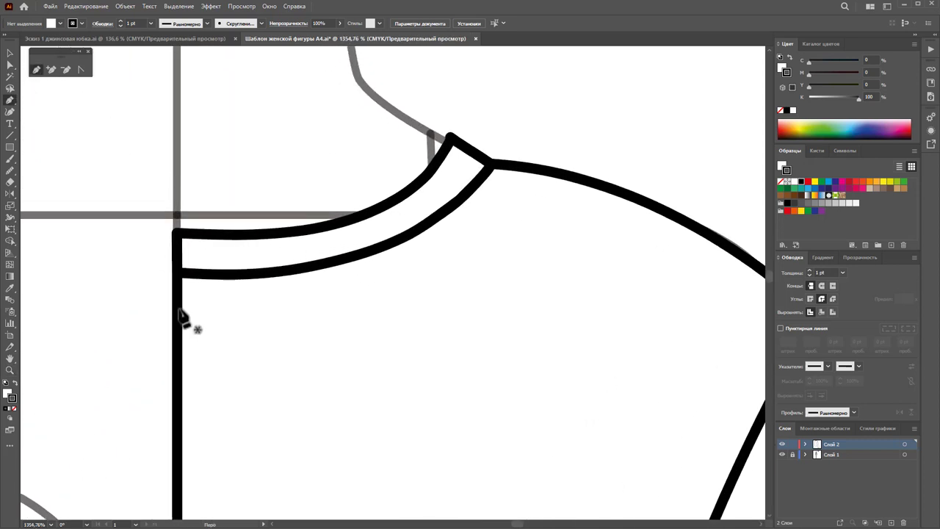
click(177, 247)
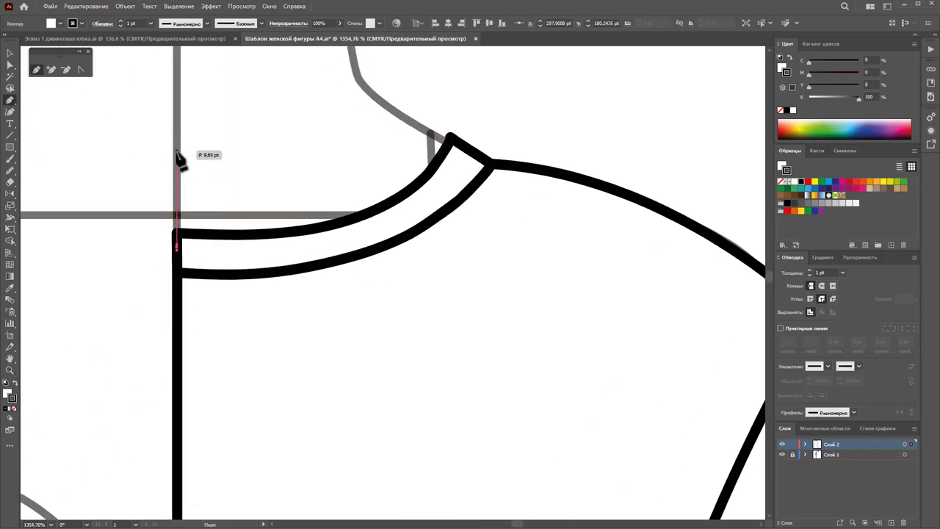
click(177, 152)
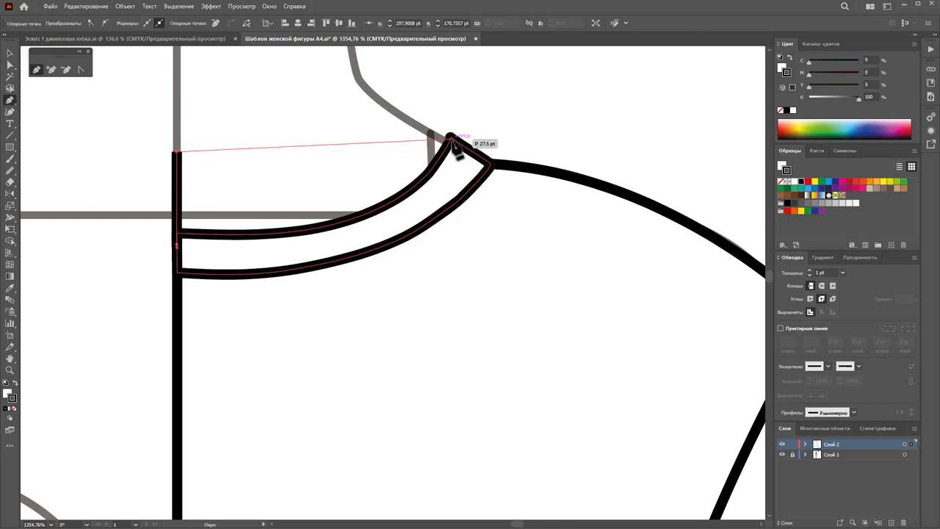
click(451, 138)
click(489, 161)
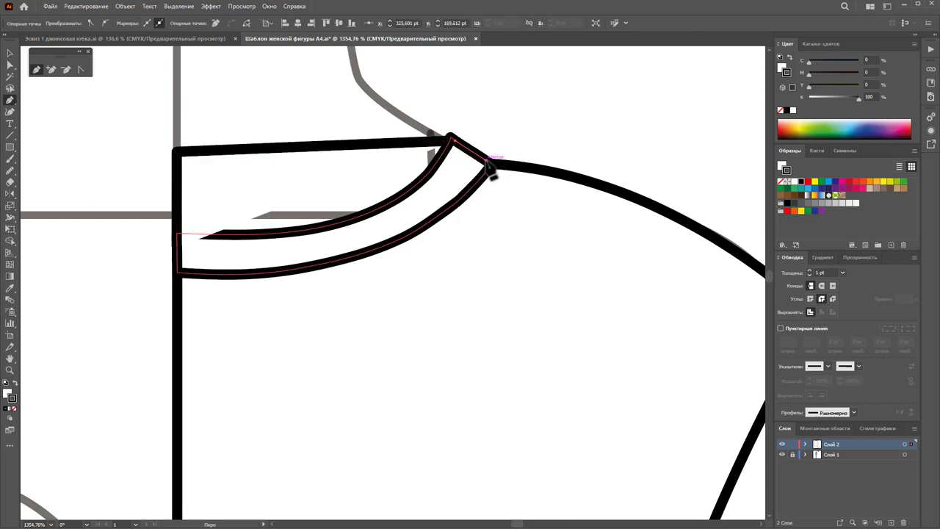
drag(340, 242, 195, 250)
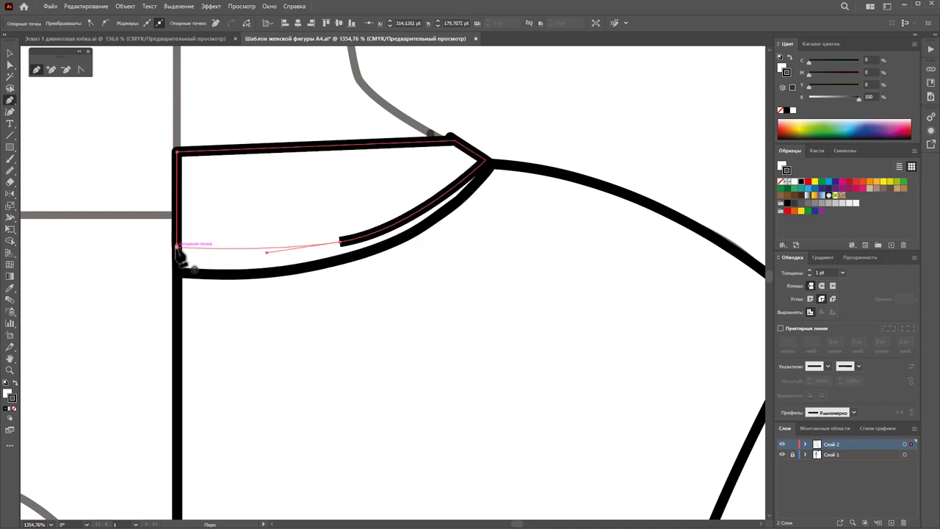
click(177, 248)
- Send the new collar band to the back
click(10, 52)
click(242, 86)
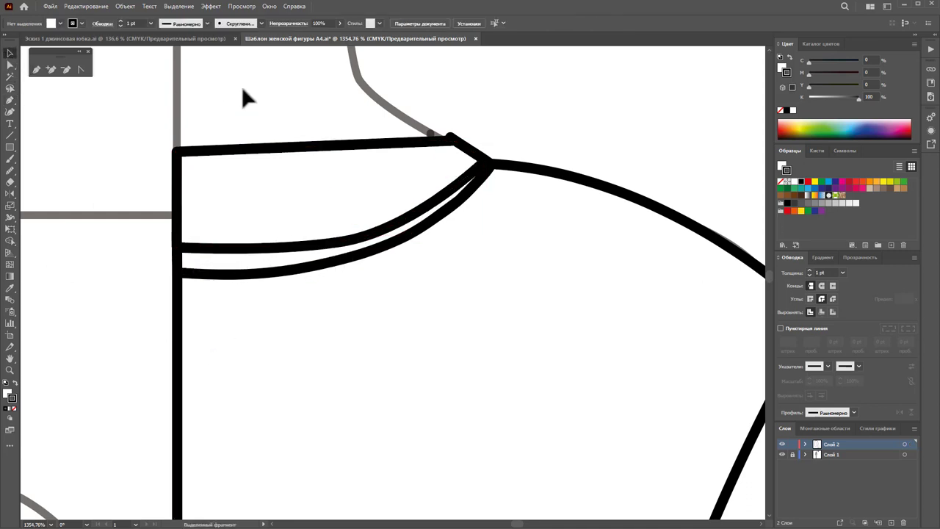
right_click(282, 156)
mouse_move(316, 385)
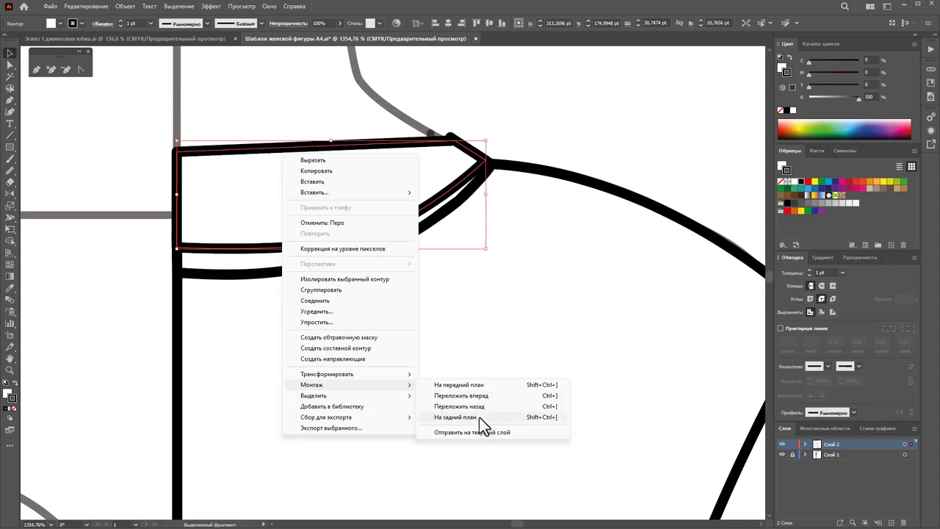
click(481, 417)
click(609, 144)
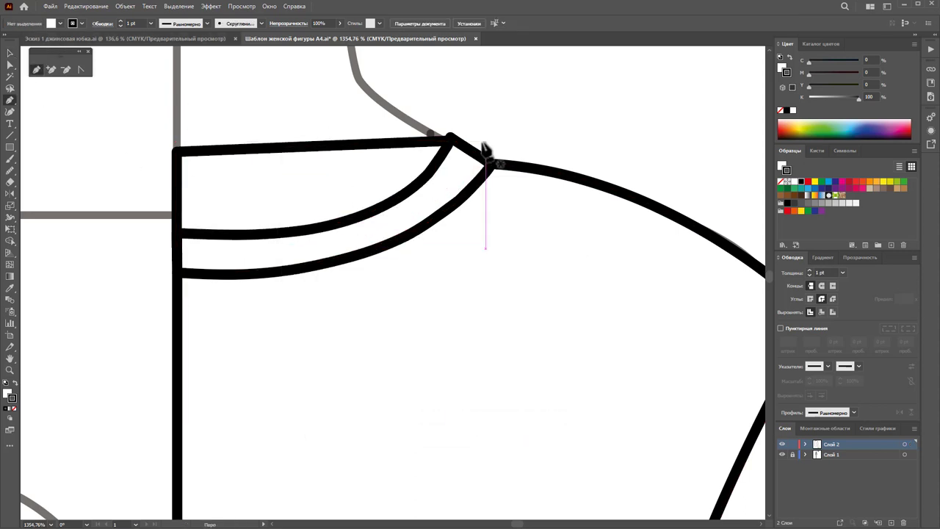
- Pen a straight top collar band from the centre line to the shoulder point
click(450, 137)
click(179, 138)
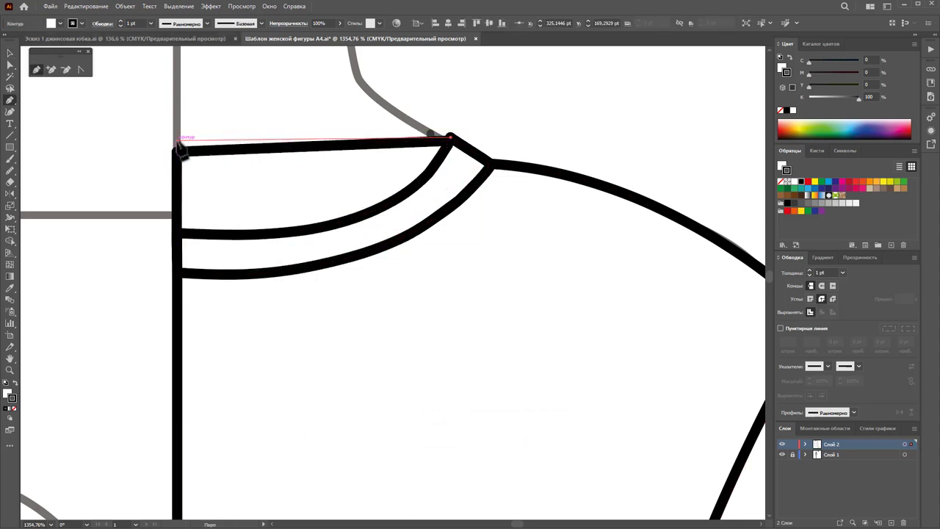
click(178, 185)
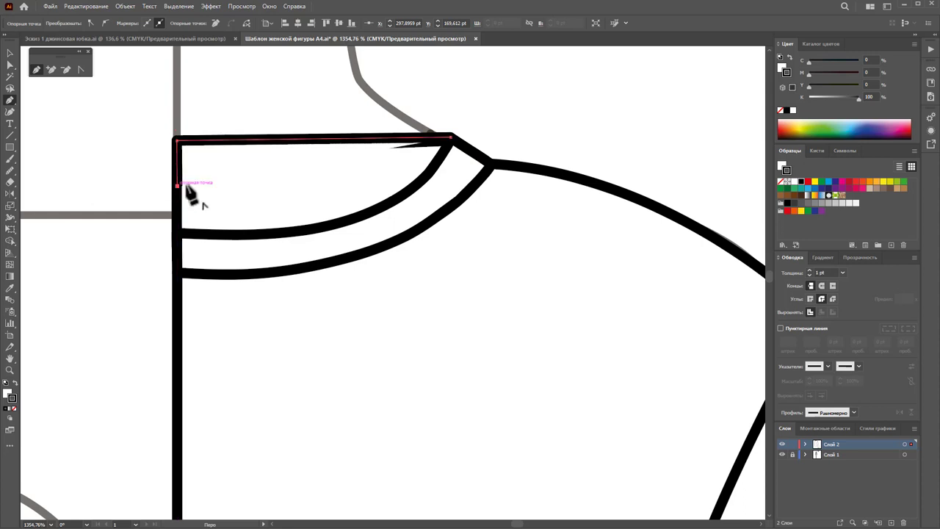
click(416, 186)
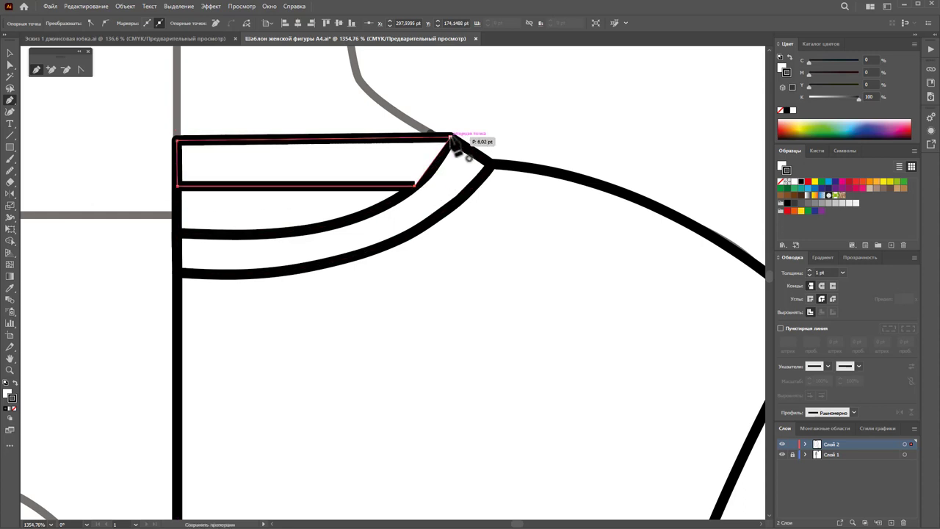
click(451, 137)
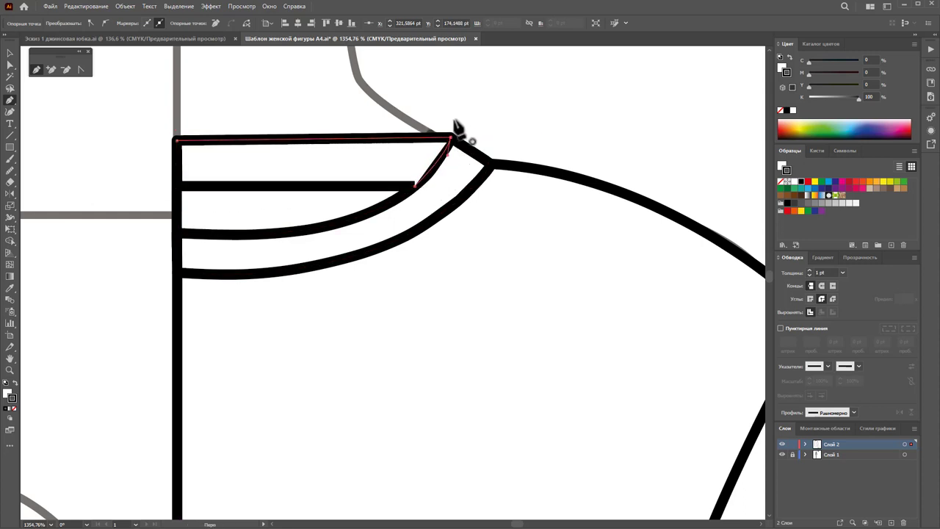
click(452, 136)
- Bring all three collar bands forward in the stacking order
click(11, 53)
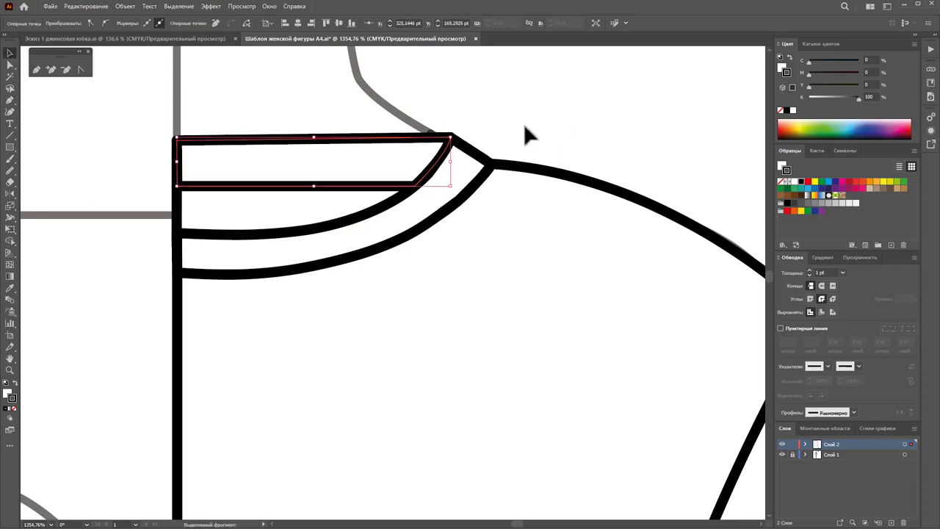
drag(523, 135, 443, 184)
right_click(442, 182)
mouse_move(473, 413)
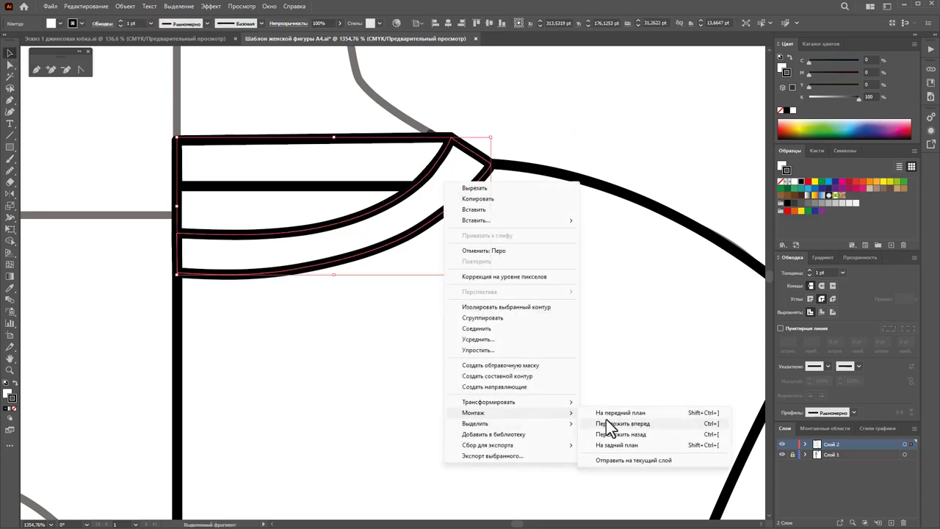
click(608, 428)
click(606, 153)
key(z)
alt+click(483, 367)
- Resize the top collar band to make it taller
alt+click(426, 315)
alt+click(389, 316)
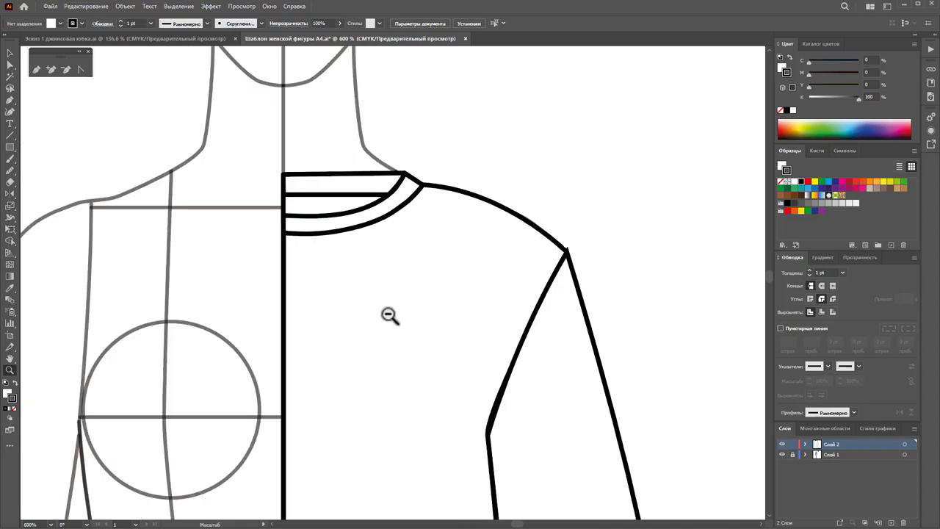
click(9, 53)
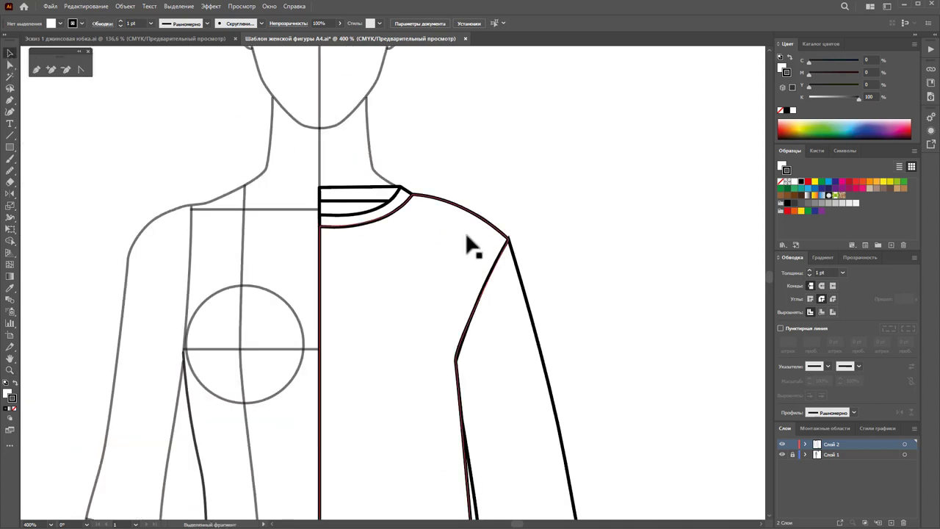
click(362, 197)
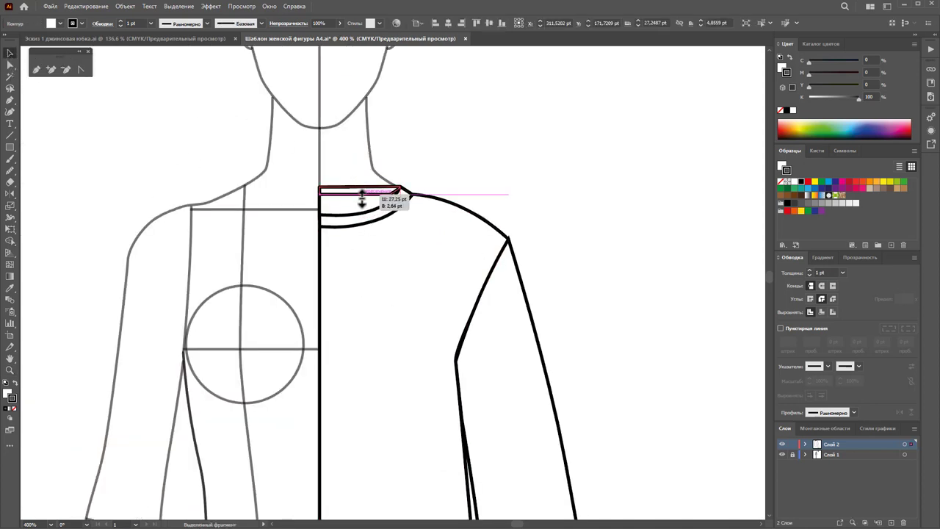
drag(362, 196, 408, 205)
shift+click(382, 217)
drag(404, 197, 401, 198)
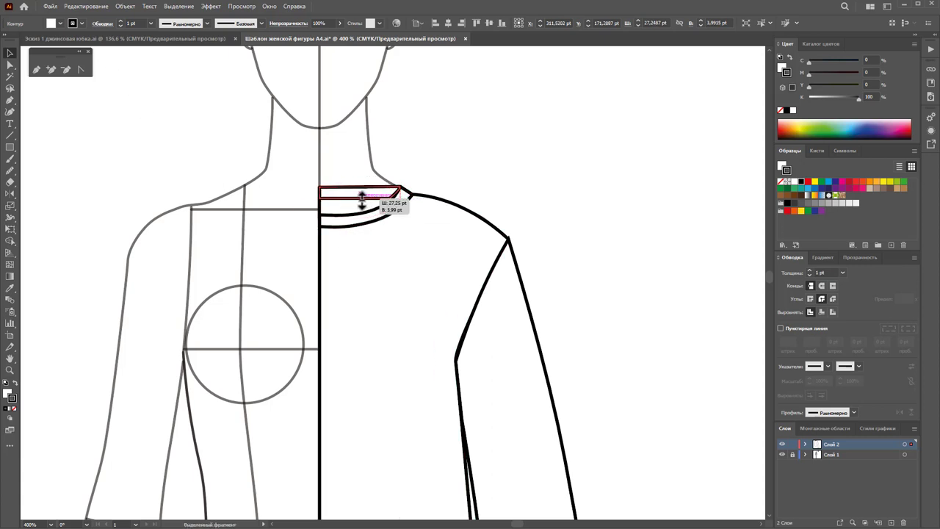
drag(363, 197, 362, 196)
click(464, 155)
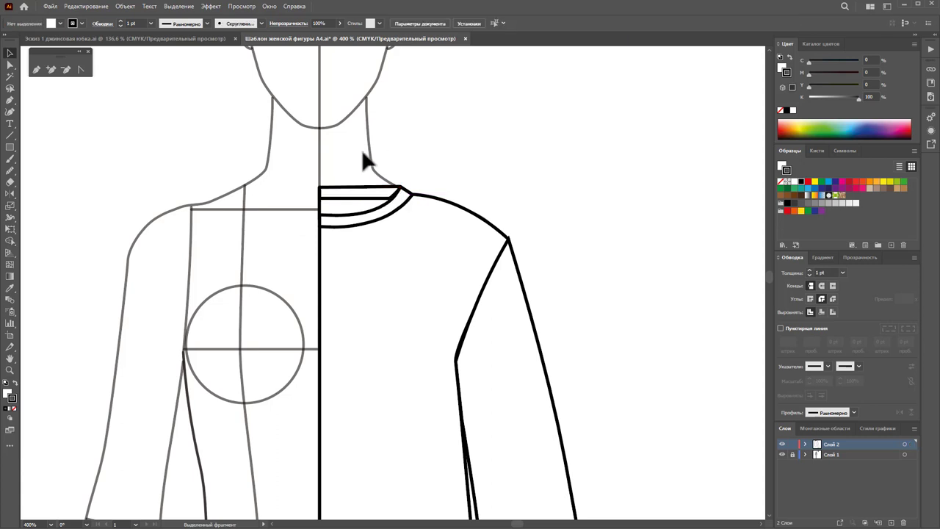
- Lower the top stripe's bottom-left and bottom-right anchors to meet the neckband curve
click(10, 65)
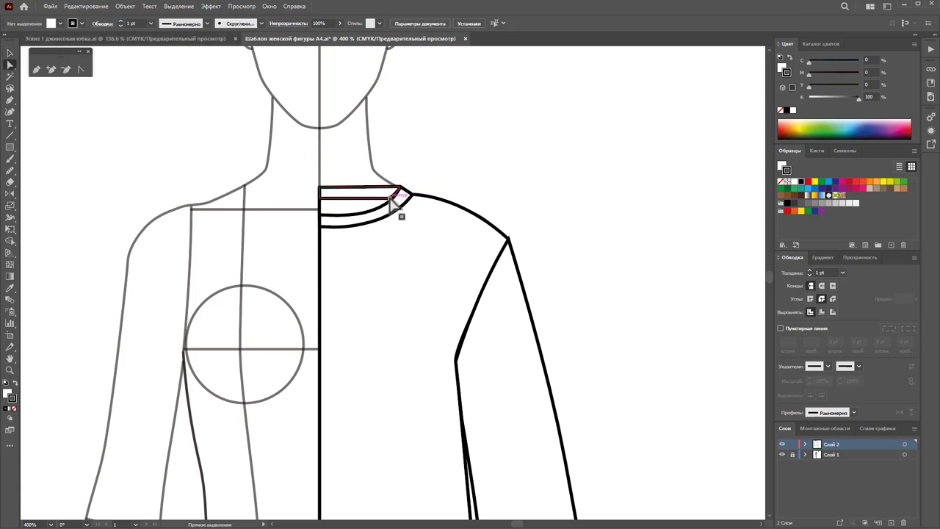
click(399, 195)
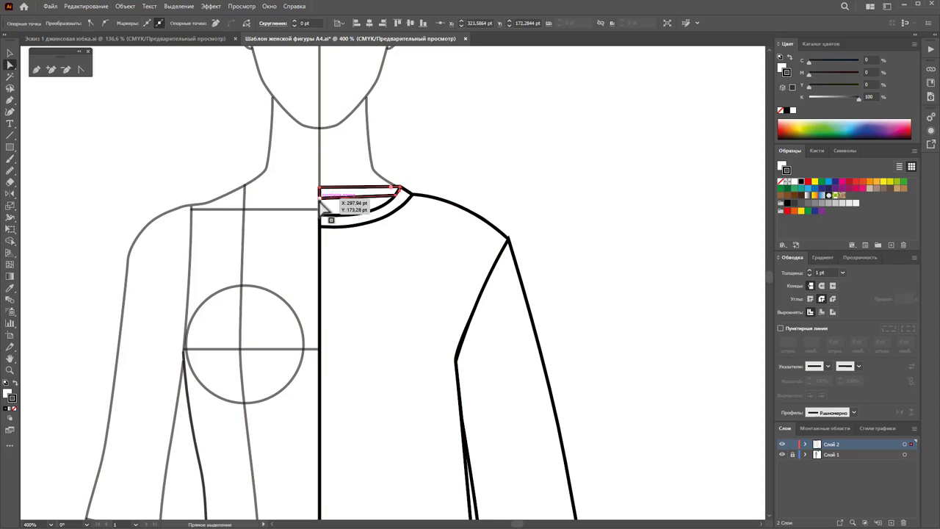
click(577, 195)
scroll(577, 195, down, 1)
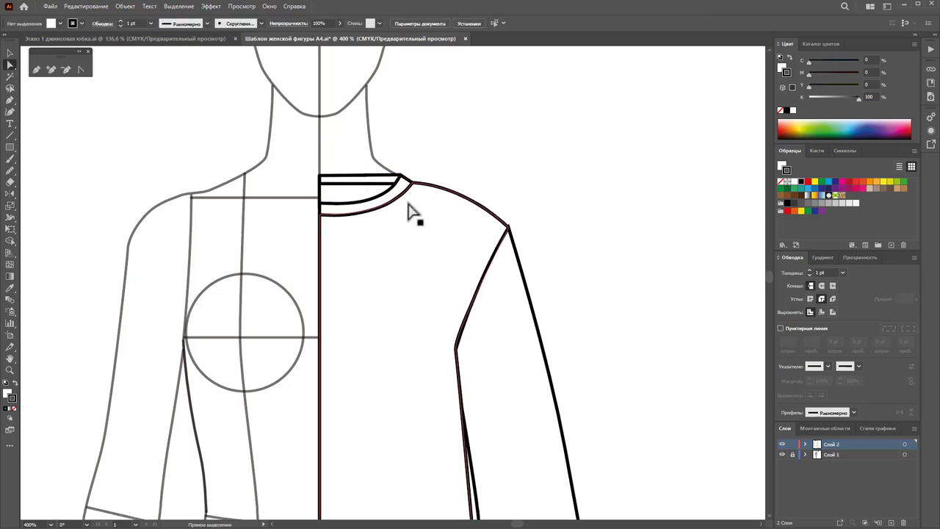
click(11, 371)
drag(370, 165, 573, 185)
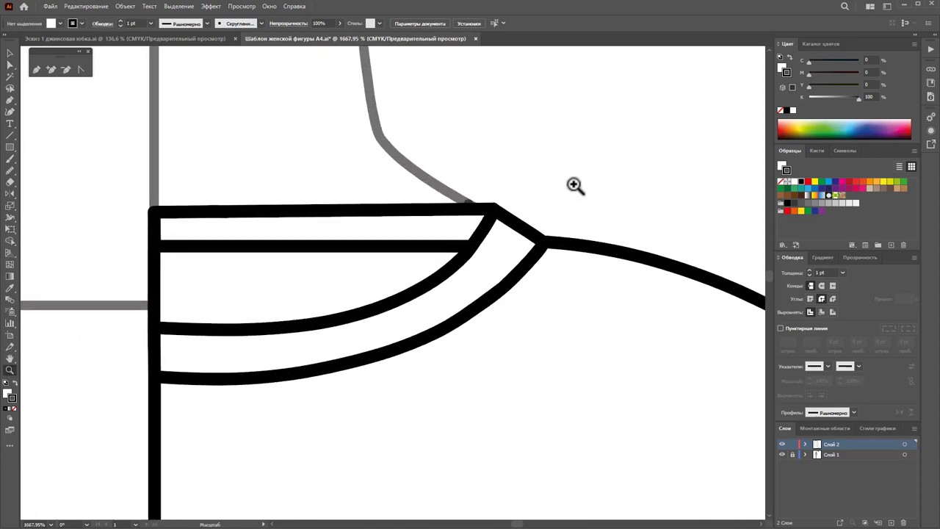
click(10, 64)
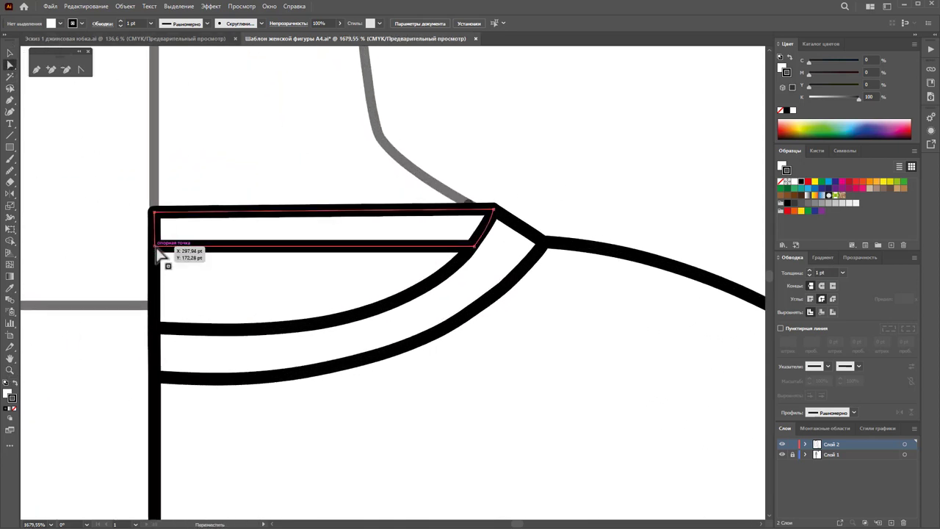
drag(163, 247, 158, 257)
drag(477, 255, 472, 264)
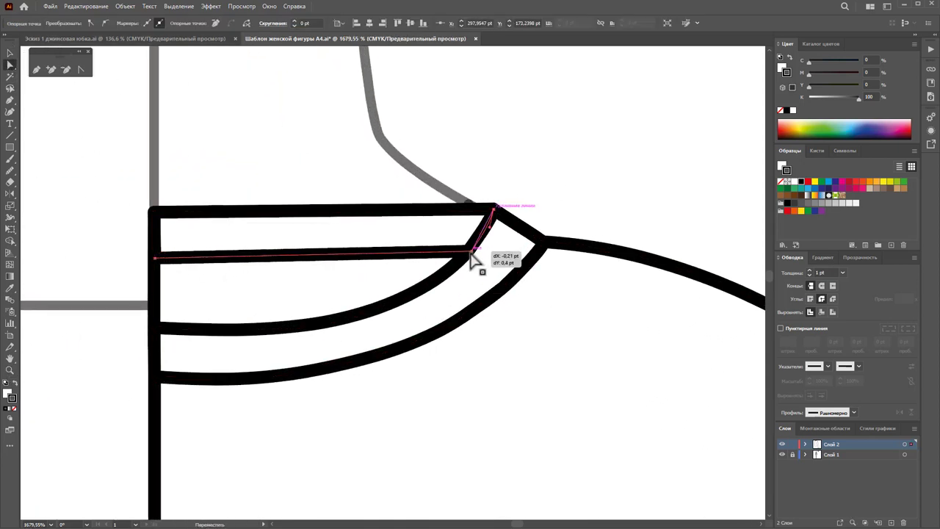
click(651, 203)
key(z)
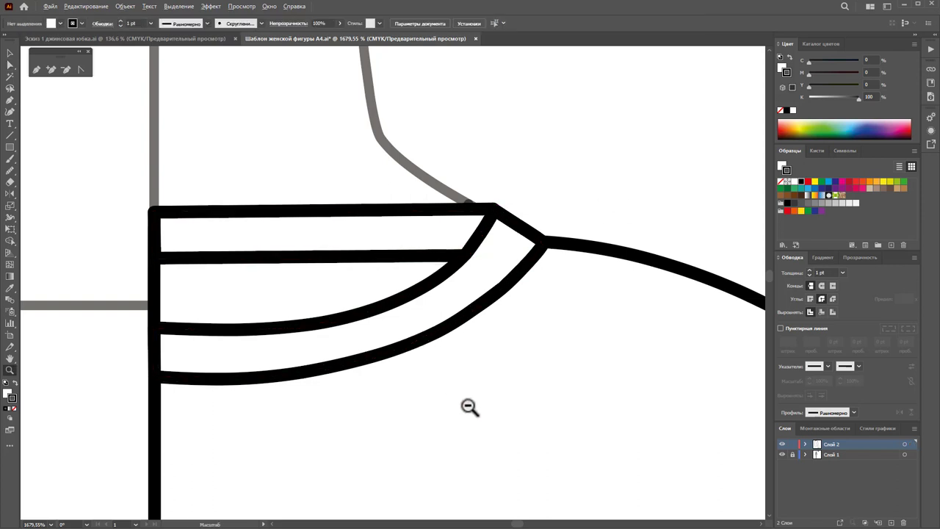
alt+click(470, 404)
alt+click(430, 420)
alt+click(454, 399)
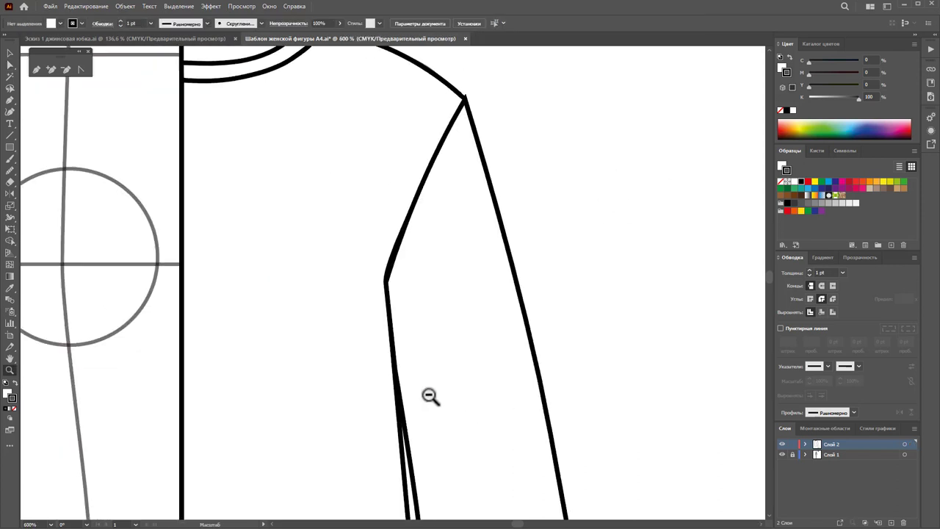
- Draw a thin rectangle, about 3.26 pt wide, down the centre front from collar to hem
alt+click(384, 359)
alt+click(307, 244)
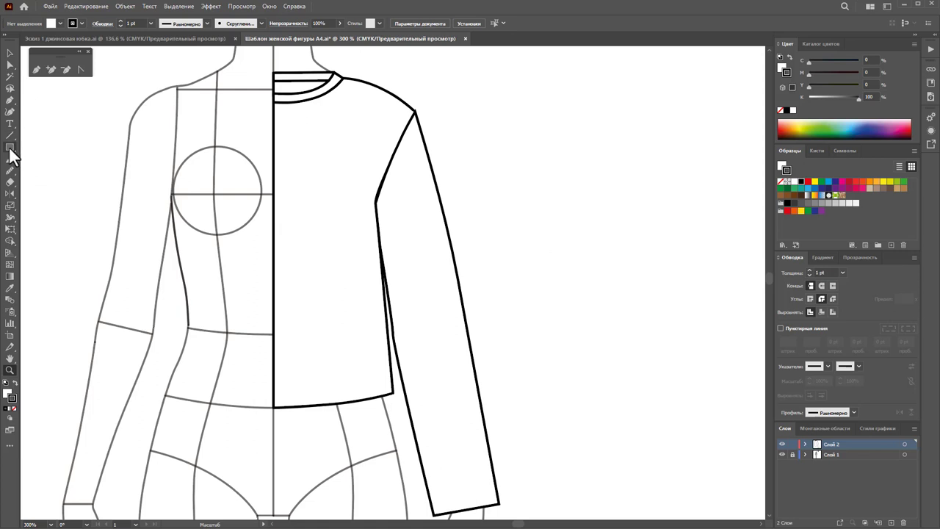
mouse_move(274, 103)
mouse_down()
mouse_move(288, 399)
mouse_move(279, 406)
mouse_up()
click(9, 55)
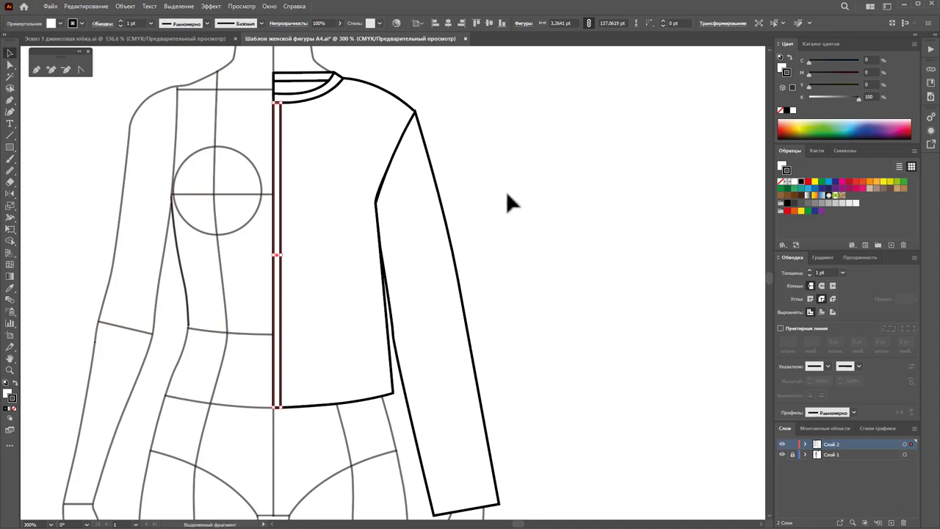
click(506, 191)
scroll(506, 191, down, 2)
scroll(554, 154, down, 2)
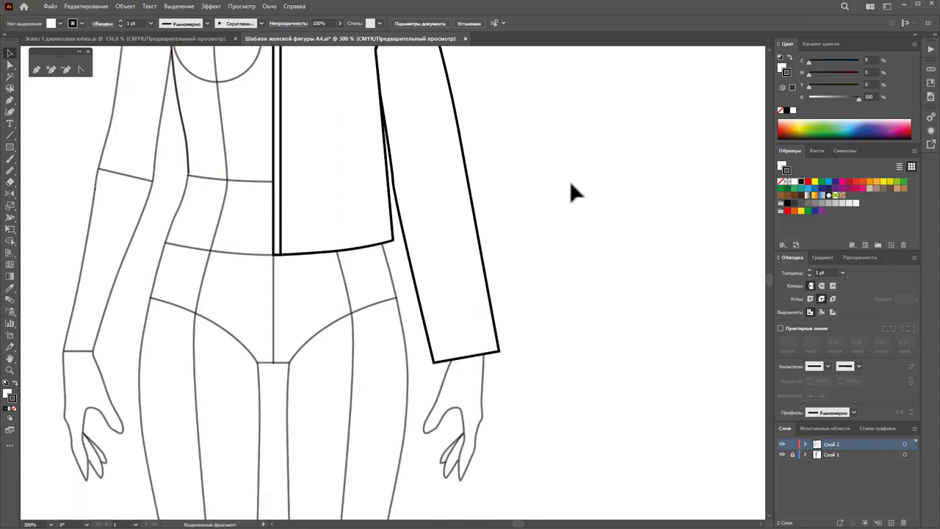
- Draw a narrow cuff band across the sleeve's lower end and nudge its corner into place
click(36, 69)
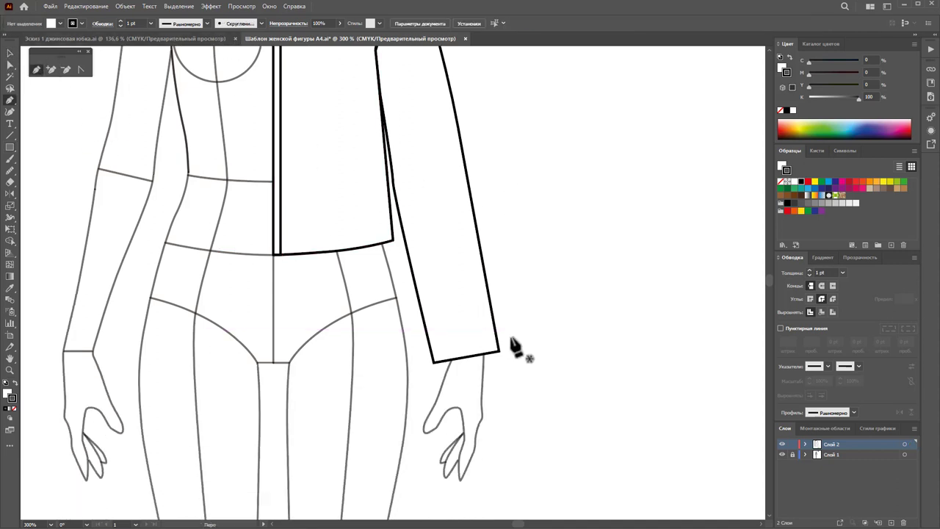
click(434, 362)
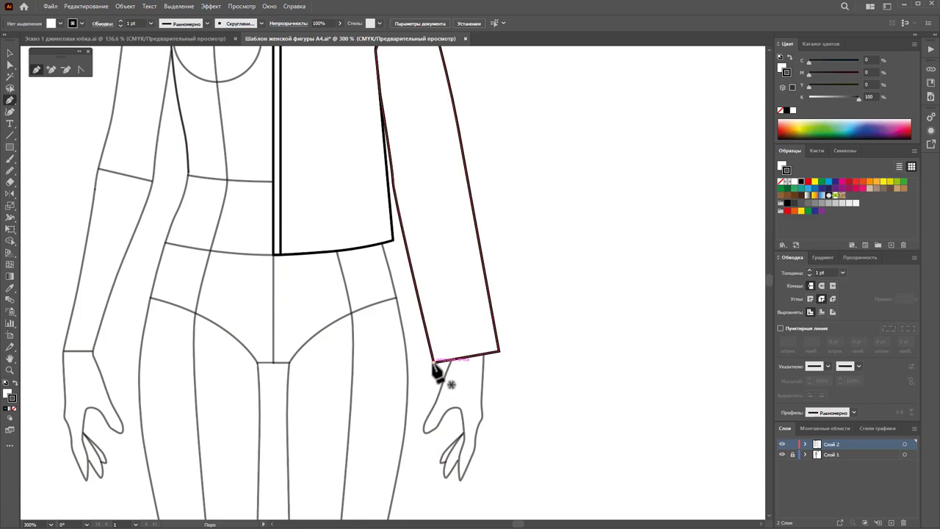
click(497, 343)
click(499, 351)
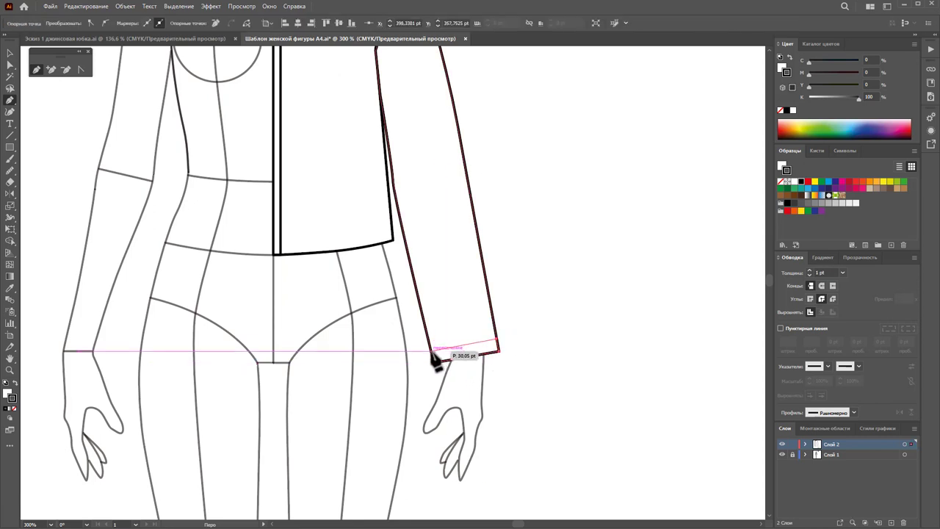
click(434, 361)
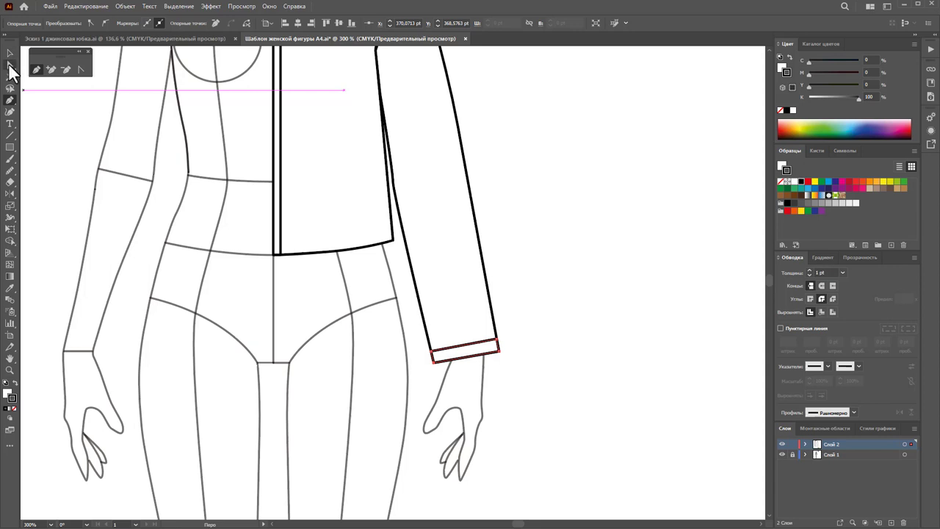
click(9, 64)
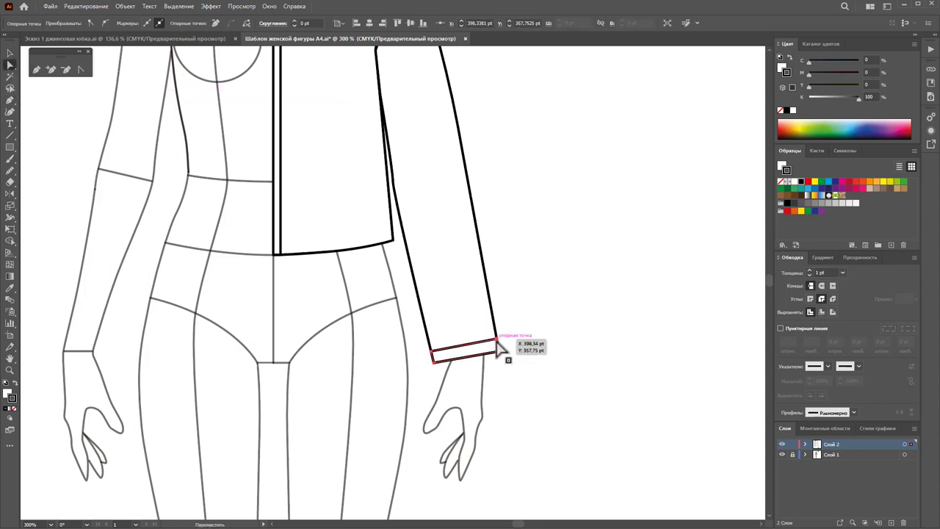
drag(433, 357, 434, 361)
click(550, 336)
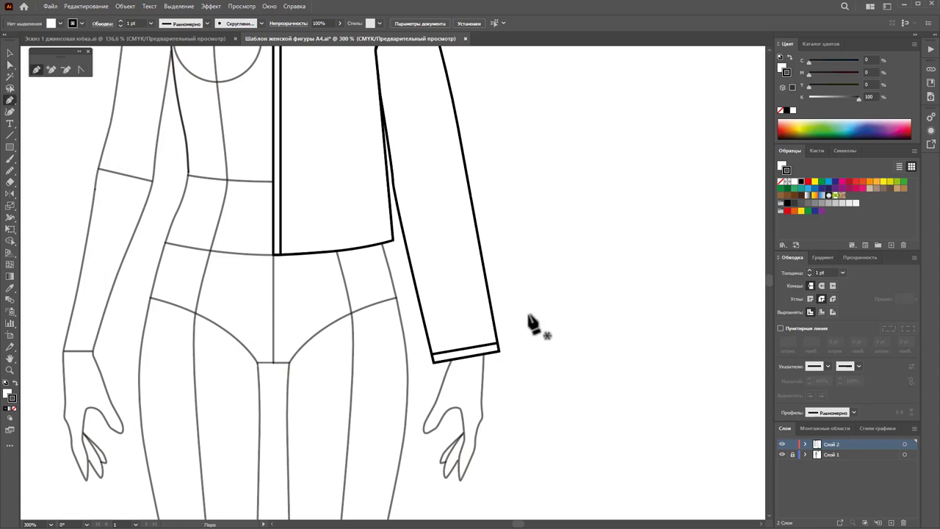
- Draw a small vertical slit up the sleeve's outer edge, snapping its corner onto the cuff
ctrl+click(492, 311)
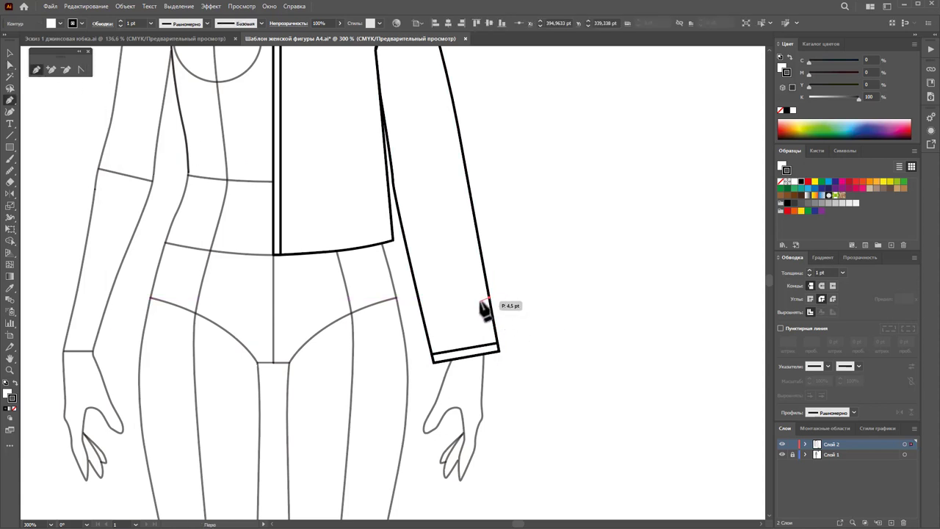
drag(482, 301, 487, 346)
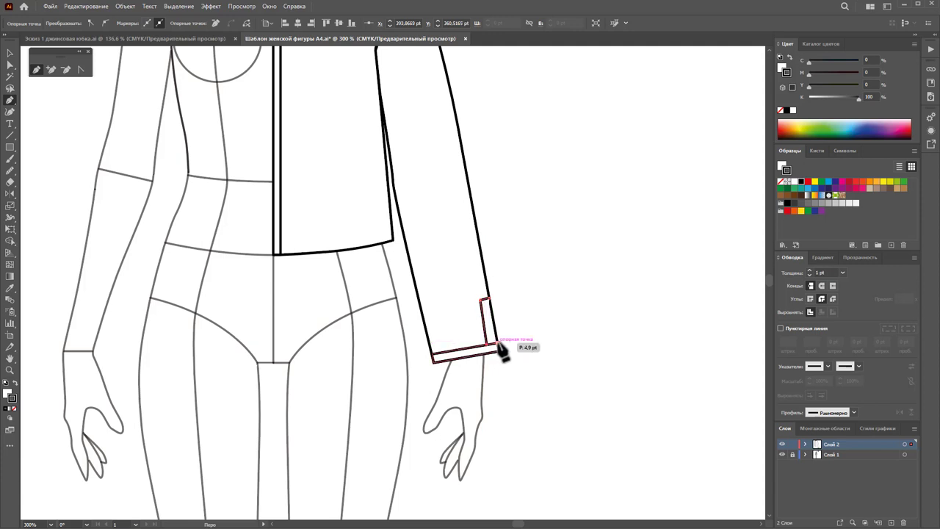
drag(488, 347, 497, 344)
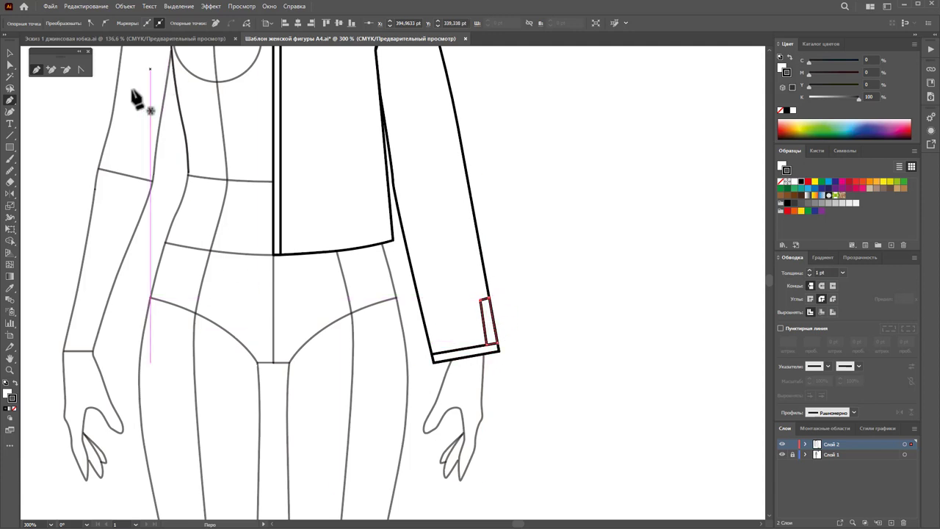
click(10, 65)
click(472, 357)
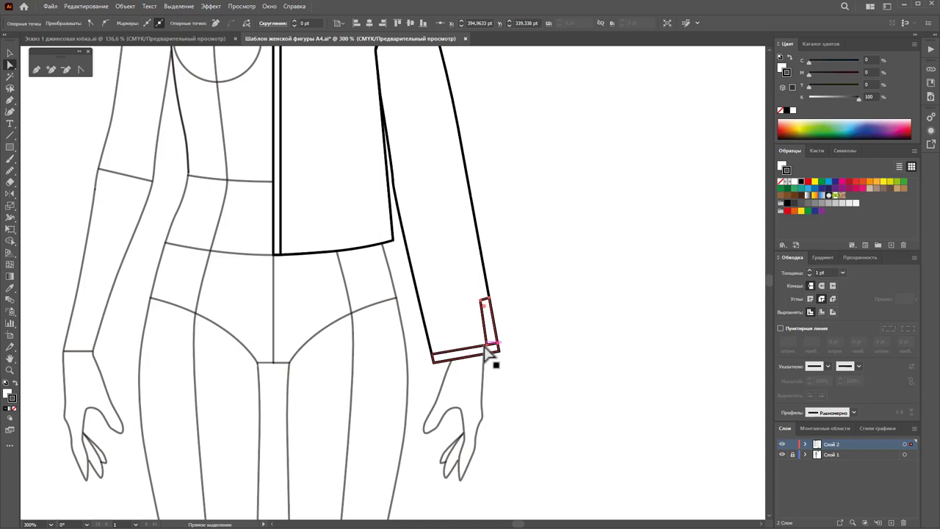
drag(483, 347, 488, 345)
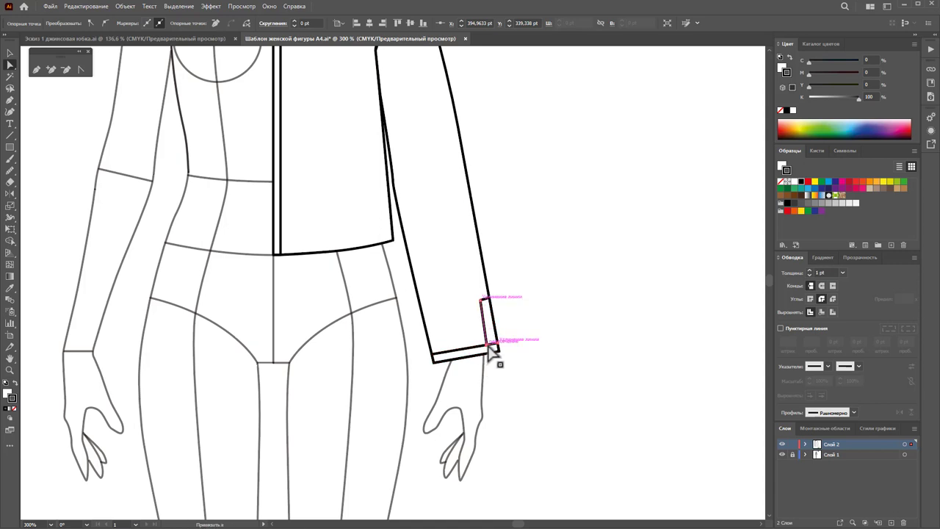
click(576, 349)
scroll(536, 305, down, 2)
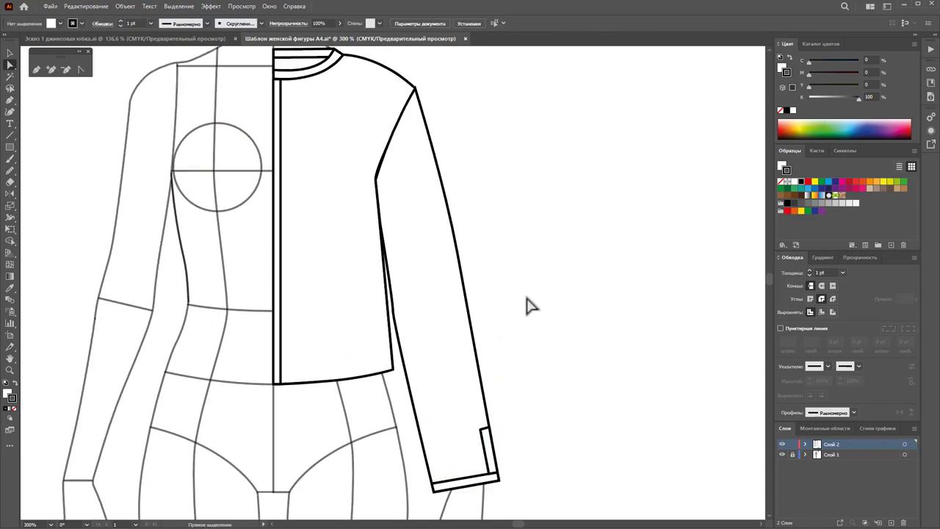
- Draw a small round button circle on the placket just below the collar
alt+click(410, 319)
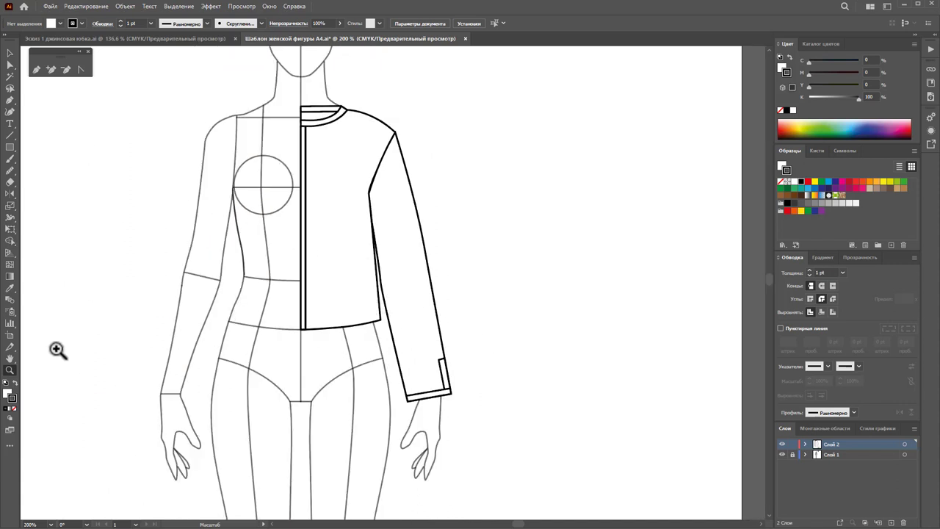
drag(330, 186, 433, 202)
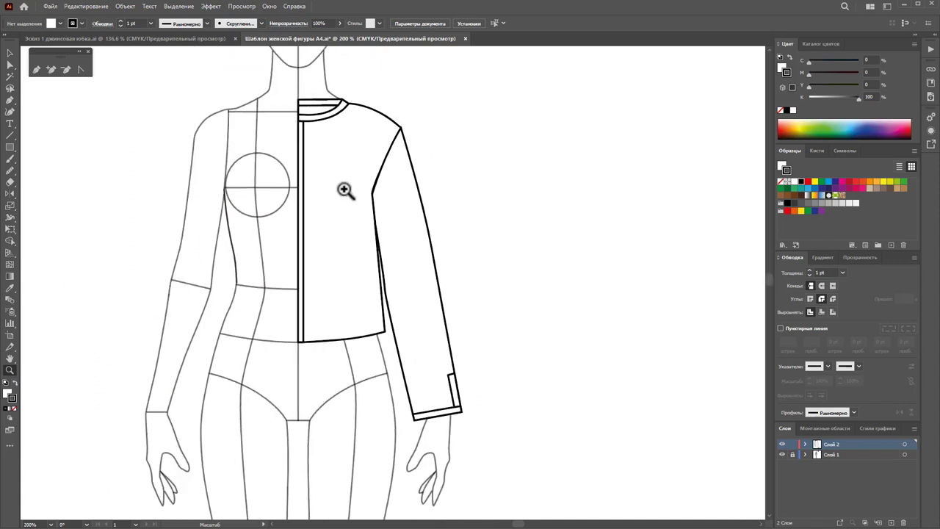
click(11, 148)
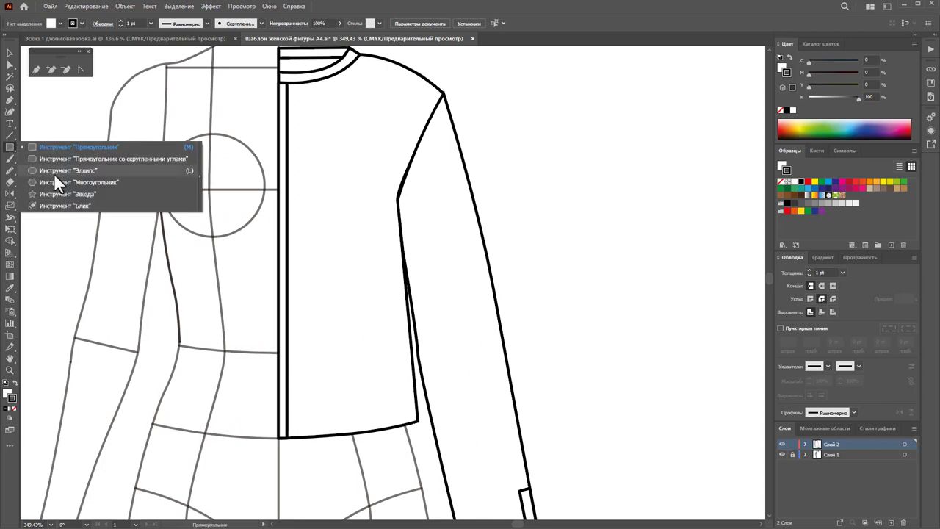
click(54, 173)
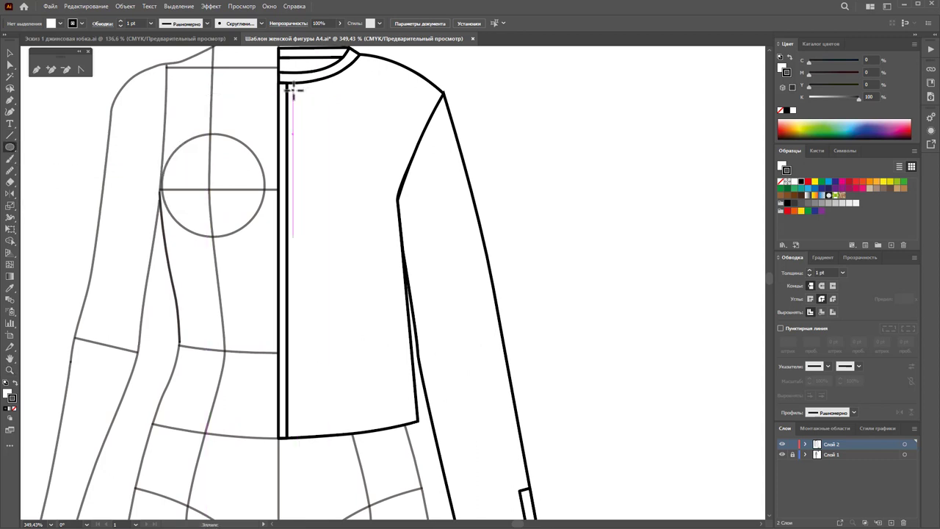
drag(291, 89, 306, 104)
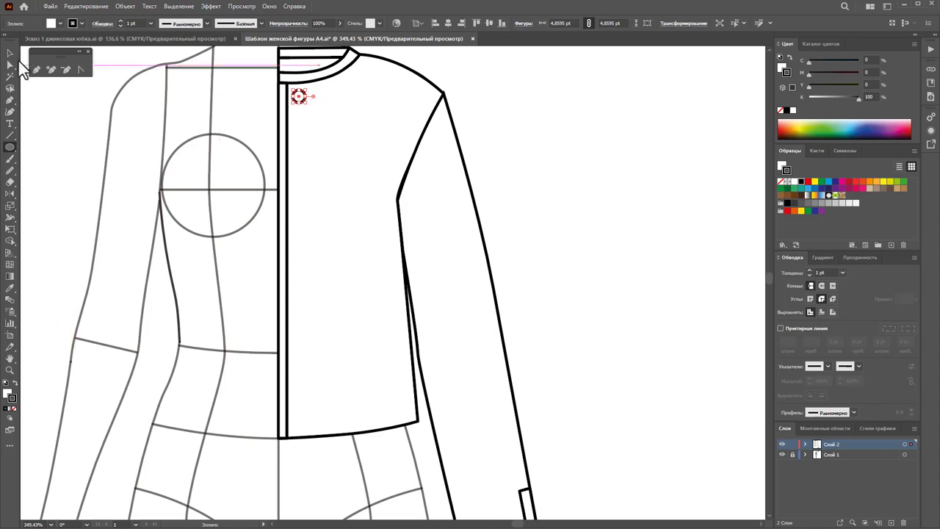
click(10, 53)
click(526, 168)
- Duplicate the button down the placket and raise the bottom copy slightly
alt+drag(302, 103, 309, 173)
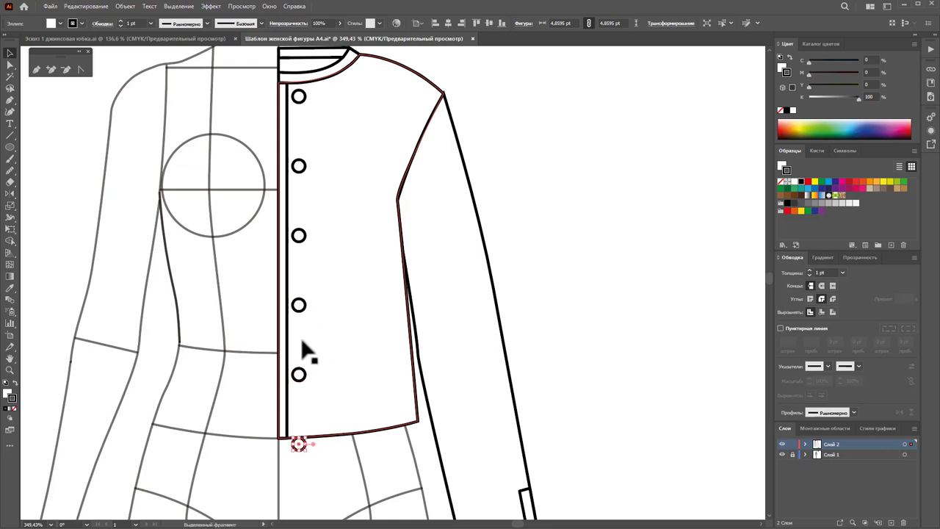
click(310, 457)
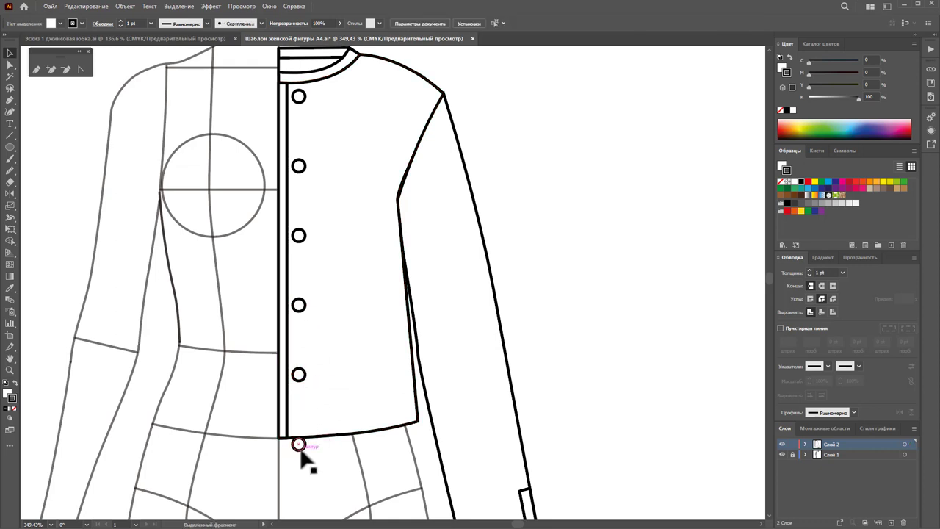
drag(299, 451, 300, 432)
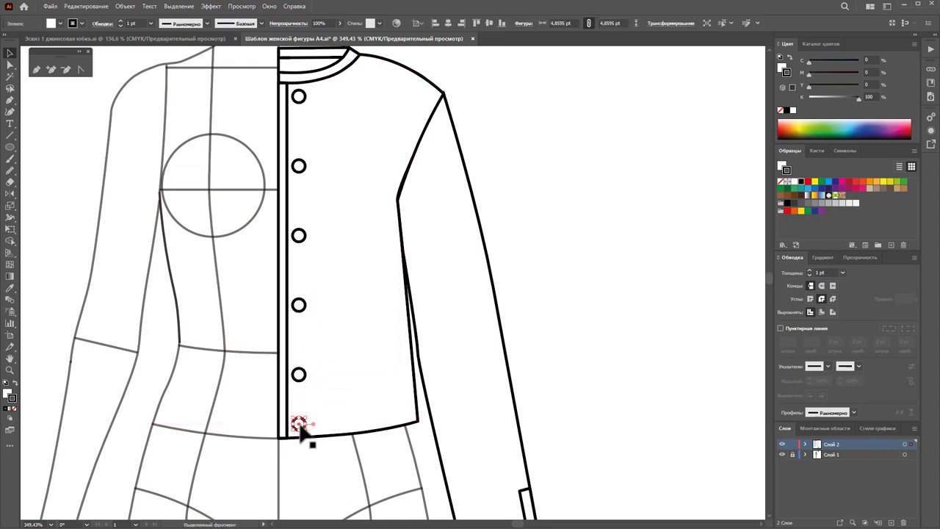
click(299, 381)
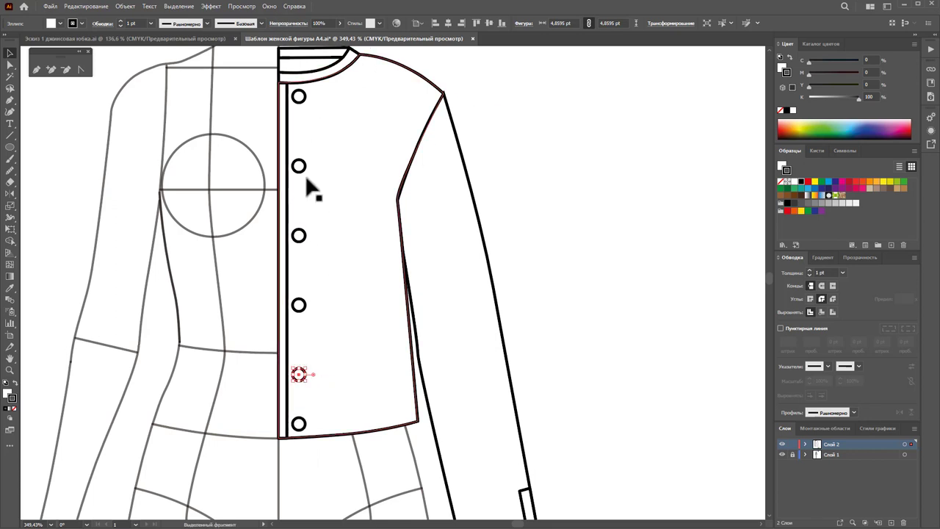
click(320, 95)
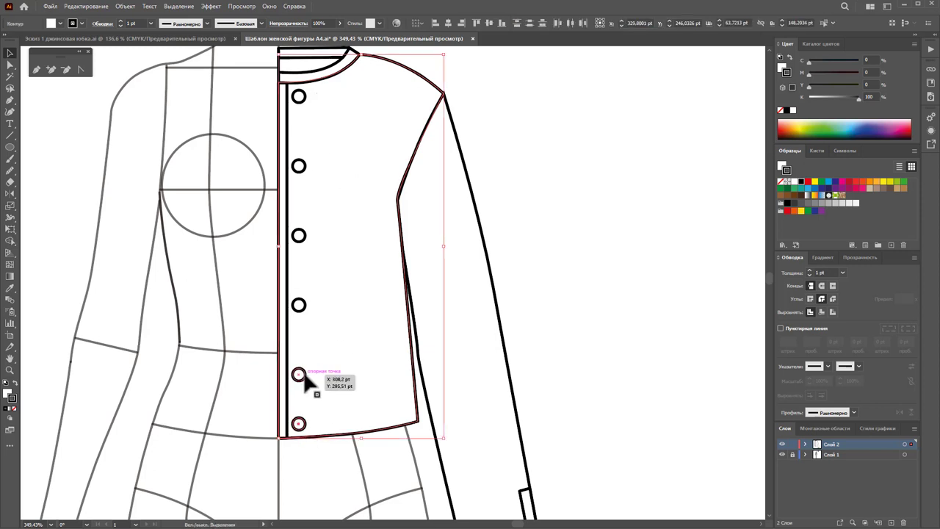
- Select all six buttons and distribute their vertical centres evenly
click(336, 405)
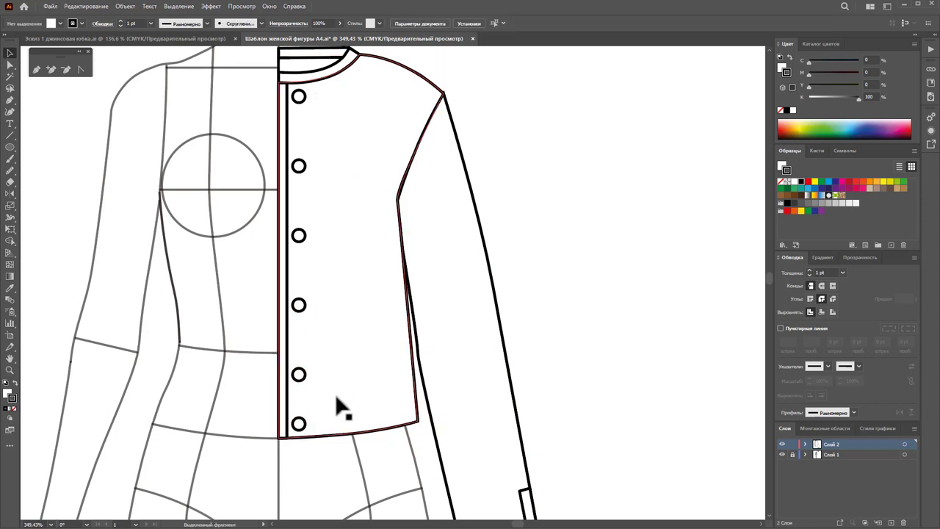
click(298, 423)
shift+click(298, 374)
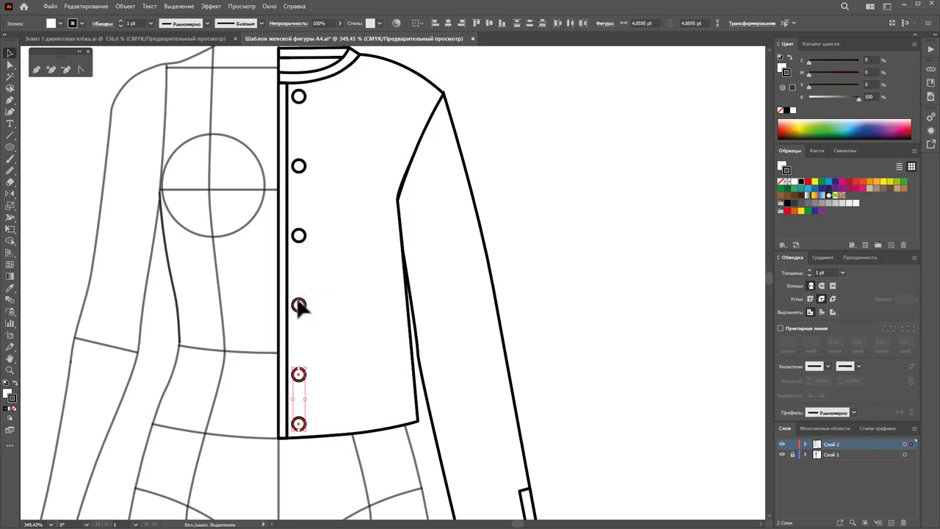
shift+click(298, 305)
shift+click(299, 235)
shift+click(298, 165)
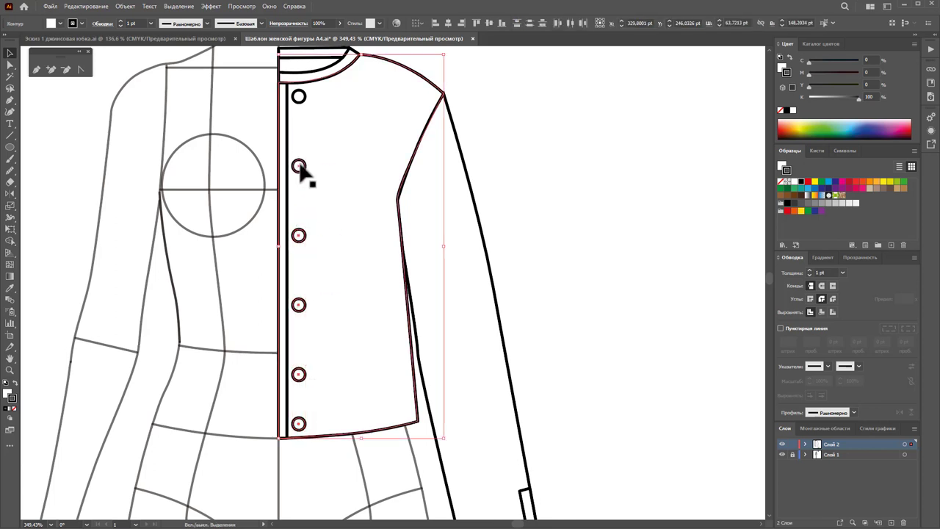
shift+click(298, 96)
shift+click(383, 103)
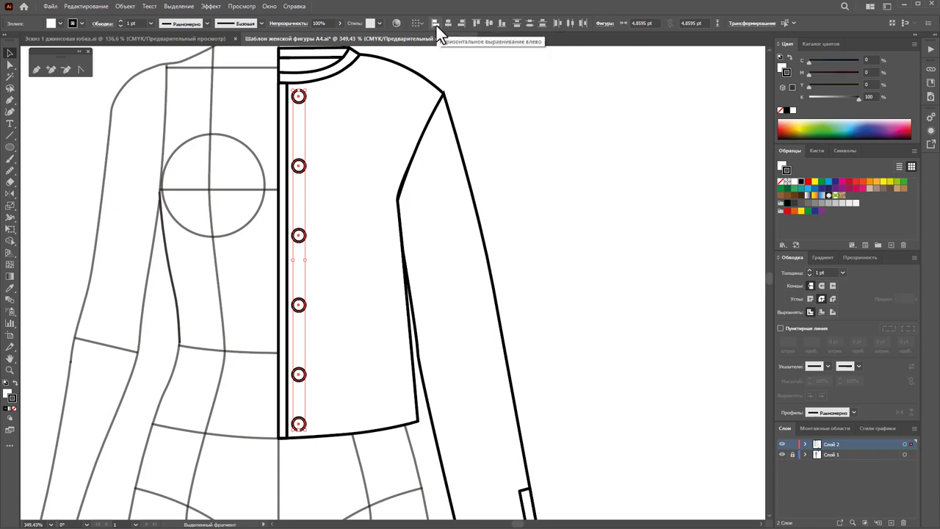
click(529, 23)
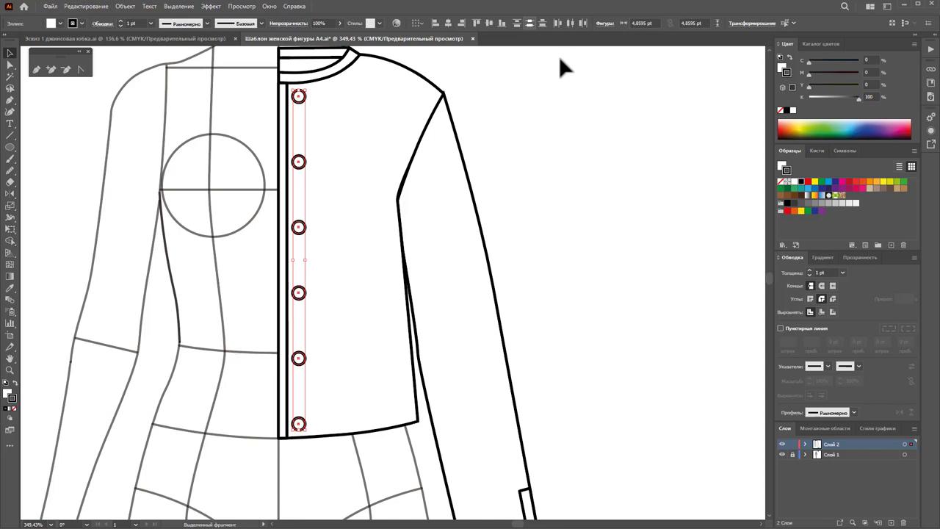
click(637, 184)
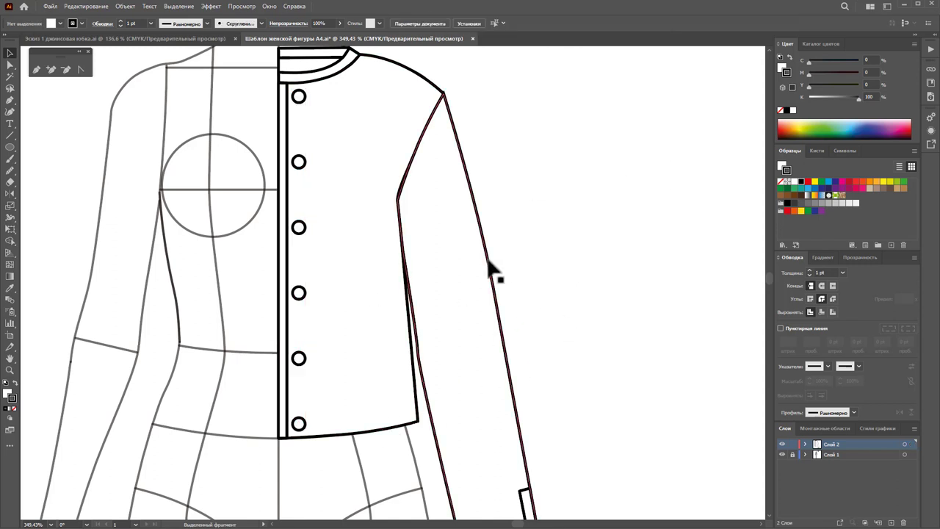
- Reflect a copy of the selected jacket half across the centre front line onto the left
key(z)
key(ctrl+minus)
key(ctrl+minus)
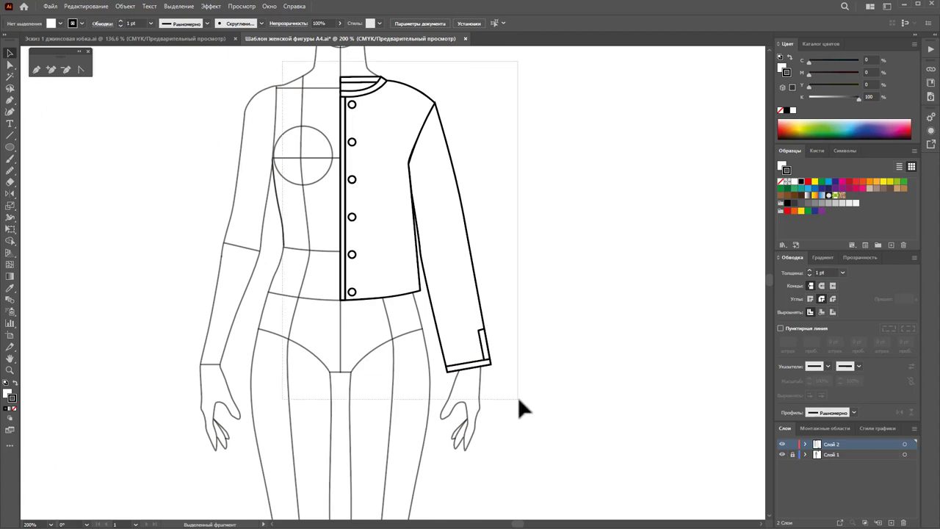
drag(458, 272, 518, 396)
click(9, 193)
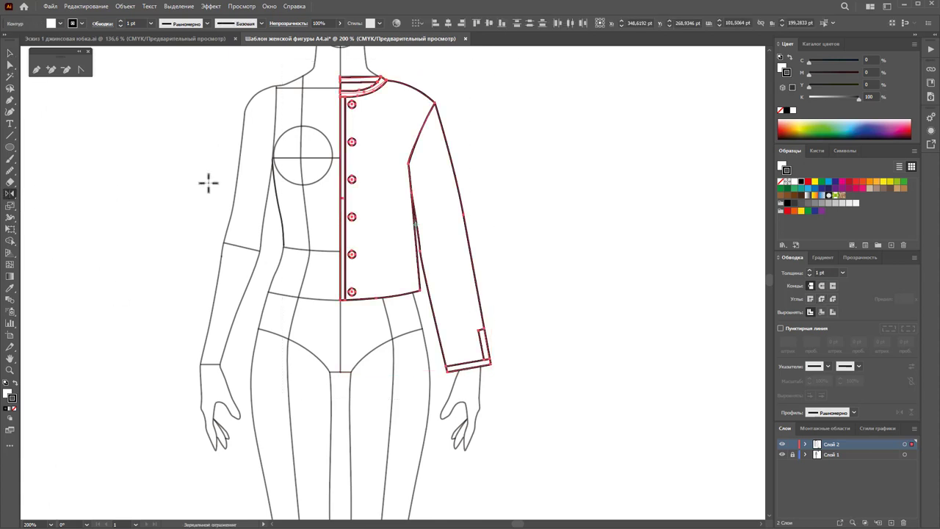
click(341, 67)
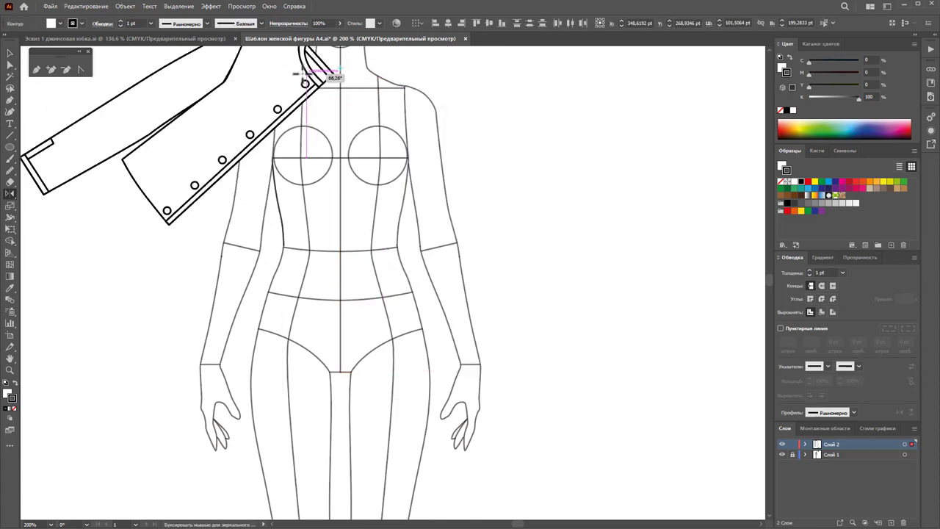
drag(314, 74, 277, 112)
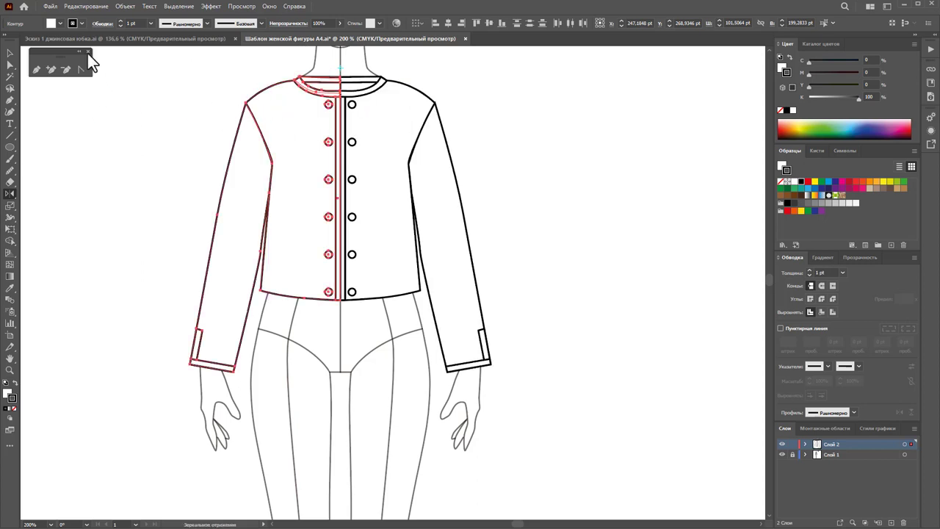
click(10, 53)
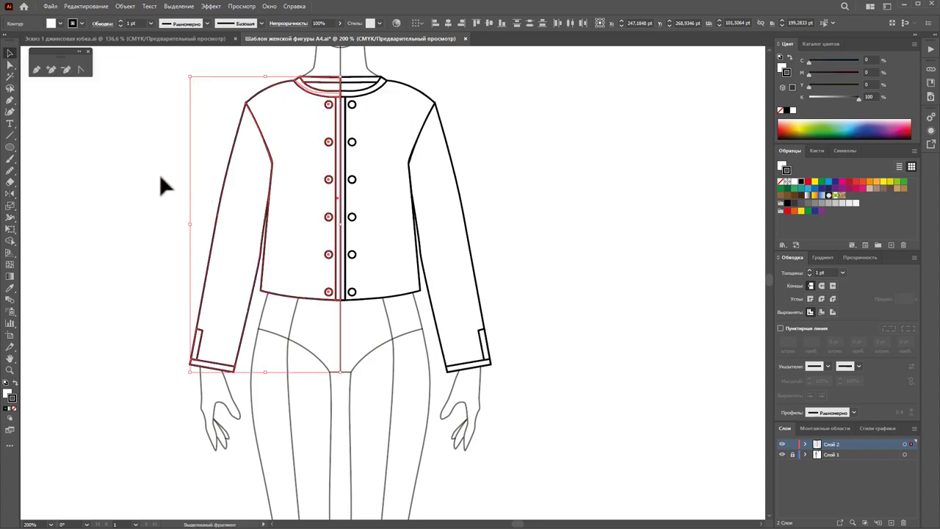
click(160, 173)
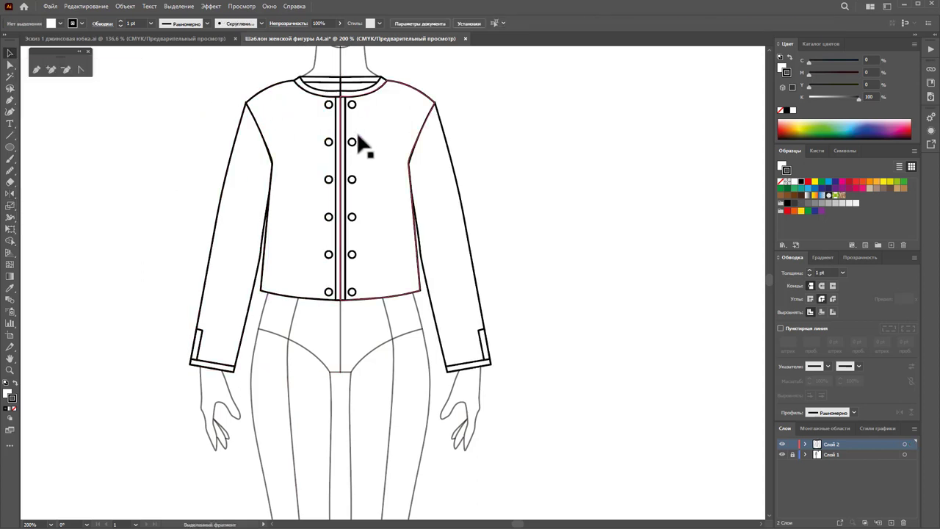
- Merge the selected collar paths into one shape with Pathfinder Unite
click(339, 80)
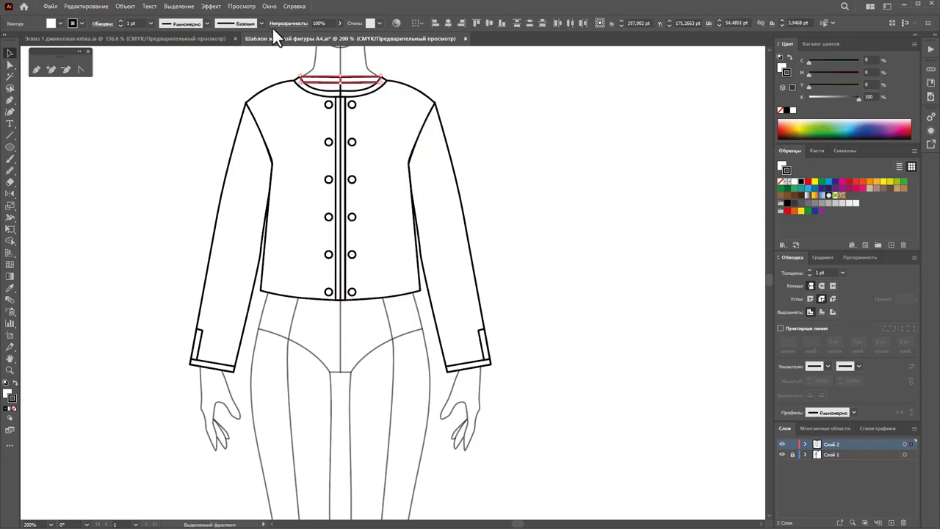
click(269, 6)
click(328, 293)
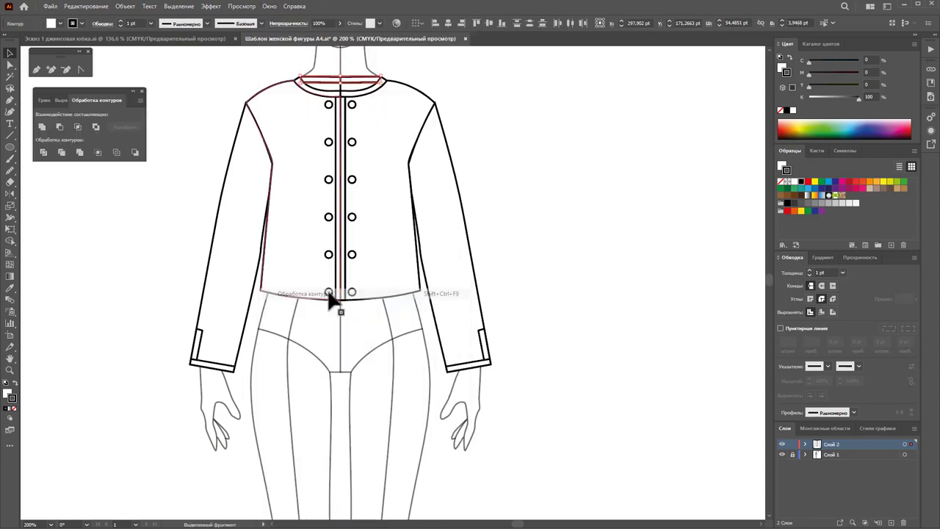
click(41, 127)
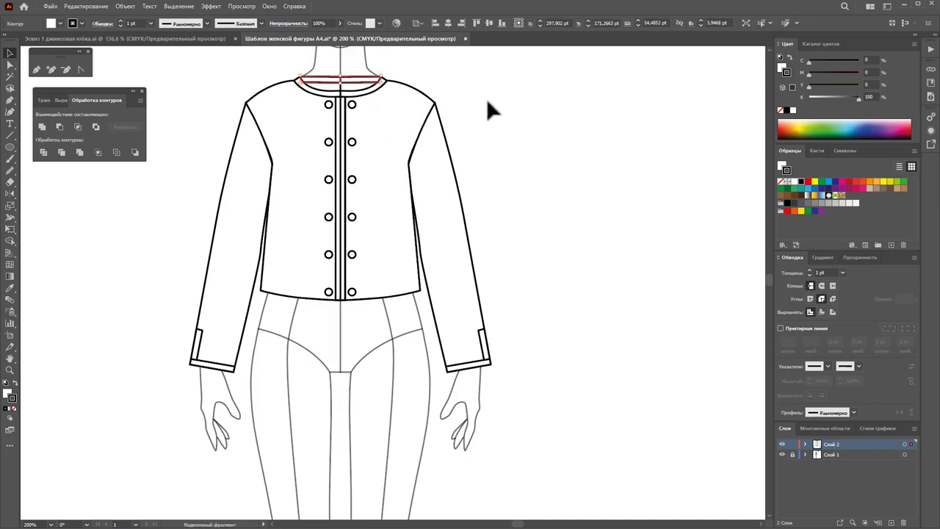
- Replace the left half of the jacket with a fresh reflected copy of the right half
mouse_move(178, 60)
mouse_down()
mouse_move(316, 395)
mouse_move(337, 385)
mouse_up()
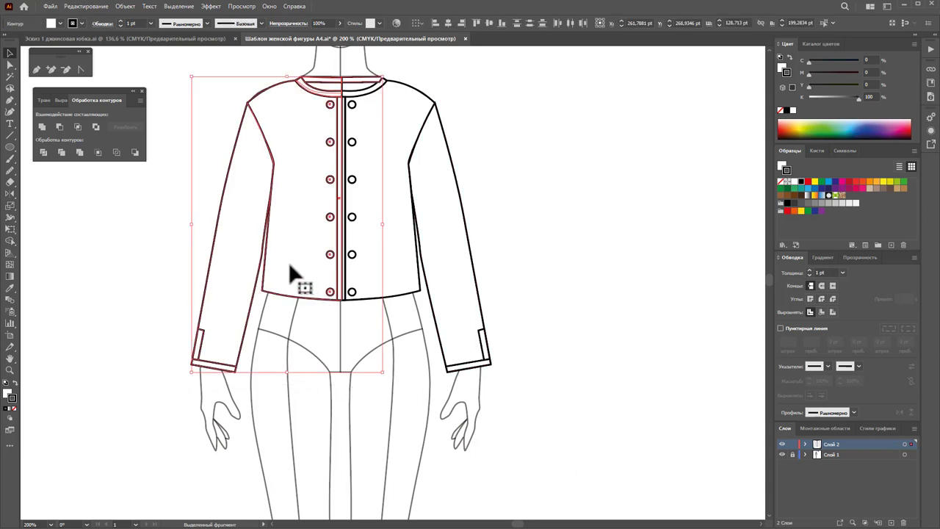
key(a)
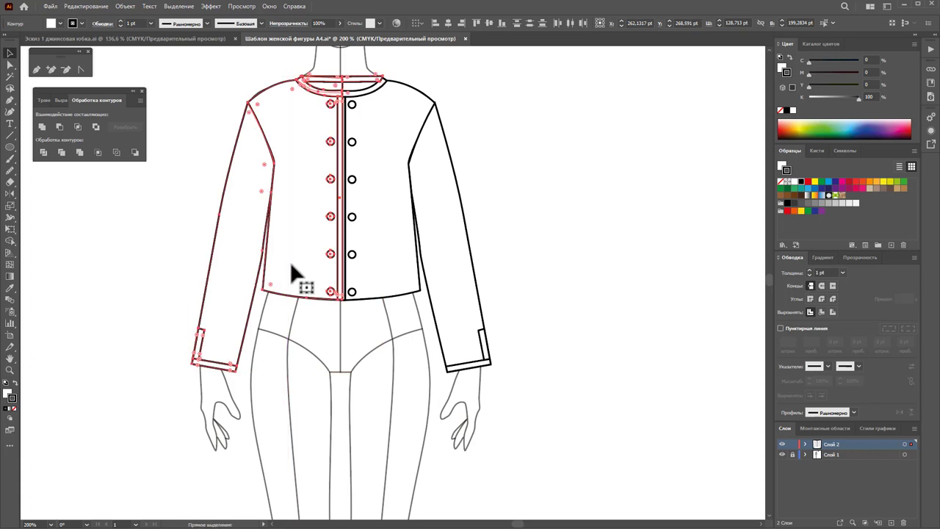
key(ctrl+z)
key(ctrl+z)
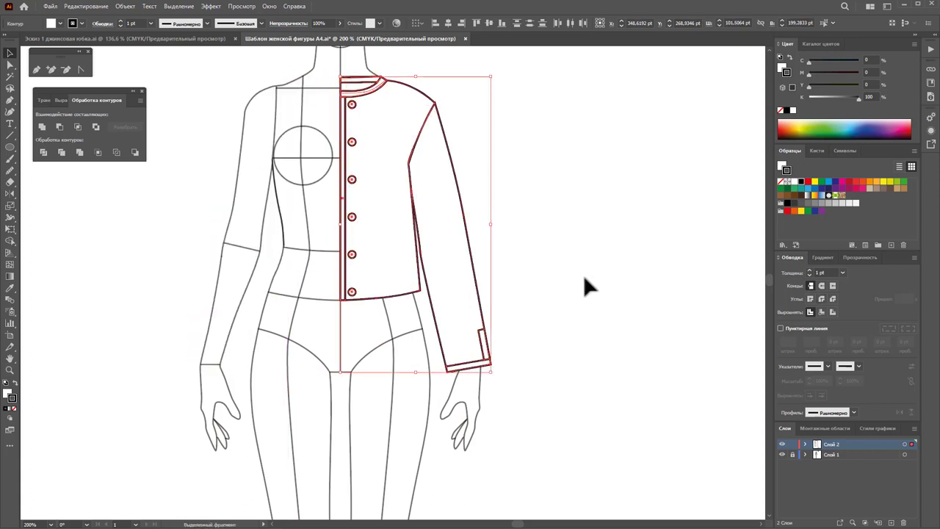
click(10, 195)
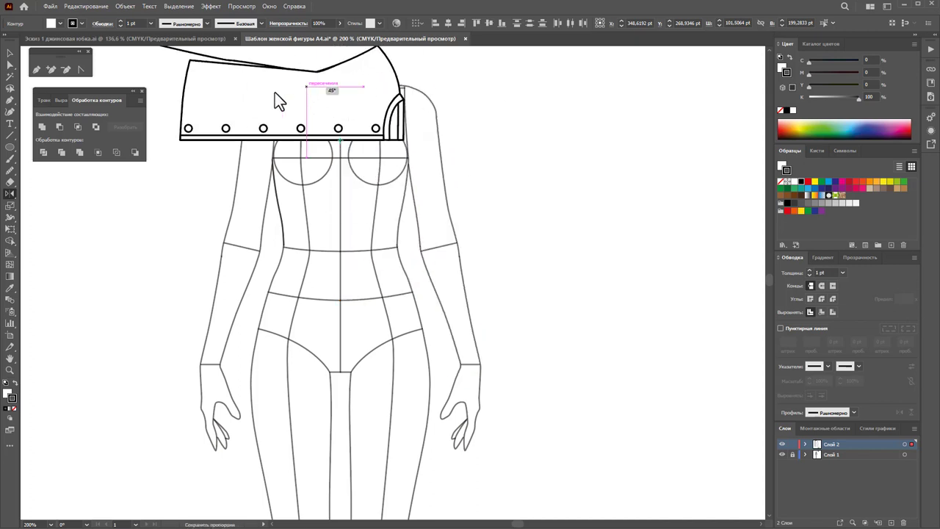
drag(342, 141, 243, 133)
click(10, 55)
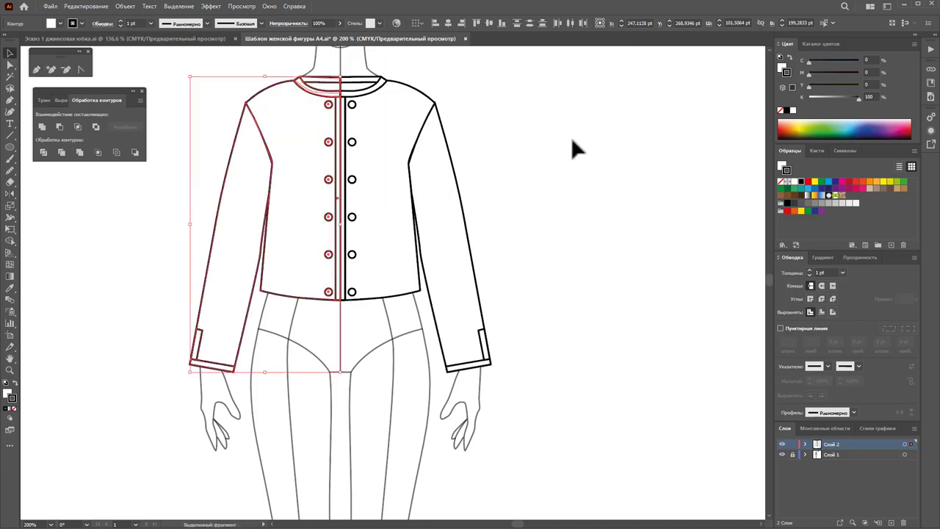
click(571, 147)
- Select both collar bands, the curved collar shape and the centre strip, zoomed onto the seam
click(10, 370)
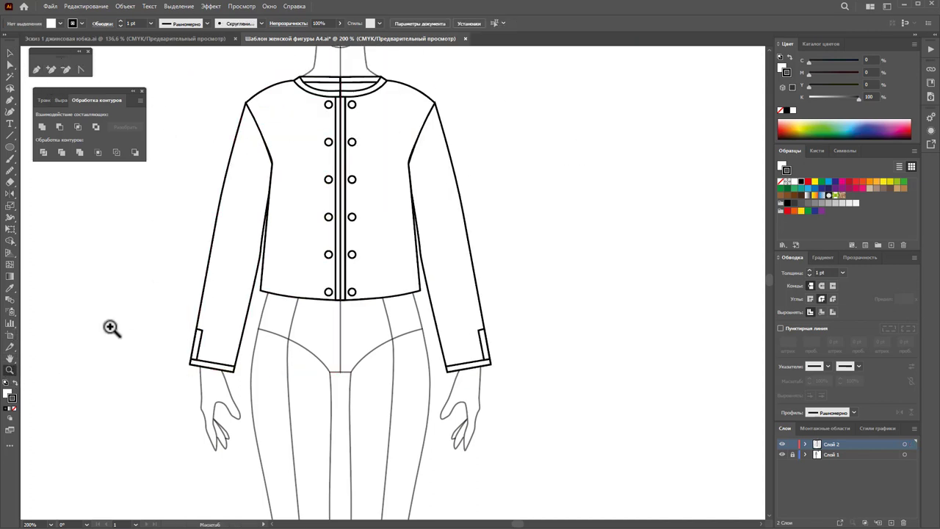
drag(360, 159, 620, 299)
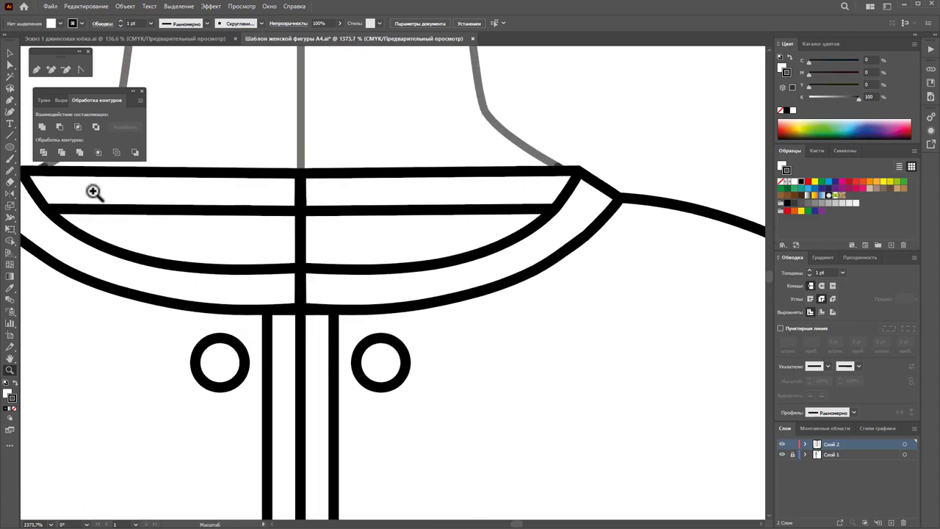
click(13, 57)
click(347, 211)
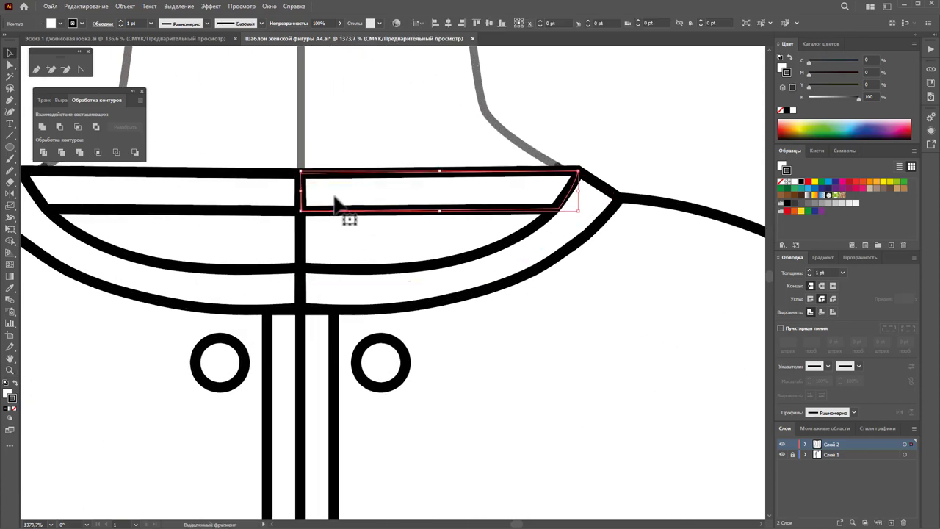
shift+click(274, 211)
shift+click(363, 273)
shift+click(269, 247)
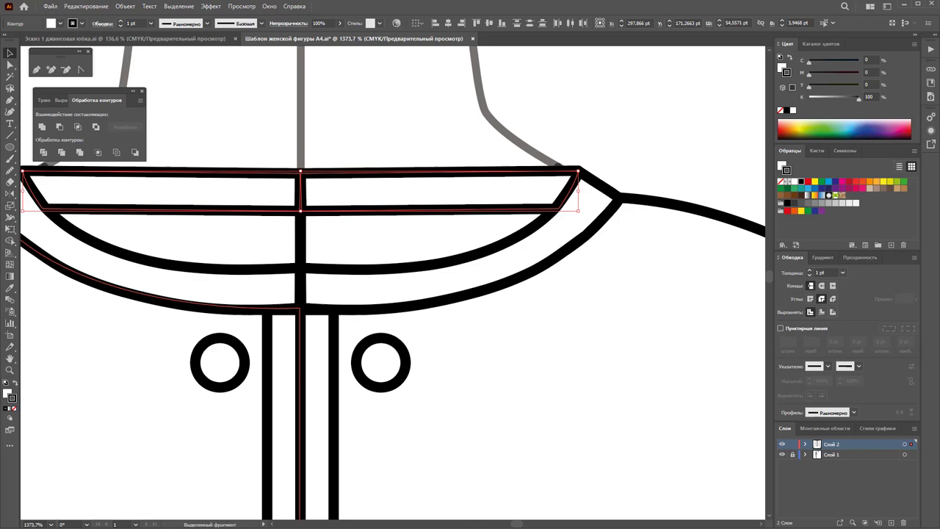
click(11, 369)
drag(264, 243, 540, 205)
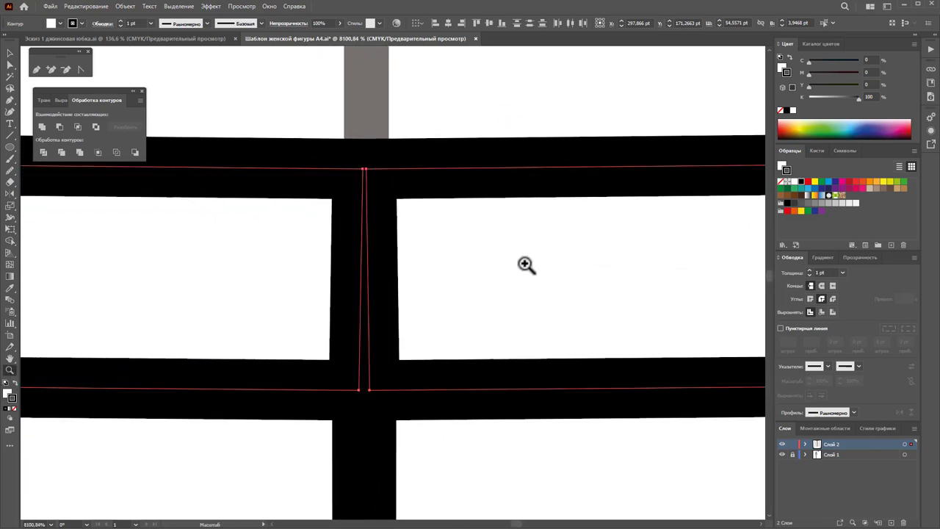
- Shift the seam's top and bottom anchors left to straighten it, then unite the shapes
click(10, 65)
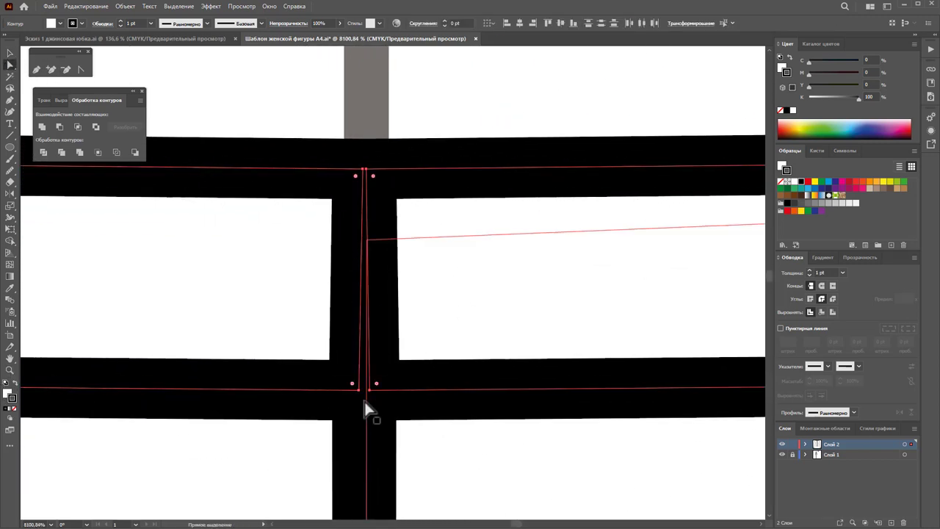
drag(370, 392, 338, 388)
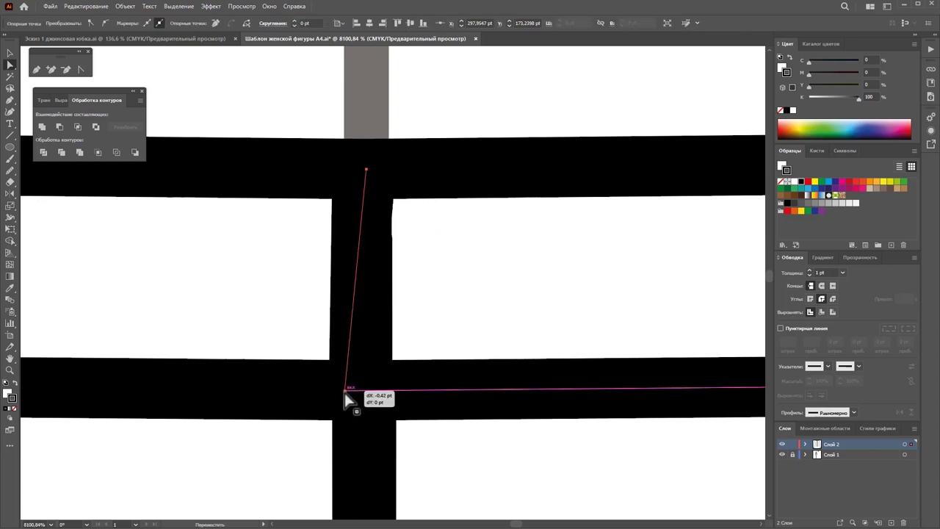
click(366, 168)
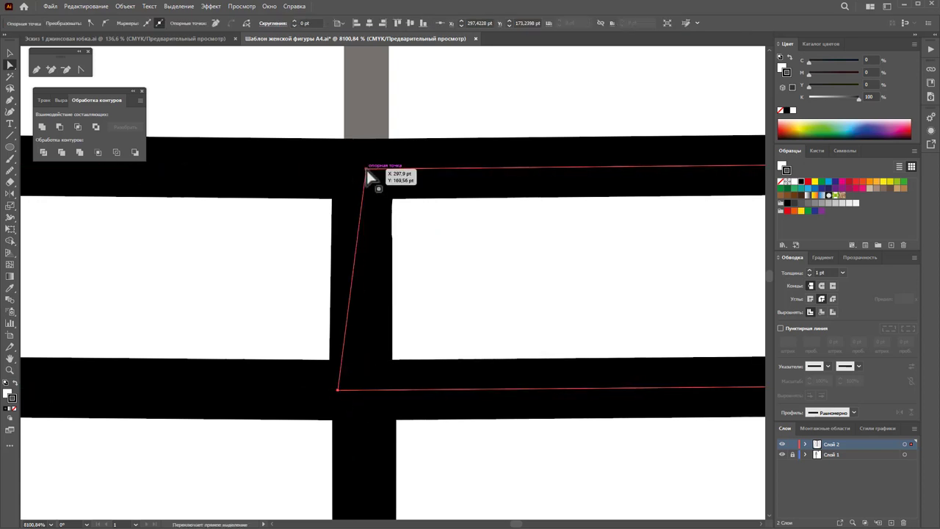
drag(366, 170, 347, 170)
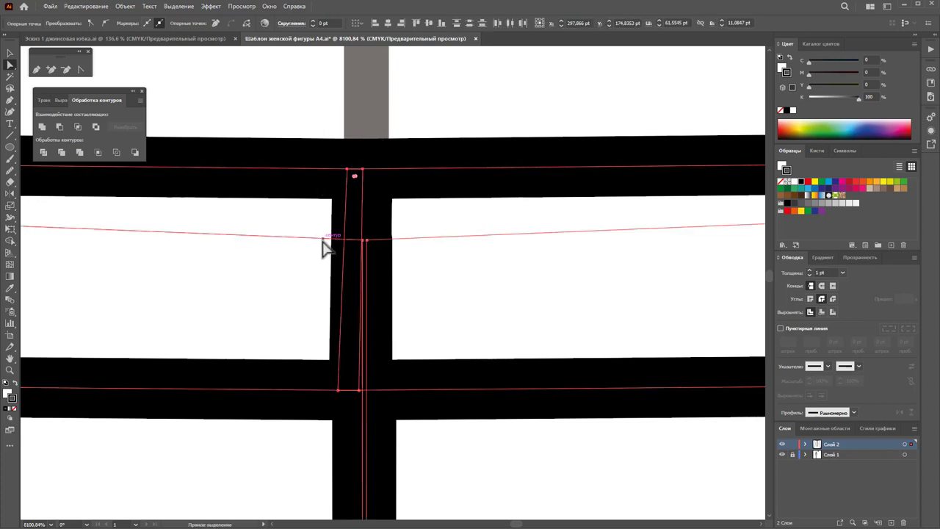
click(407, 163)
click(404, 183)
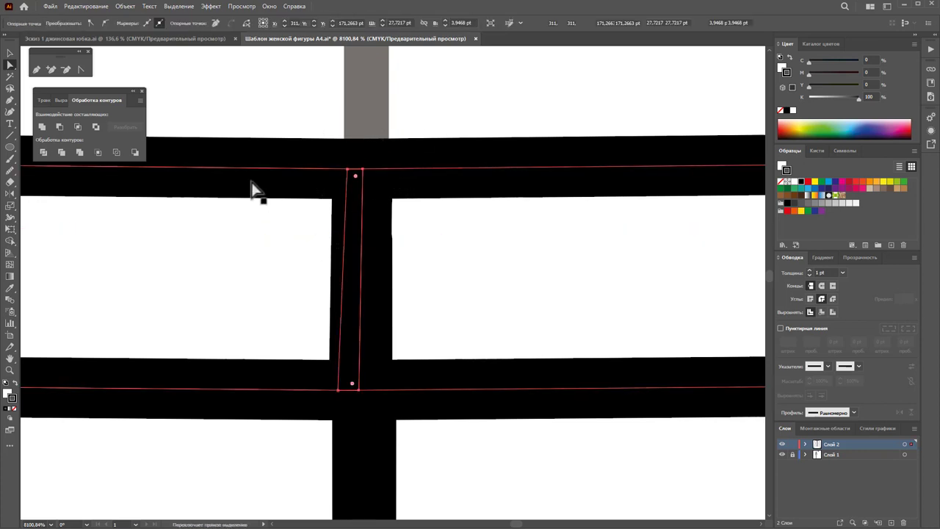
click(42, 126)
- Nudge the seam's bottom anchor into alignment and unite the collar bands into one outline
scroll(387, 141, up, 5)
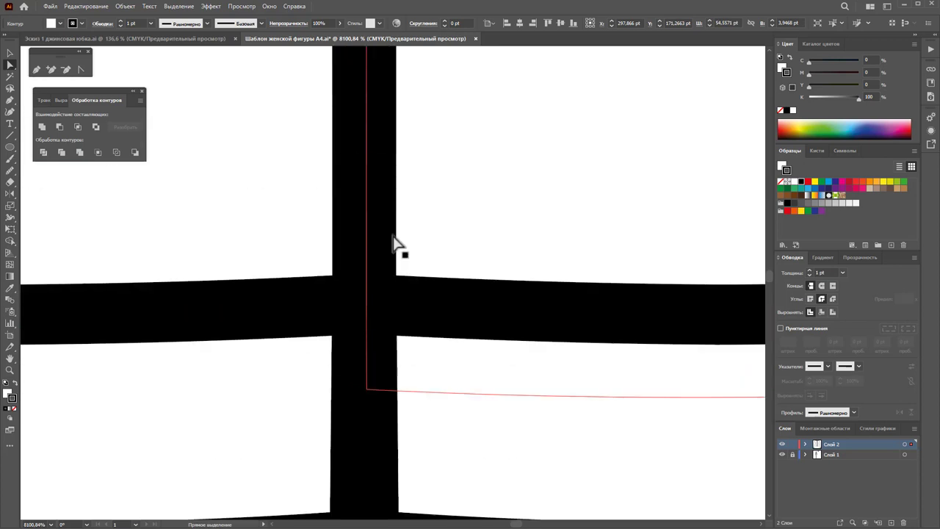
scroll(395, 241, up, 1)
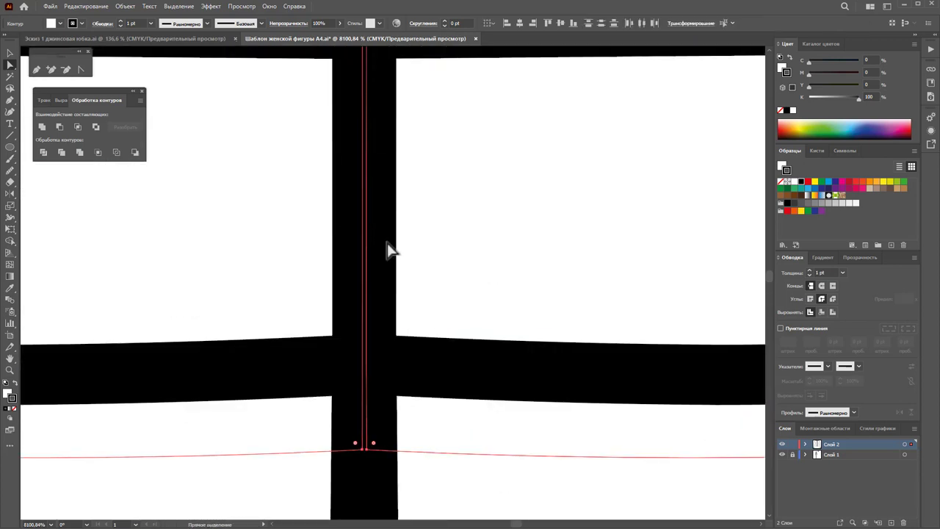
click(362, 451)
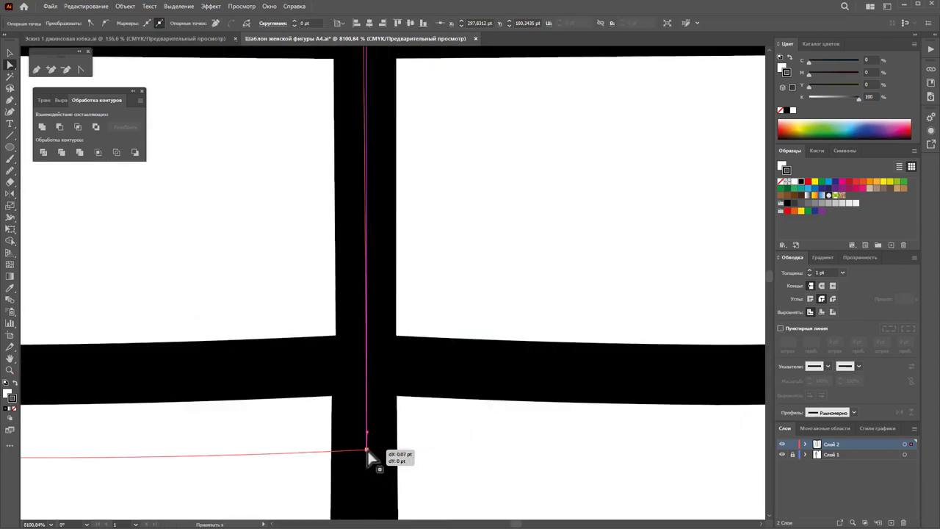
scroll(403, 361, down, 3)
scroll(399, 332, down, 2)
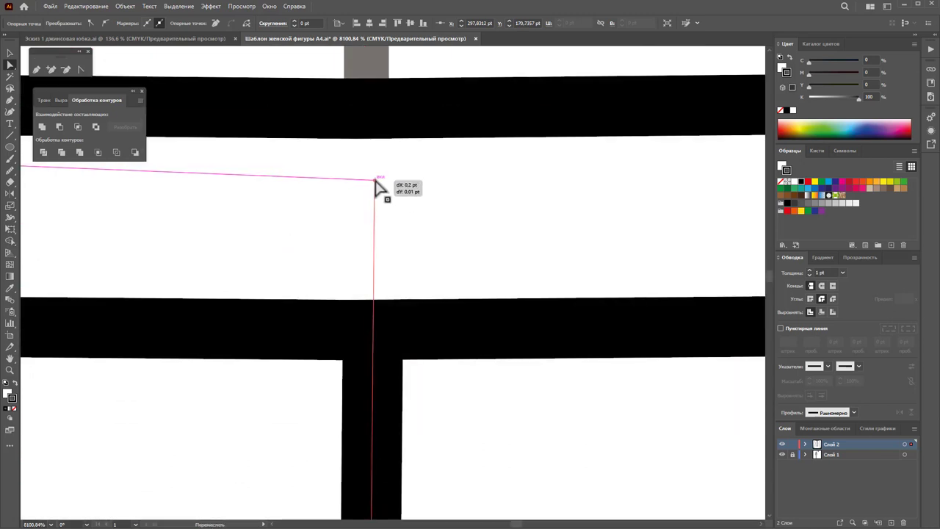
drag(364, 182, 379, 185)
scroll(390, 193, down, 10)
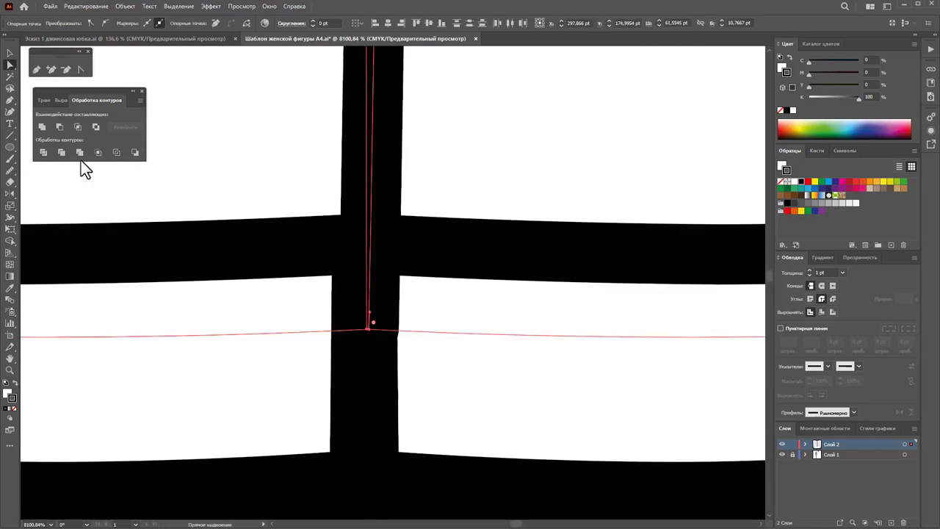
click(43, 128)
- Zoom out to show the whole collar and select the collar paths
key(z)
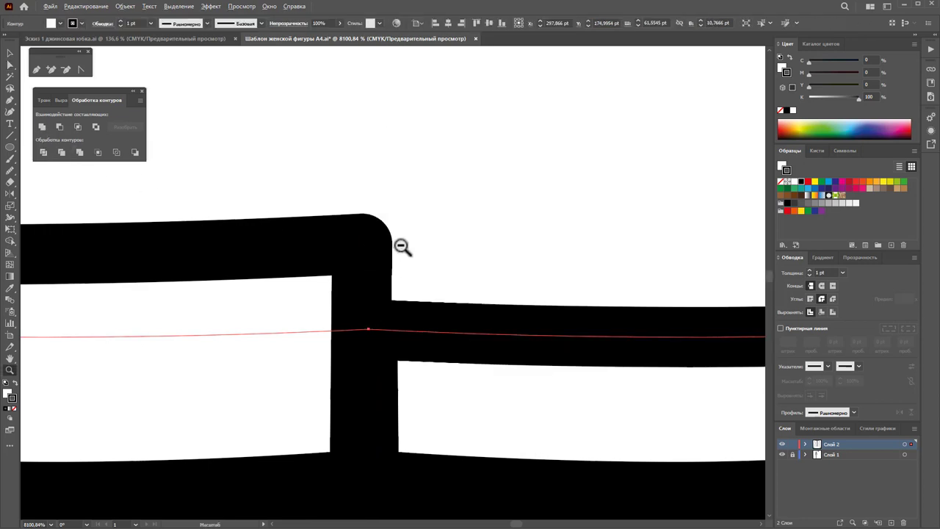
alt+click(401, 247)
alt+click(371, 214)
alt+click(419, 279)
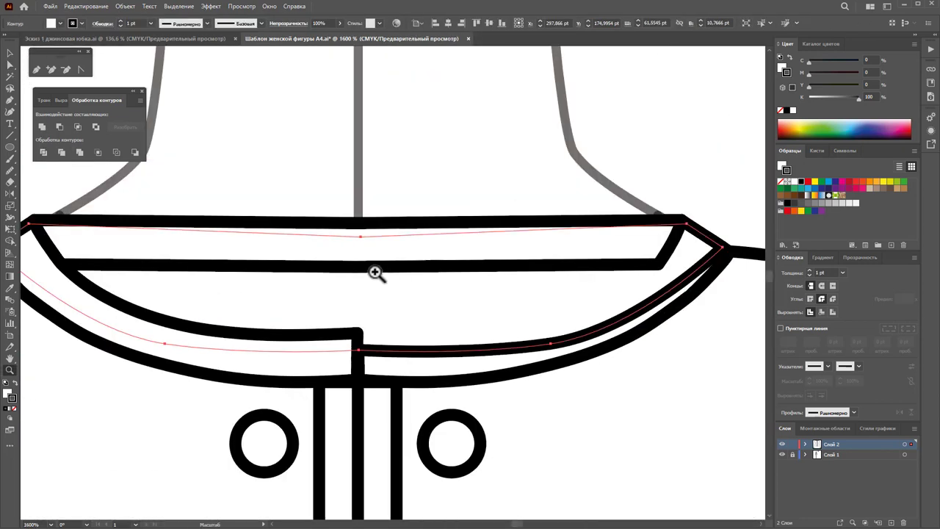
alt+click(440, 285)
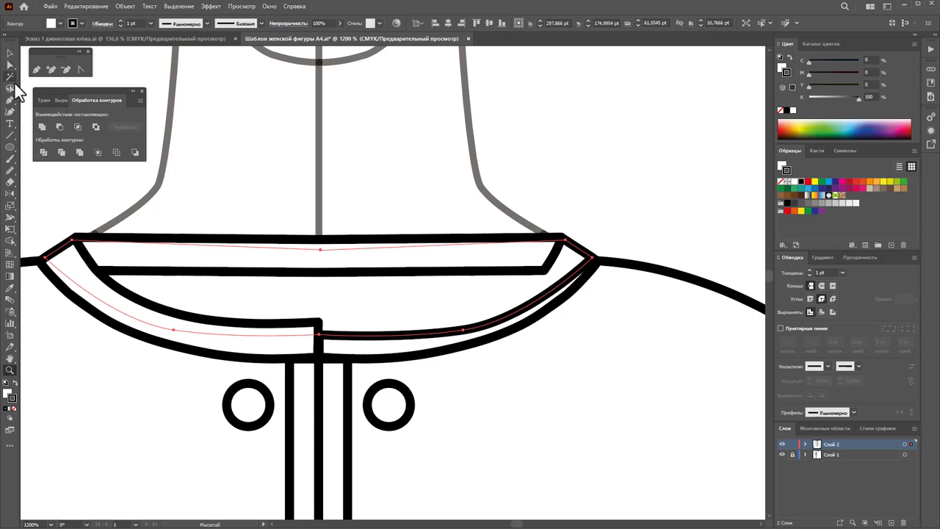
click(9, 54)
click(340, 154)
drag(285, 264, 286, 263)
- Bring the collar shape forward in the stacking order
right_click(287, 263)
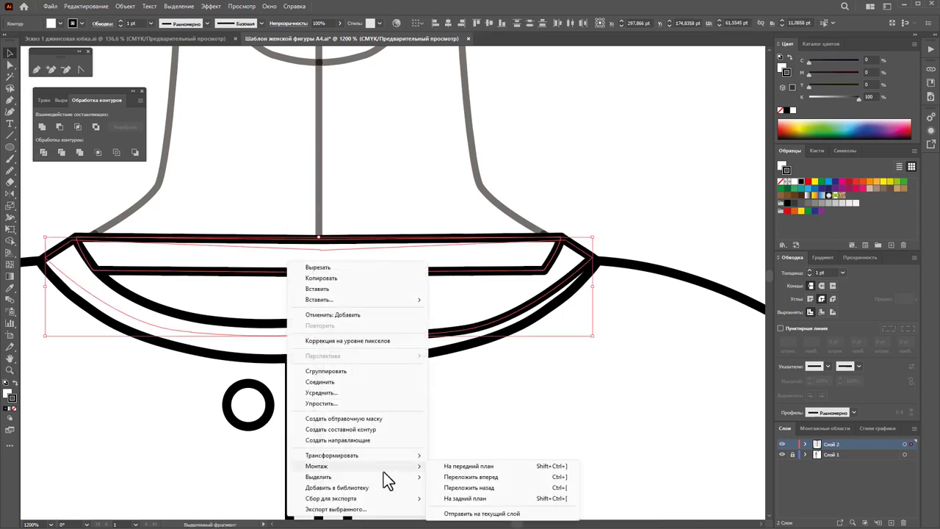
mouse_move(317, 466)
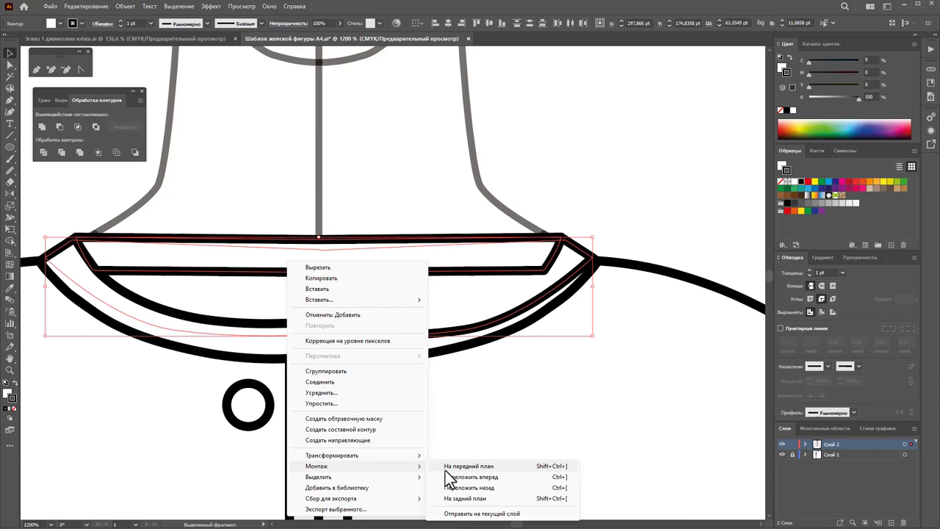
click(451, 478)
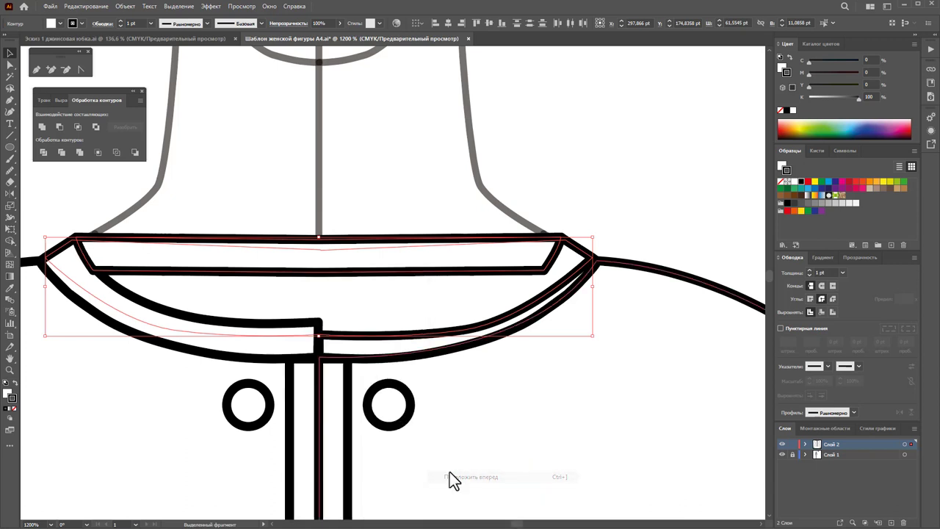
right_click(334, 314)
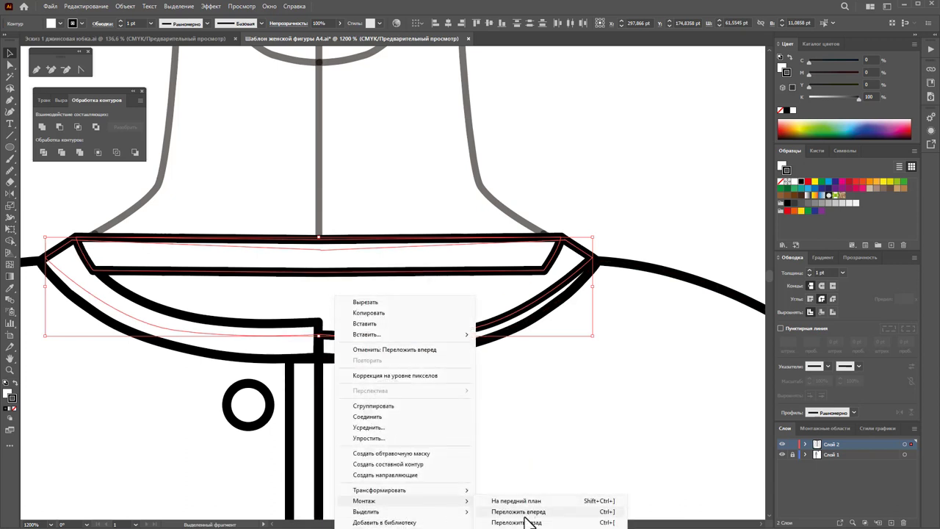
click(526, 516)
click(641, 199)
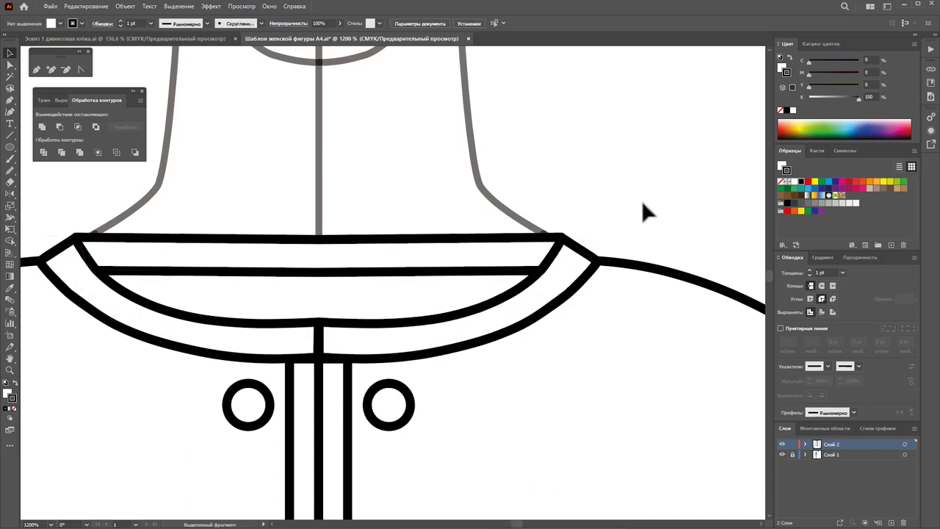
- Pull the right and left collar centre anchors down to form a small vertical notch
click(10, 65)
click(320, 327)
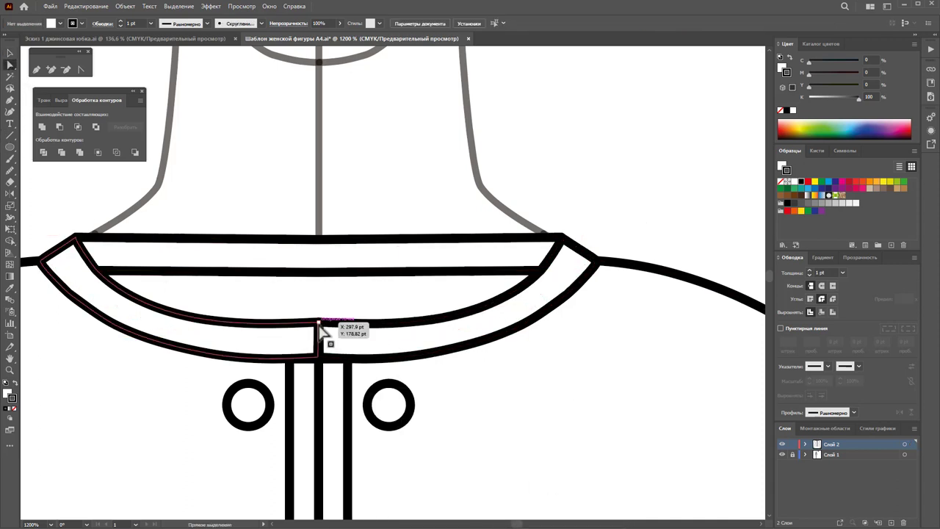
drag(321, 335, 323, 336)
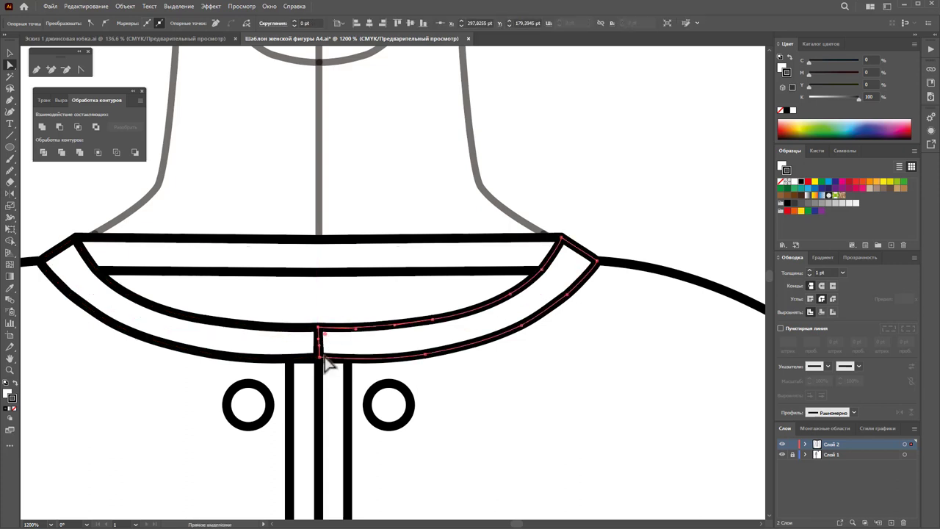
drag(323, 337, 325, 360)
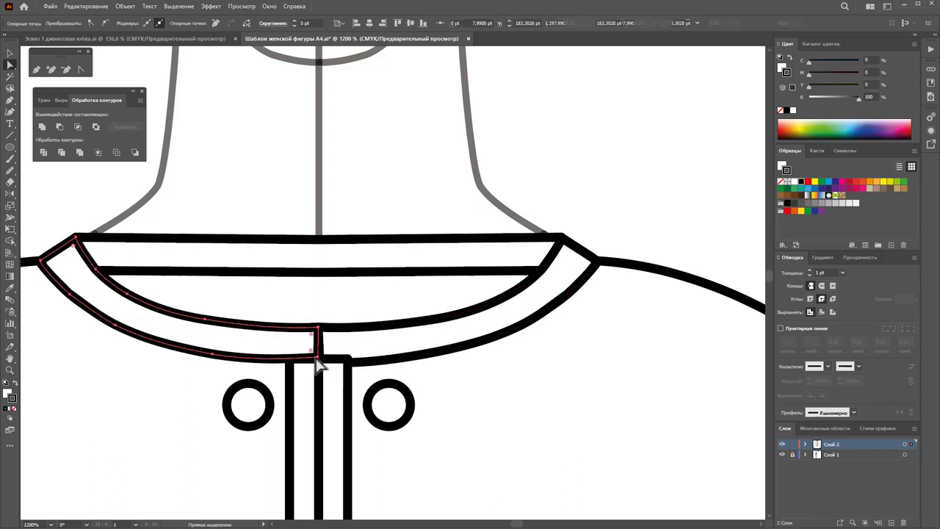
click(318, 362)
key(a)
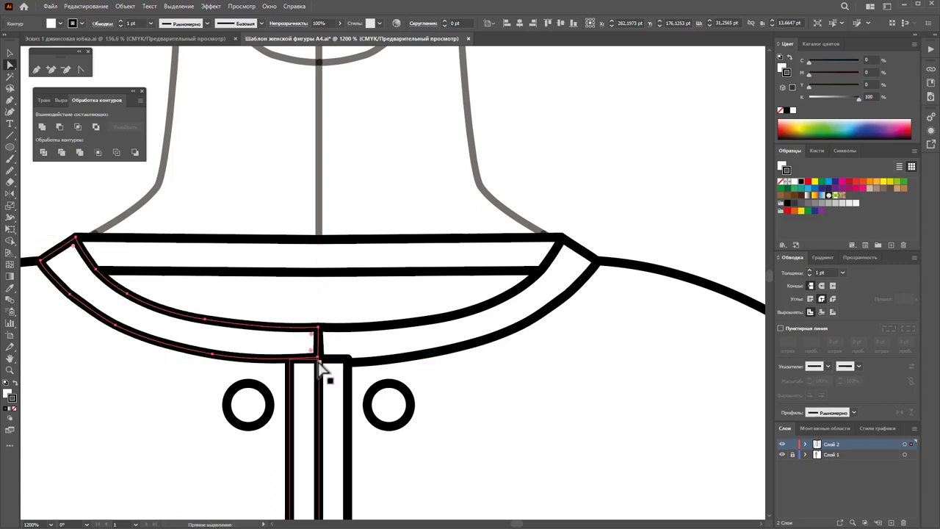
drag(321, 367, 323, 372)
right_click(264, 338)
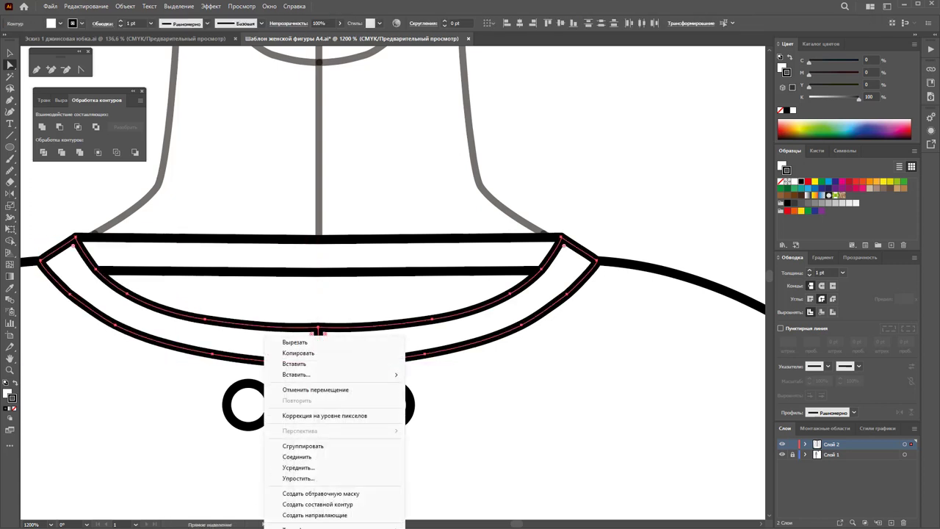
key(Escape)
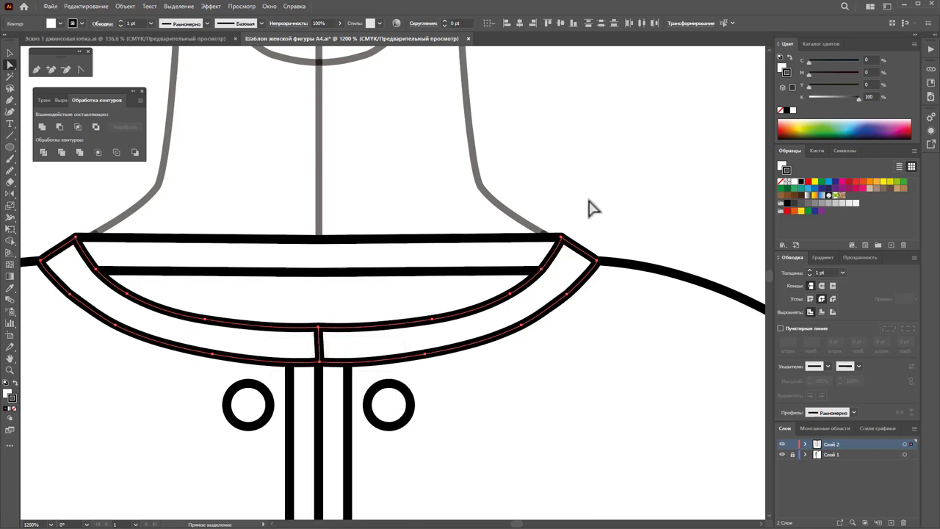
click(588, 209)
- Copy a front button onto the right cuff twice, stacking the pair vertically
key(z)
scroll(415, 382, down, 4)
scroll(426, 345, down, 3)
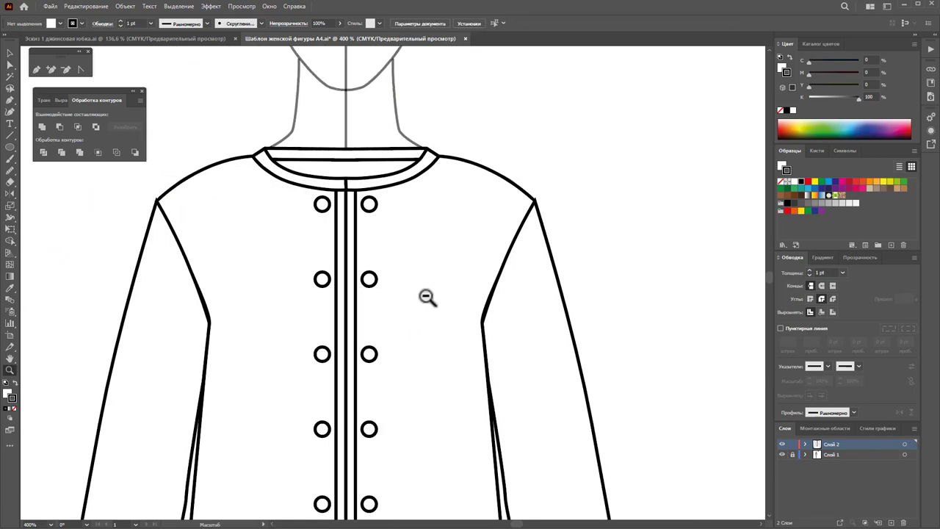
scroll(426, 397, down, 3)
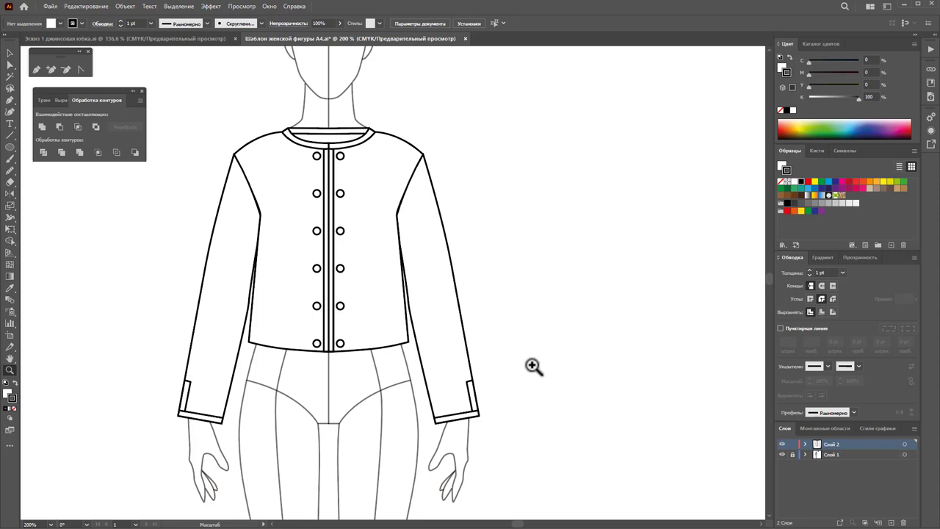
click(10, 53)
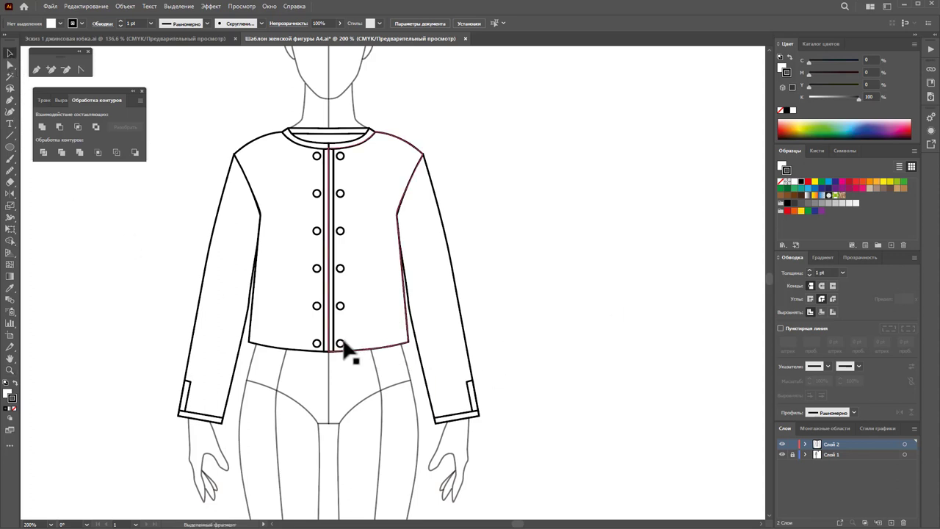
drag(341, 344, 477, 405)
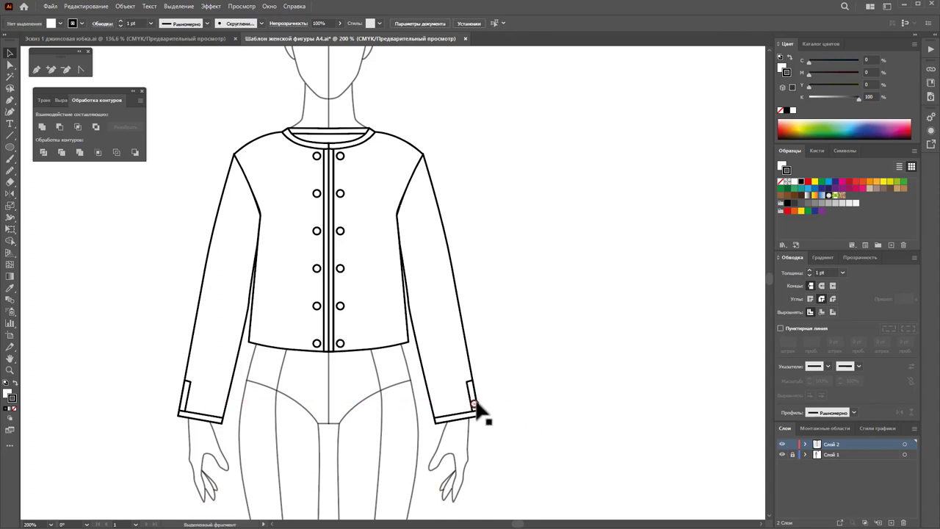
drag(475, 406, 474, 395)
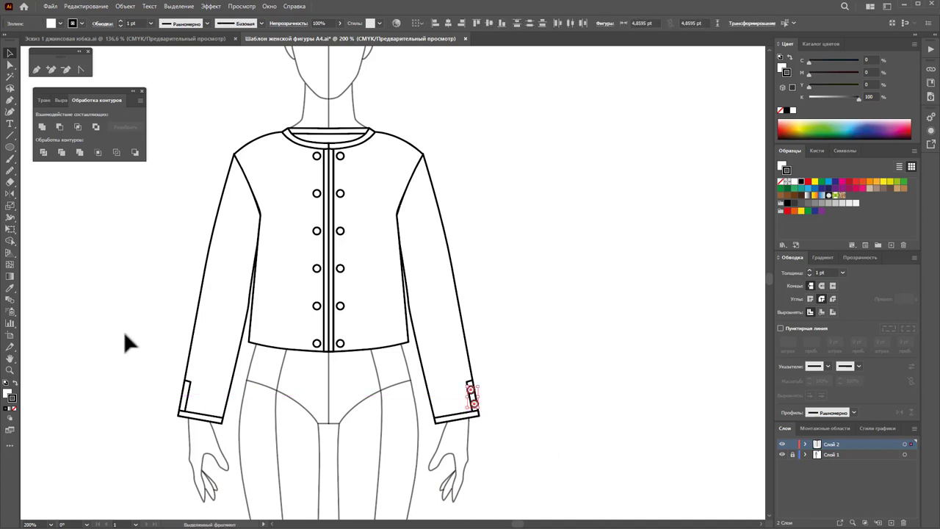
- Reflect the cuff buttons onto the left cuff and bring them to the front
click(10, 194)
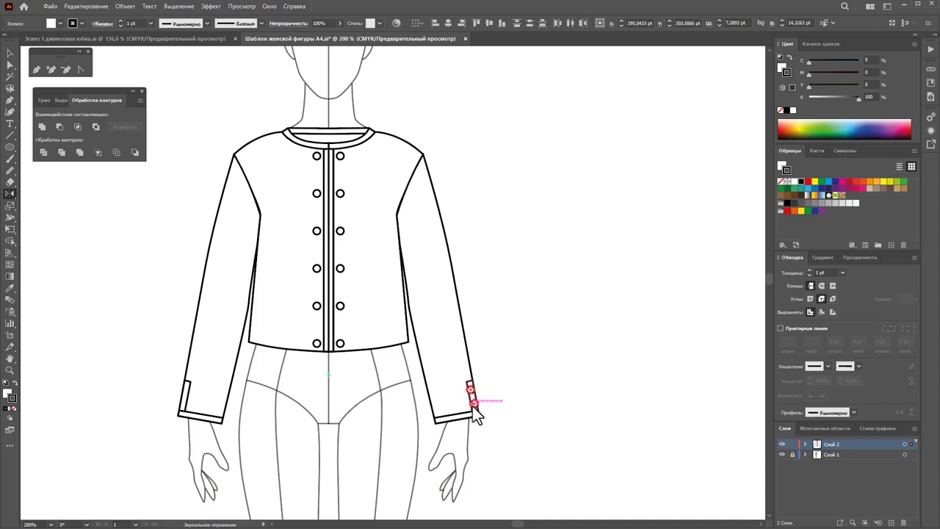
drag(473, 413, 188, 398)
right_click(185, 397)
mouse_move(215, 343)
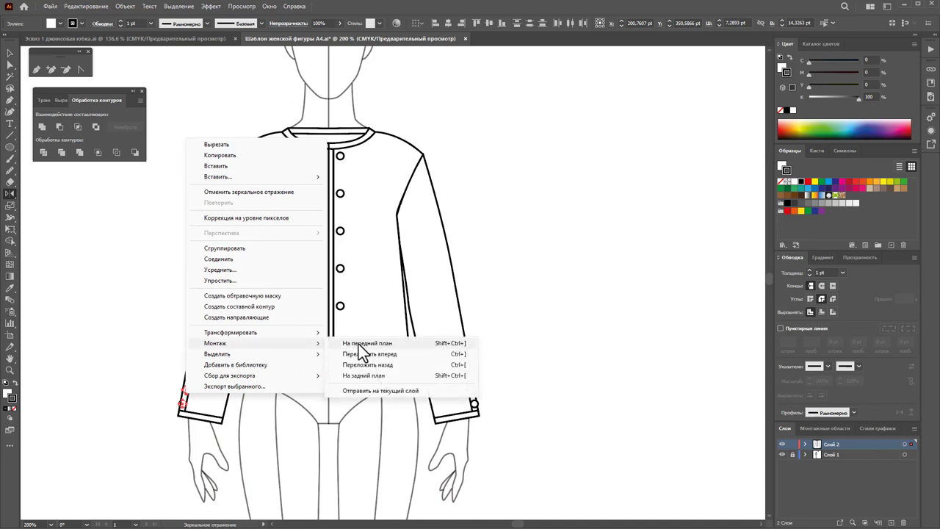
click(359, 343)
click(490, 276)
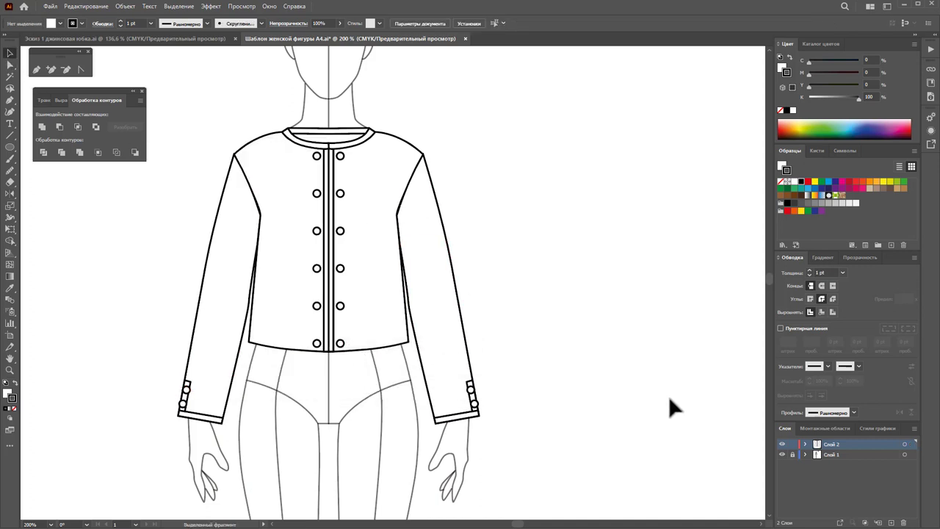
- Zoom out to the whole page and select the figure together with the jacket
key(z)
click(563, 361)
click(480, 297)
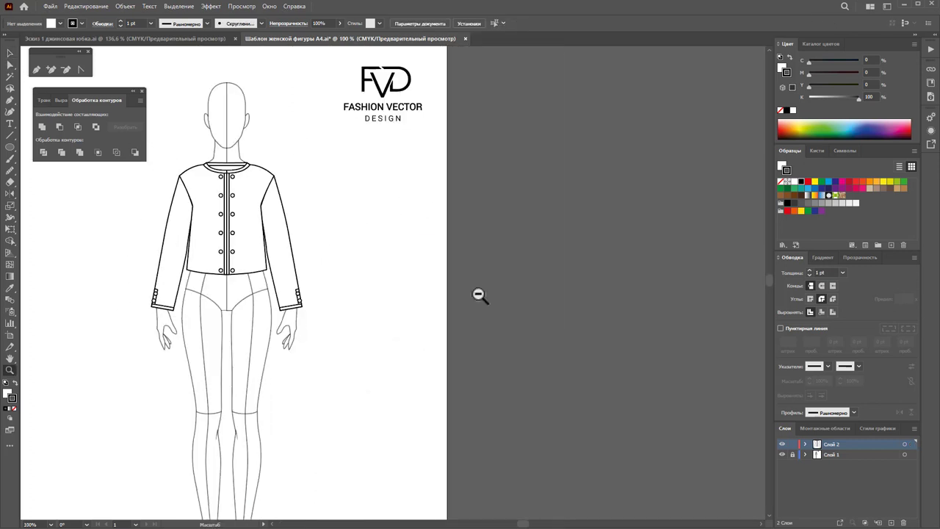
scroll(297, 314, up, 1)
alt+click(240, 288)
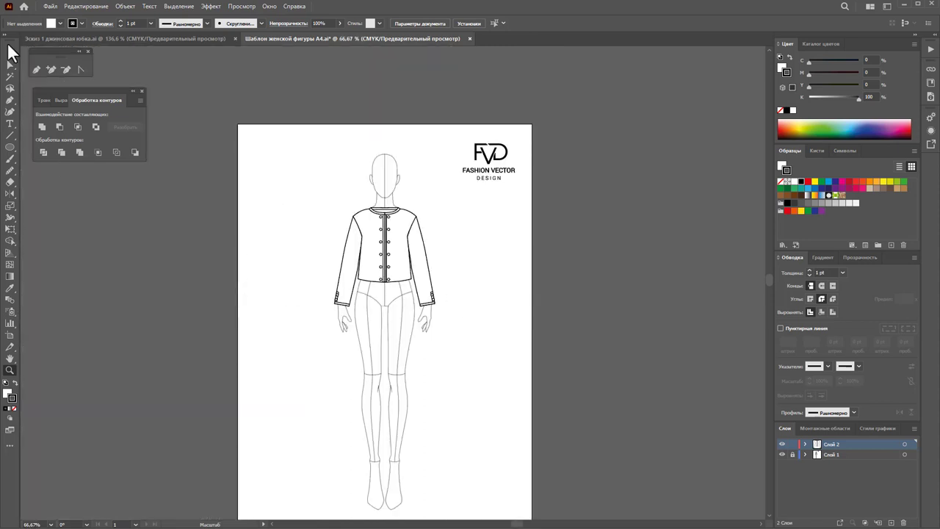
click(9, 54)
drag(298, 147, 433, 372)
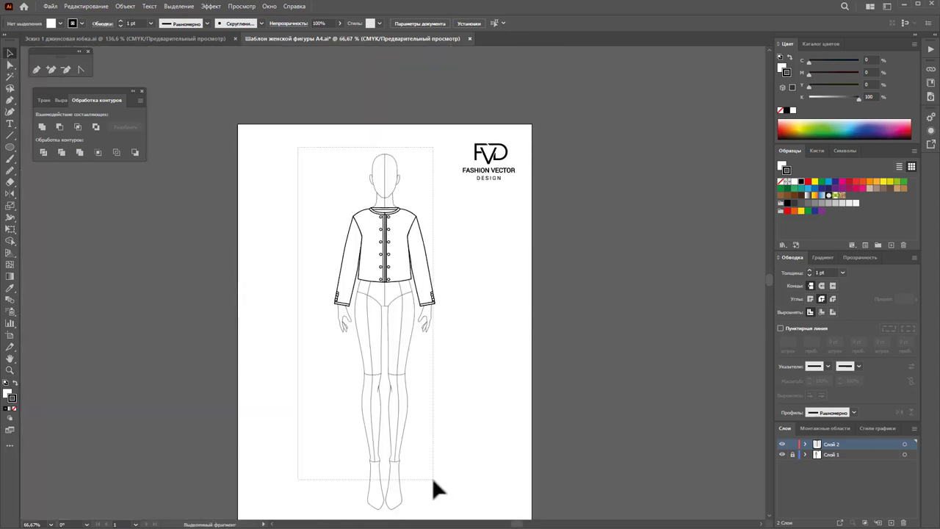
drag(434, 483, 433, 483)
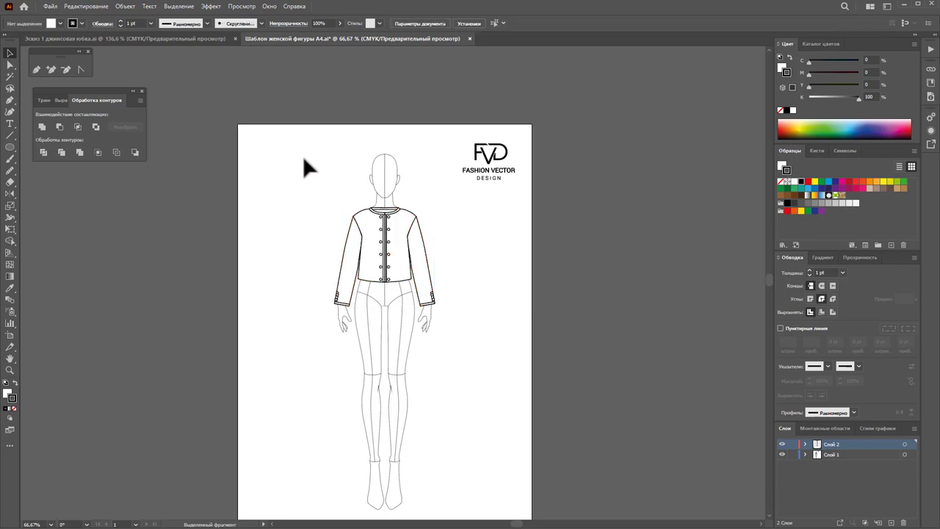
drag(302, 155, 433, 408)
- Shift the figure left and place a duplicate copy beside it on the right
drag(386, 305, 313, 305)
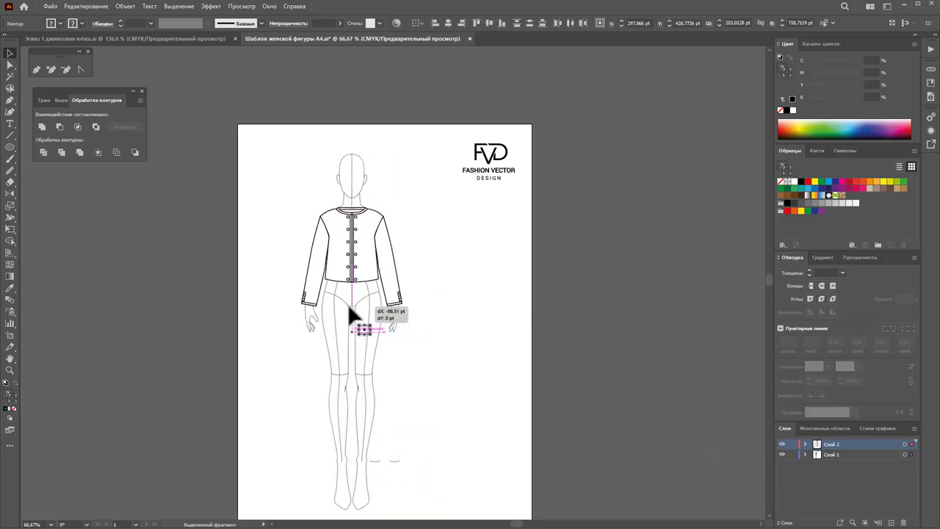
key(ctrl+z)
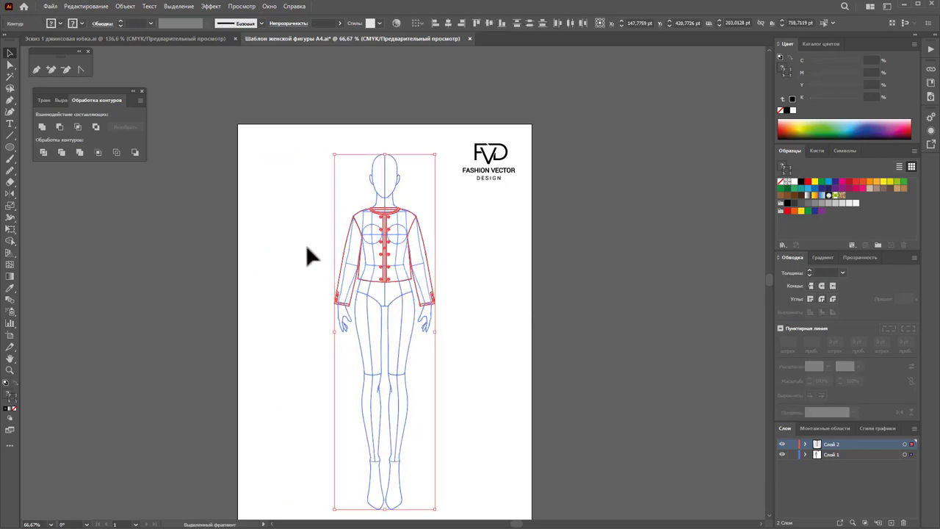
drag(300, 131, 444, 503)
drag(402, 462, 328, 455)
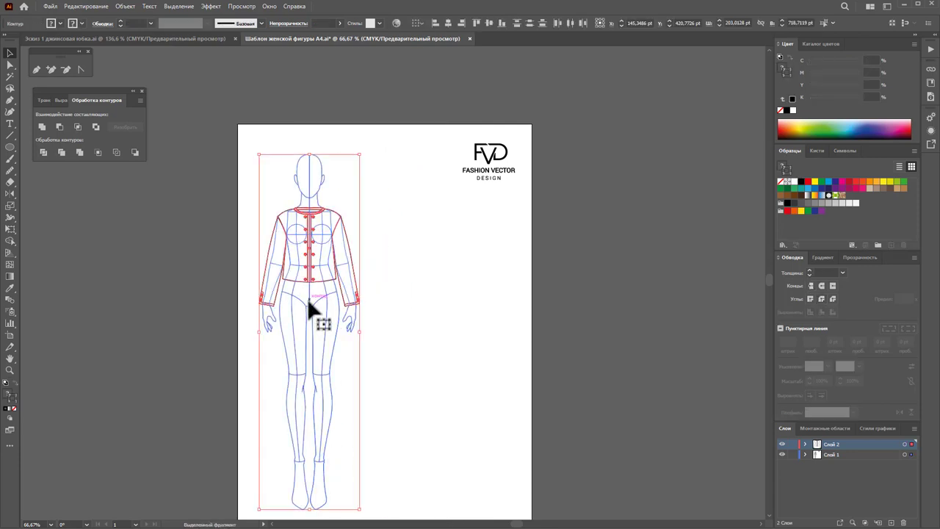
drag(311, 309, 426, 313)
click(520, 394)
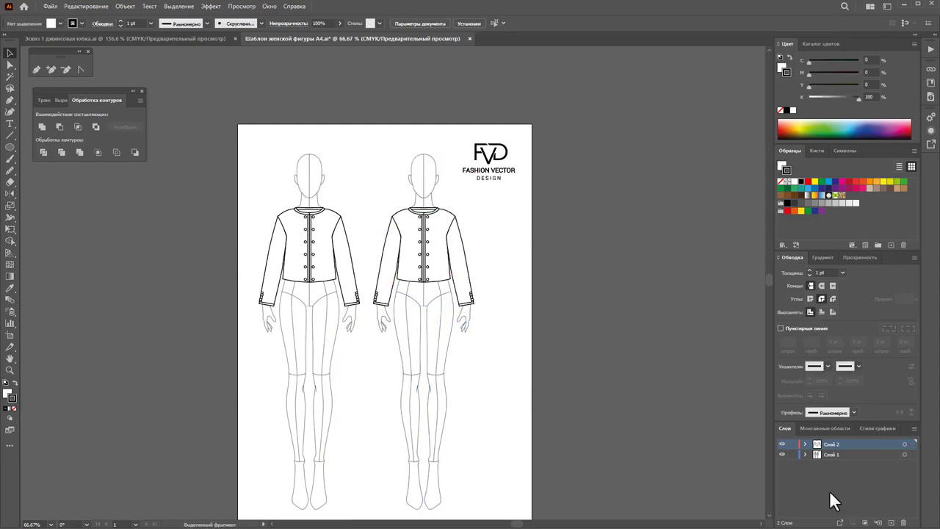
click(9, 369)
mouse_move(564, 308)
mouse_down()
mouse_move(412, 232)
mouse_move(470, 240)
mouse_up()
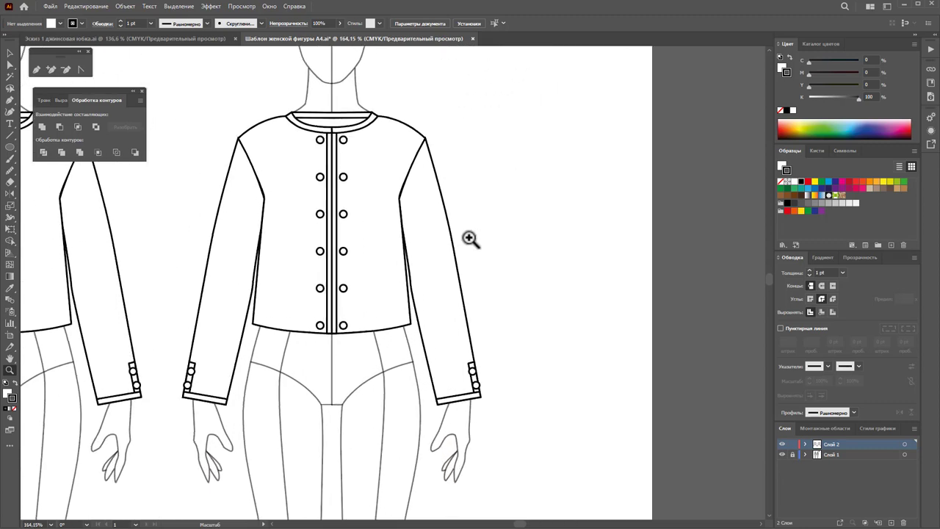
- Draw a long thin rectangle with no outline near the page's top right
click(14, 154)
click(49, 151)
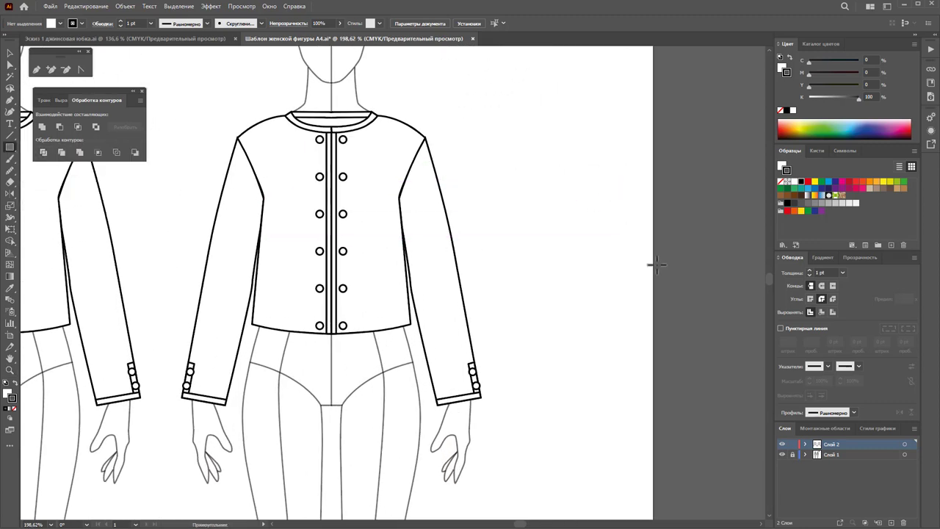
drag(504, 113, 608, 131)
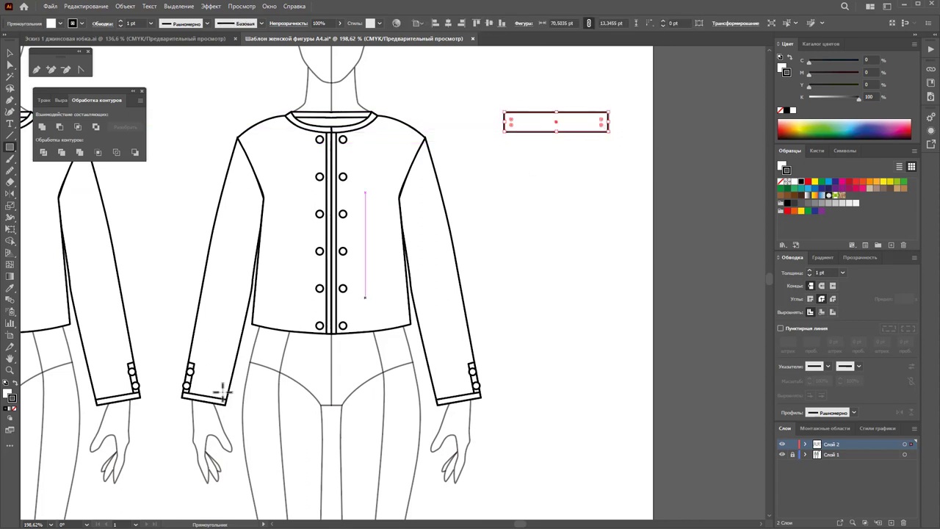
click(15, 410)
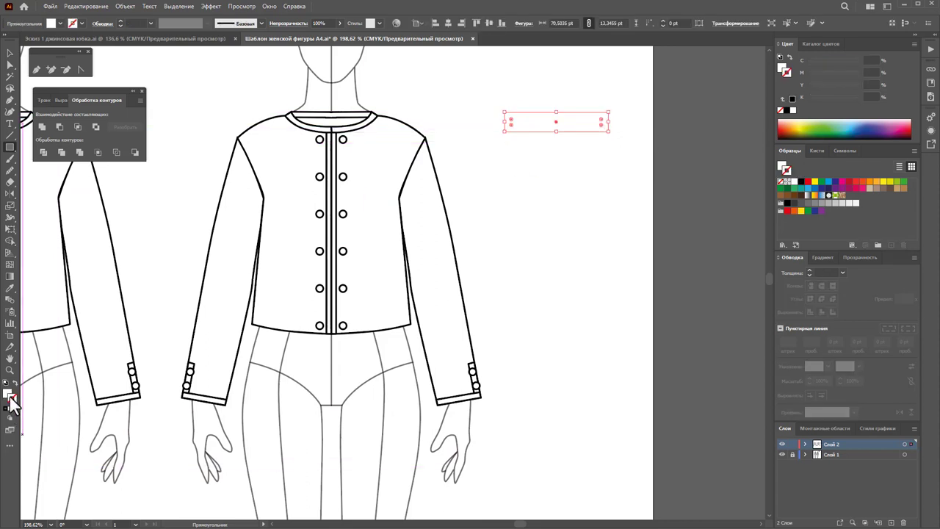
click(9, 394)
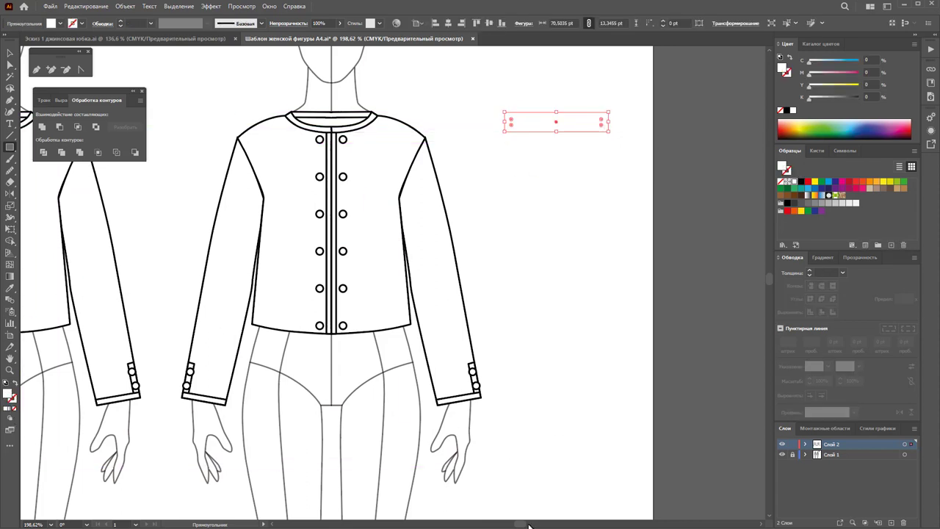
drag(529, 525, 530, 526)
- Move the rectangle beside the page and stack a black-filled copy directly beneath it
click(12, 54)
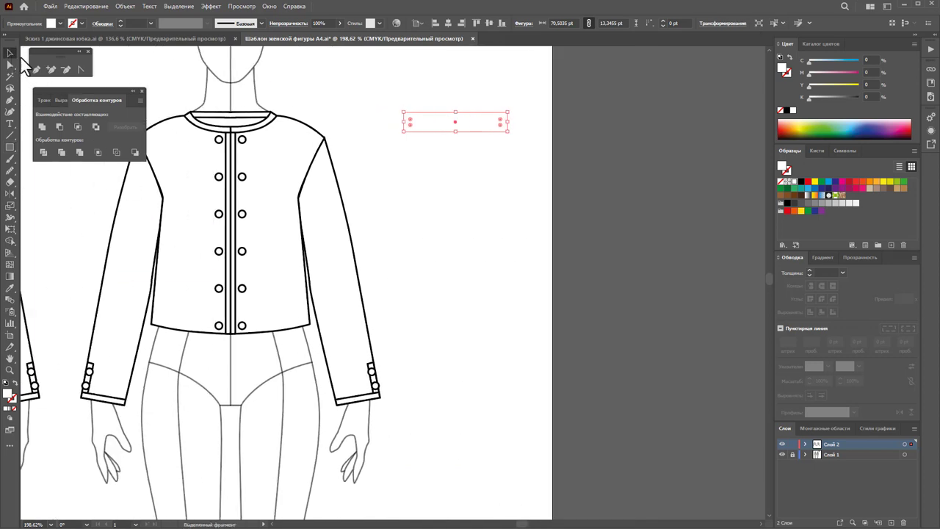
mouse_move(441, 127)
mouse_down()
mouse_move(612, 127)
mouse_move(625, 151)
mouse_move(635, 147)
mouse_up()
click(620, 141)
key(Up)
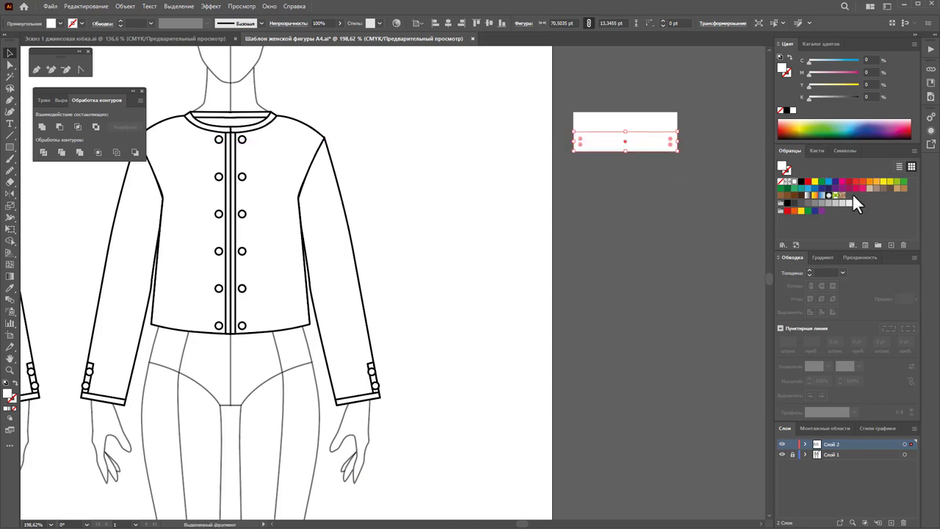
click(802, 184)
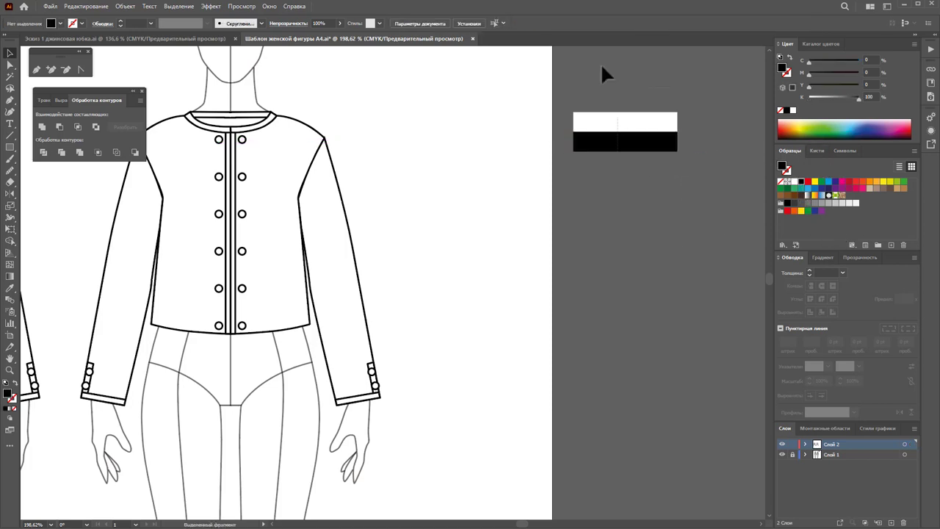
- Make the black rectangle taller and drag both rectangles into Swatches as a pattern
scroll(631, 220, up, 4)
scroll(654, 257, down, 2)
drag(678, 204, 849, 219)
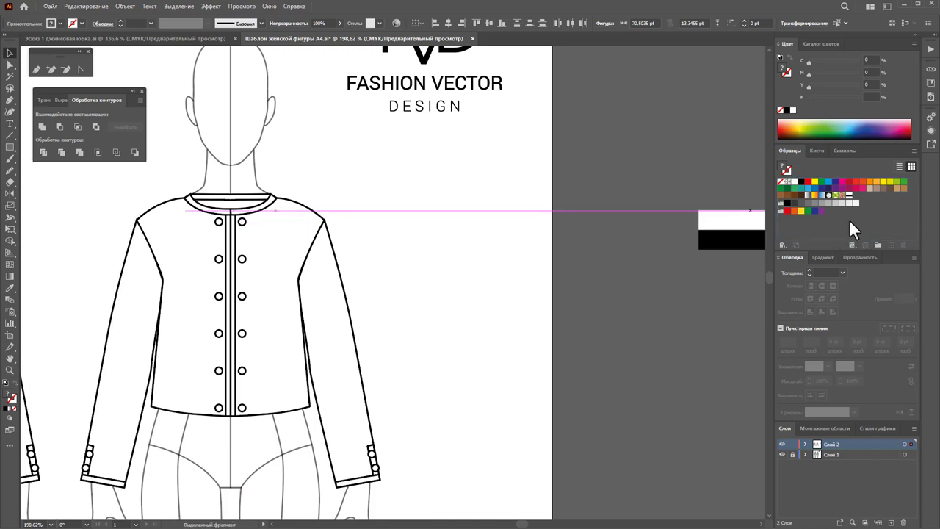
scroll(564, 283, down, 1)
click(669, 240)
click(623, 196)
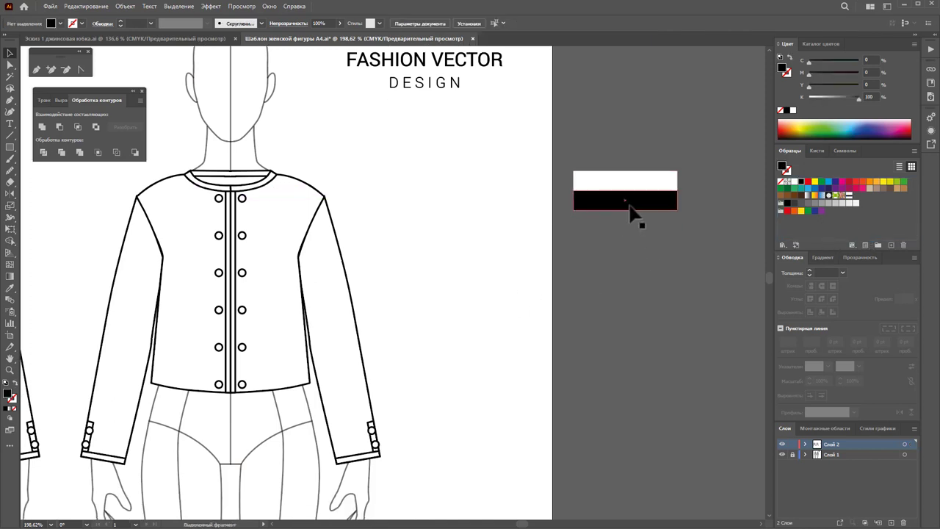
drag(625, 210, 636, 252)
click(643, 265)
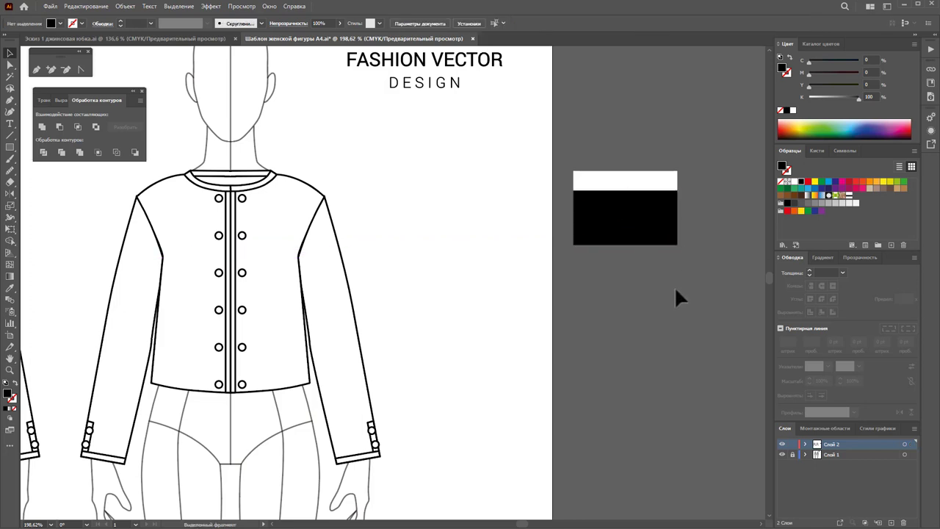
mouse_move(674, 285)
mouse_down()
mouse_move(613, 157)
mouse_move(863, 229)
mouse_move(726, 225)
mouse_up()
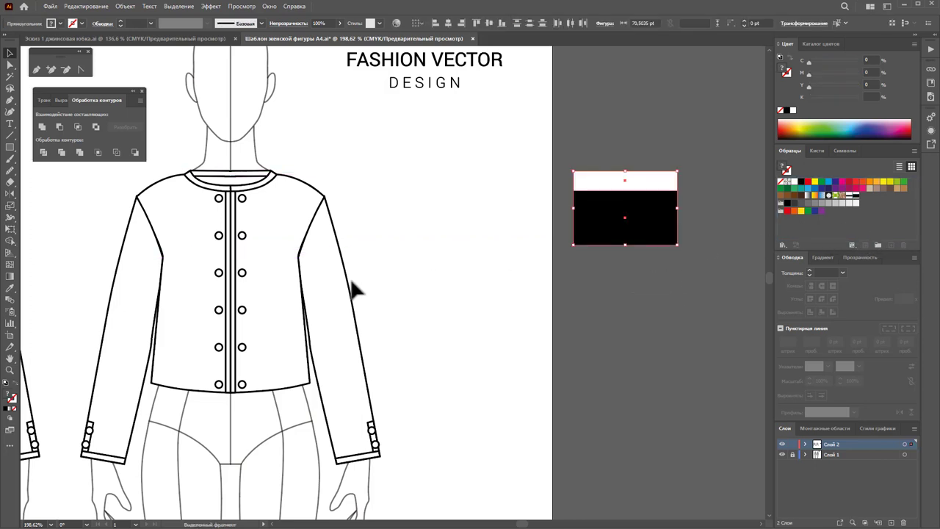
click(294, 237)
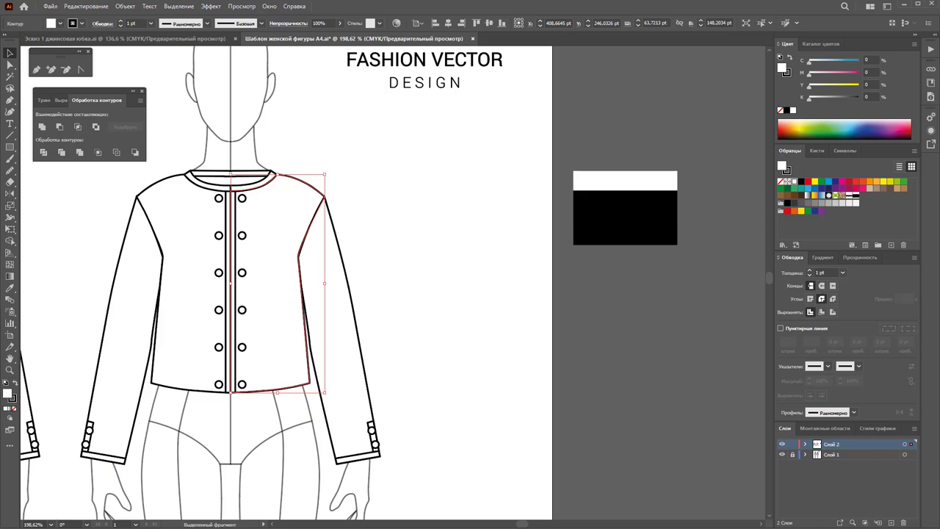
- Fill the right front panel with the stripe pattern, scaling only the pattern to 50%
click(850, 197)
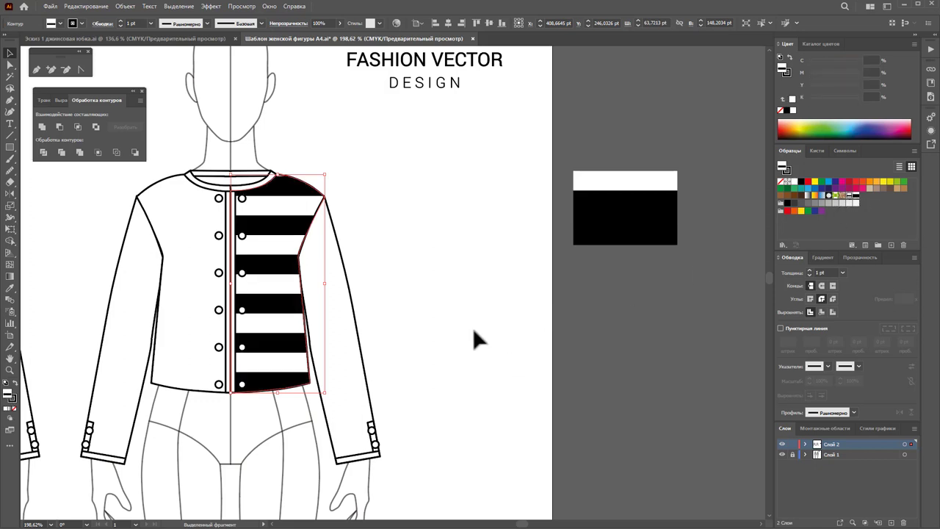
double_click(11, 208)
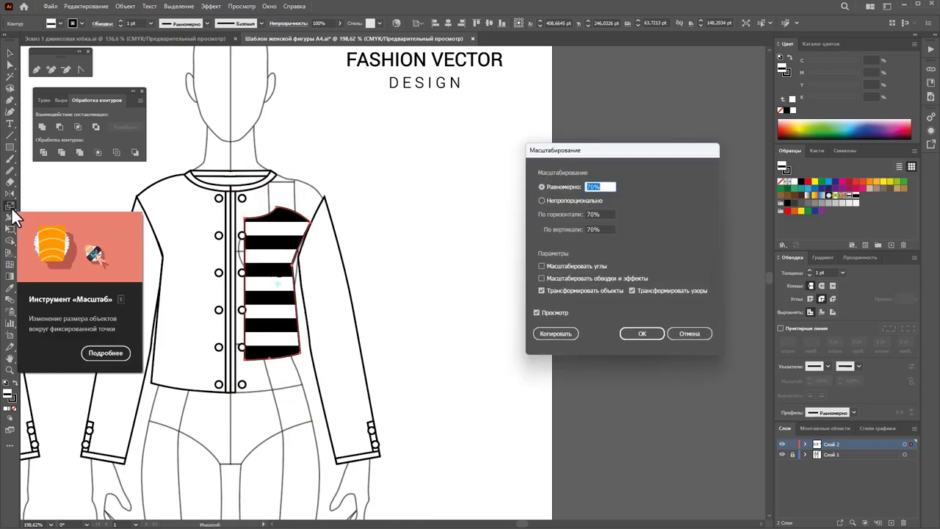
click(545, 291)
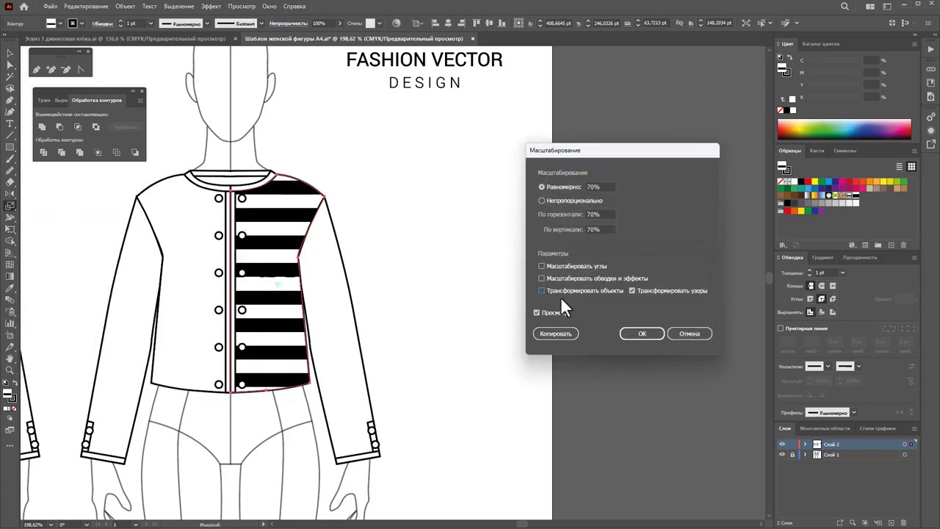
drag(604, 186, 578, 186)
text(50)
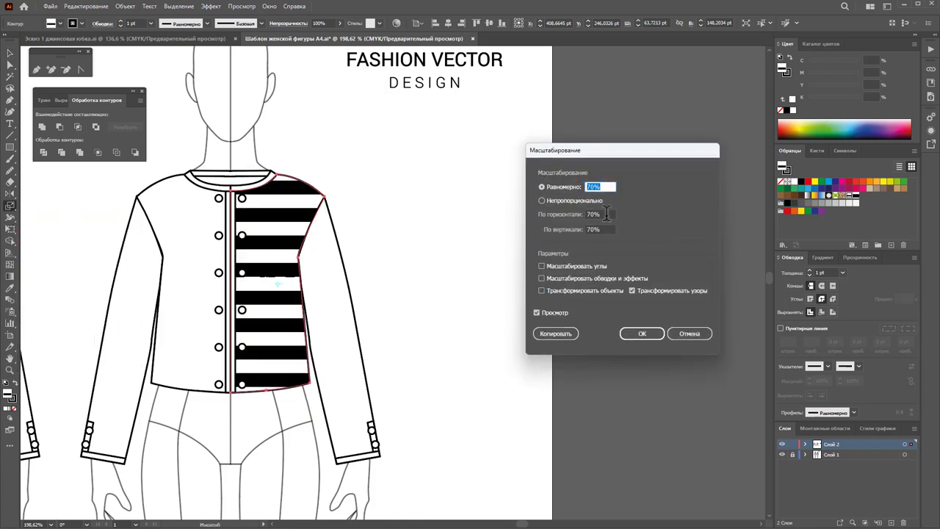
click(647, 334)
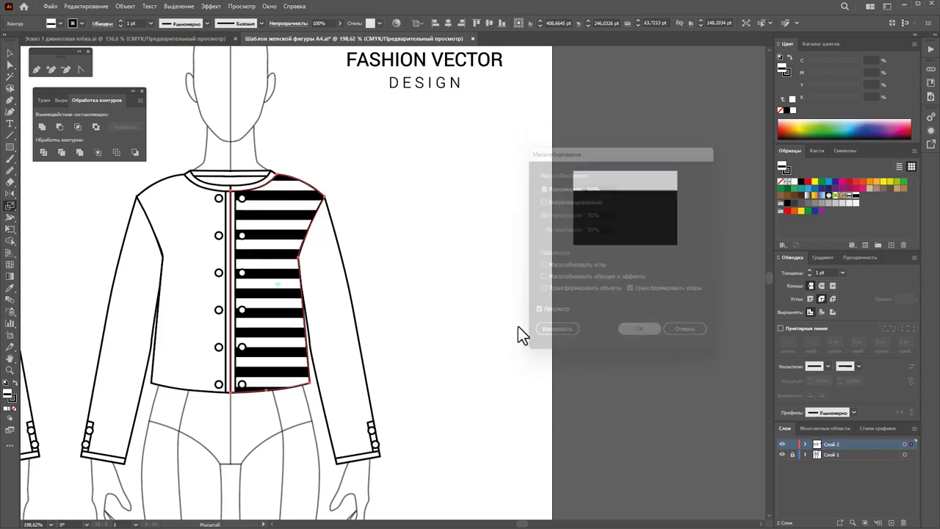
- Fill the left front panel with the stripe pattern and shrink the pattern to 50%
click(11, 53)
click(232, 244)
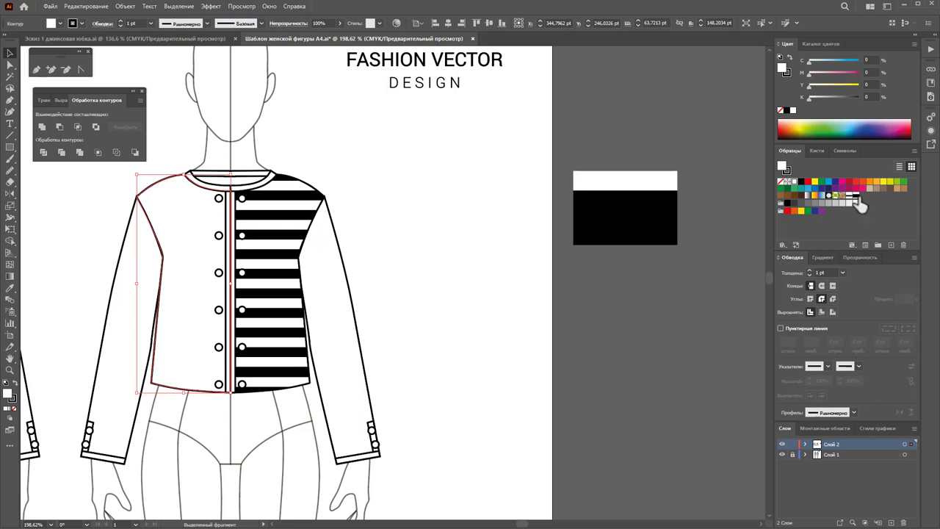
click(853, 197)
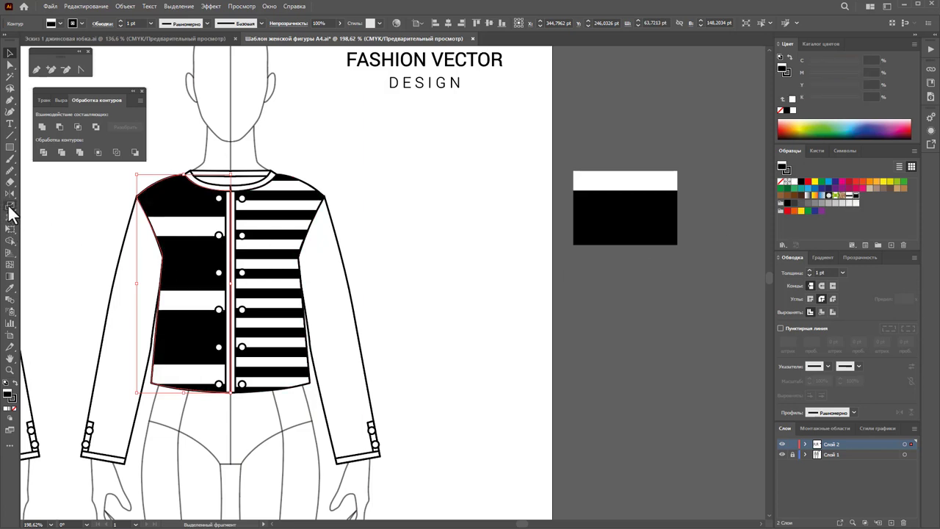
double_click(11, 207)
click(641, 334)
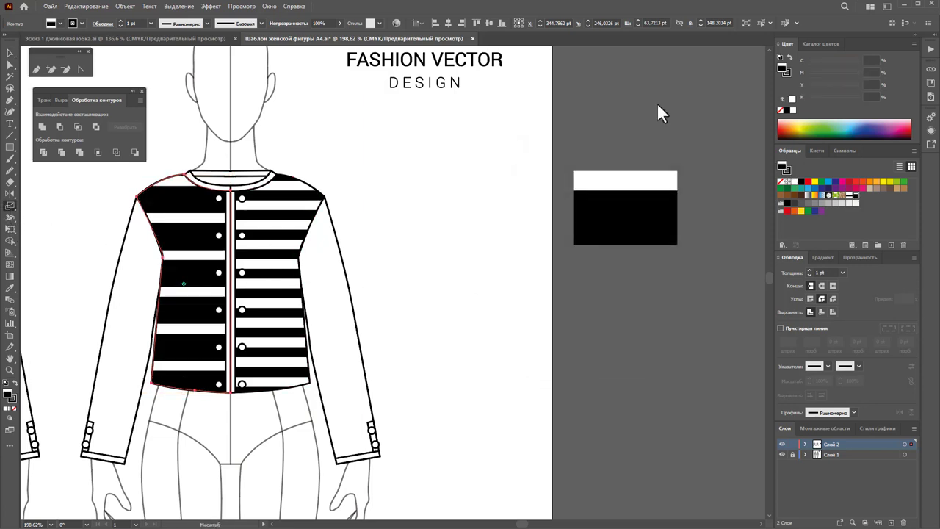
- Match the left panel's stripes to the right panel with the Eyedropper, then zoom out
click(10, 52)
click(10, 287)
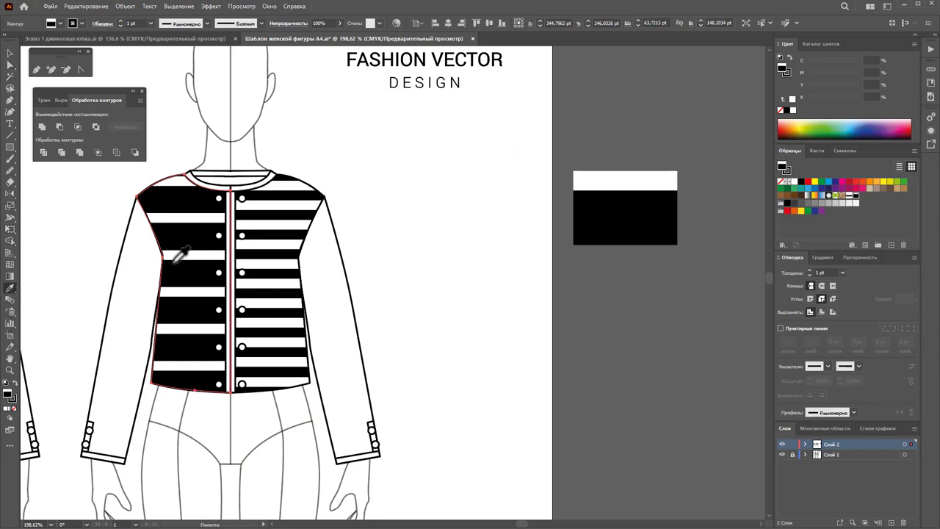
click(279, 255)
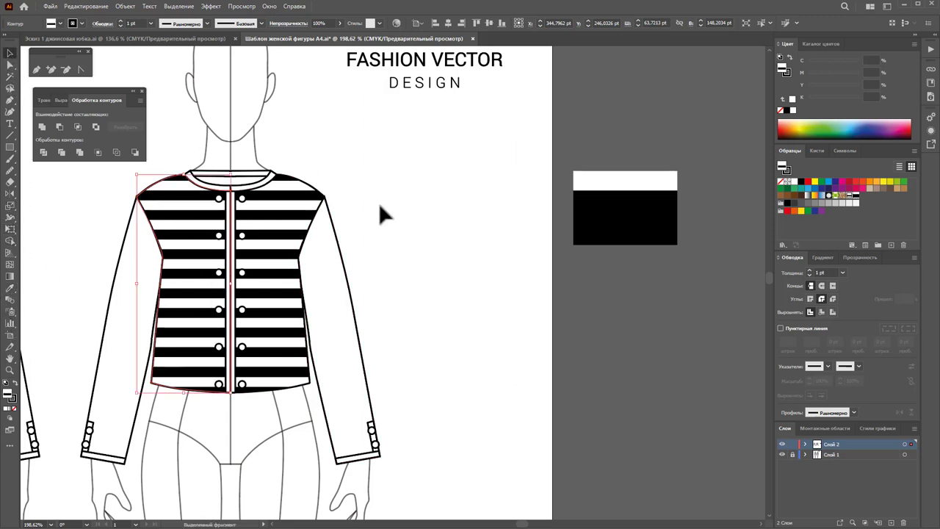
key(ctrl+shift+a)
key(z)
key(ctrl+minus)
key(ctrl+minus)
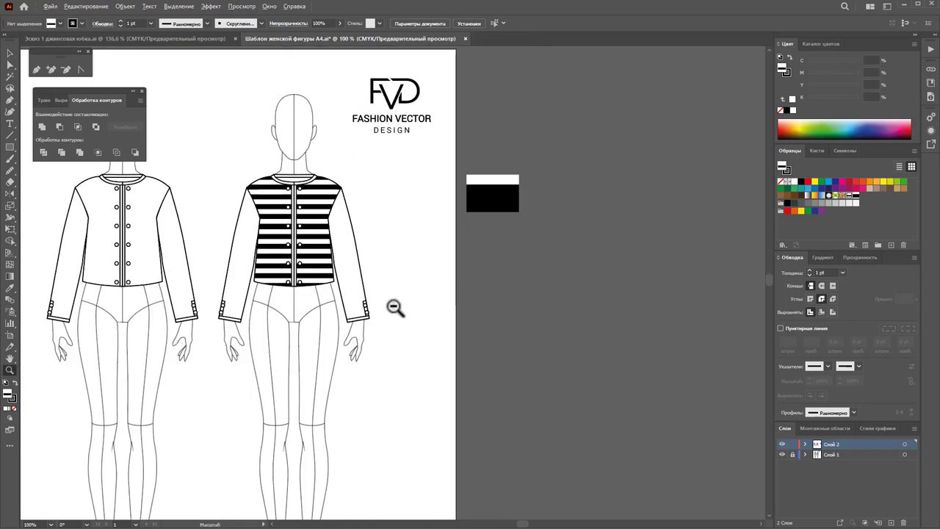
key(ctrl+minus)
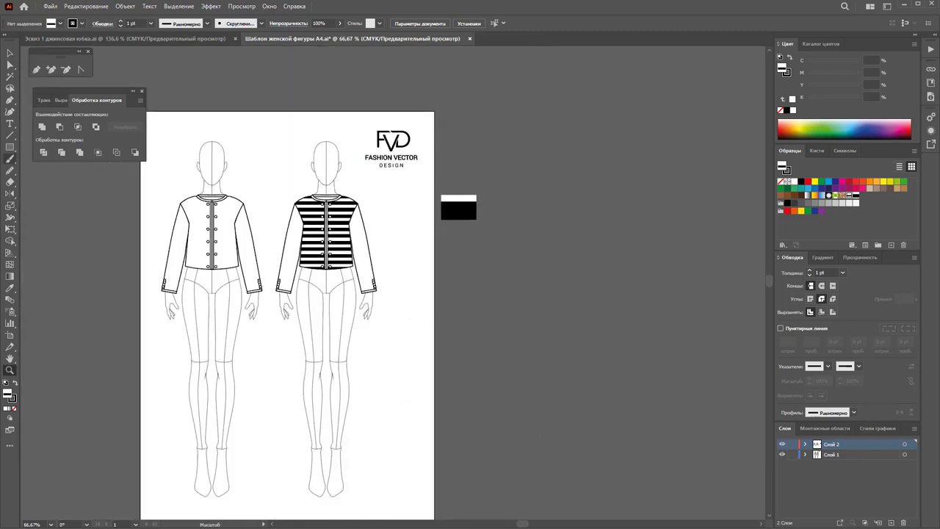
- Delete the leftover stripe rectangles and the FVD logo
click(8, 54)
click(458, 209)
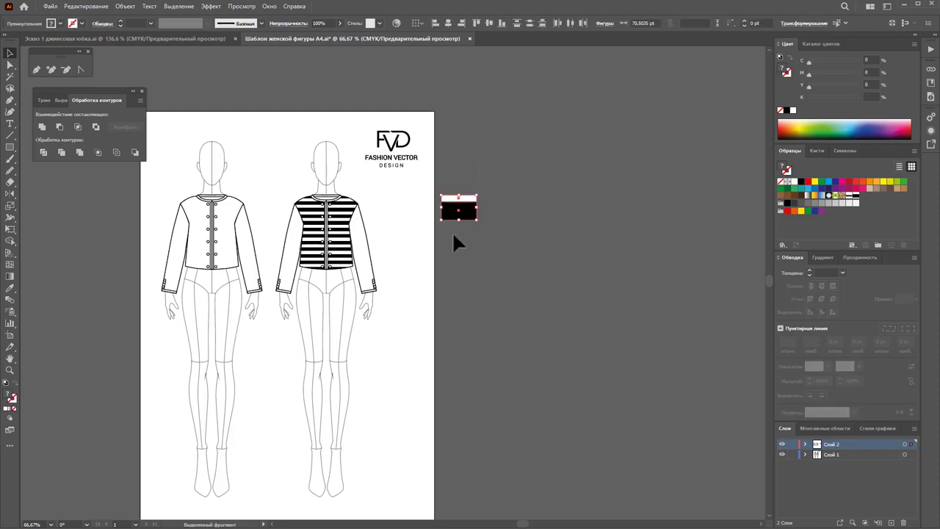
key(Delete)
click(381, 166)
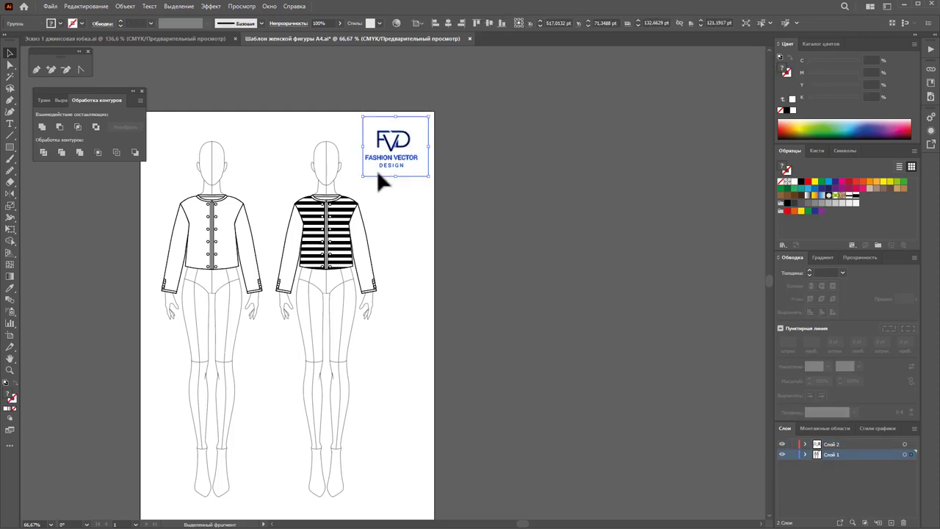
key(Delete)
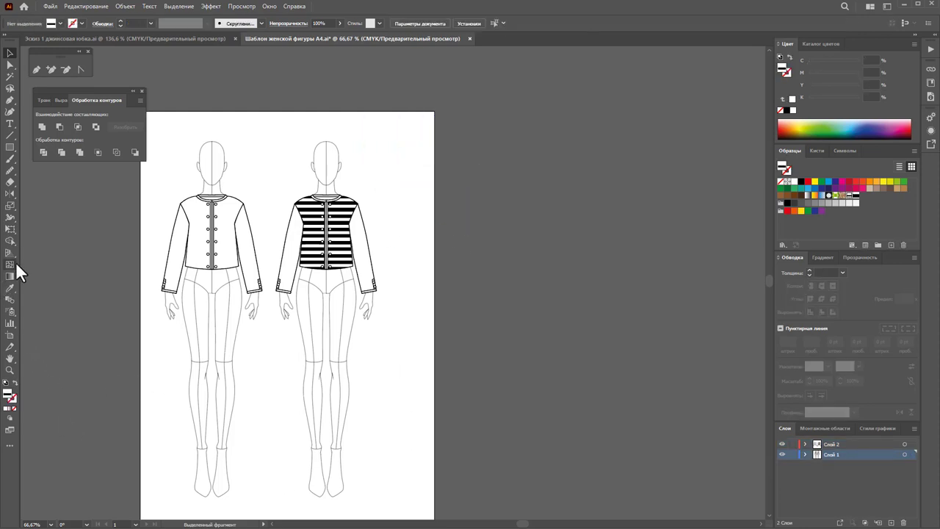
- Widen the artboard to the right with the Artboard tool
click(10, 335)
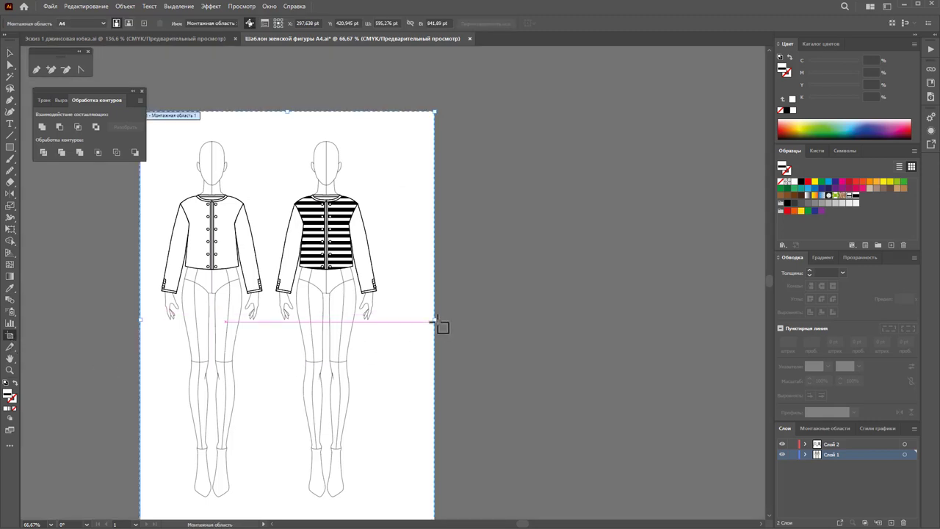
drag(435, 325, 521, 328)
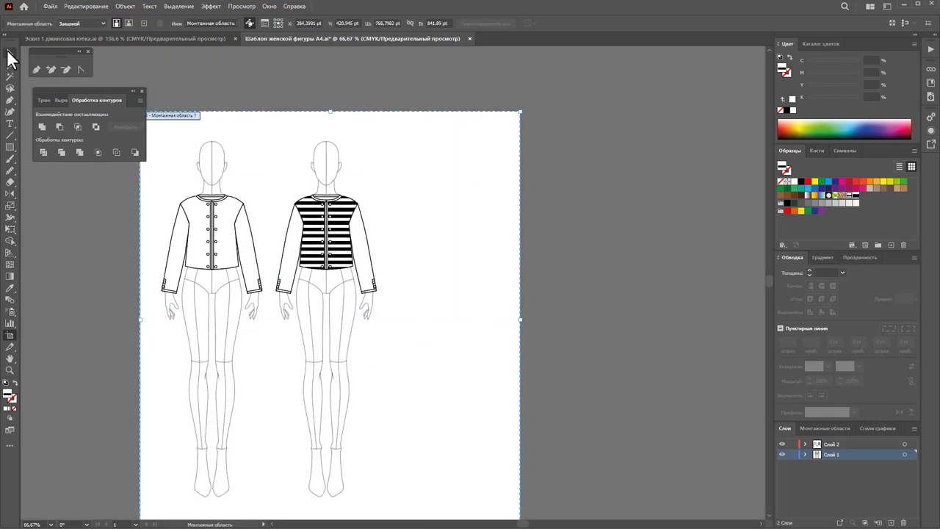
click(9, 53)
- Place a copy of the striped-jacket figure to the right of the original
drag(411, 508, 273, 114)
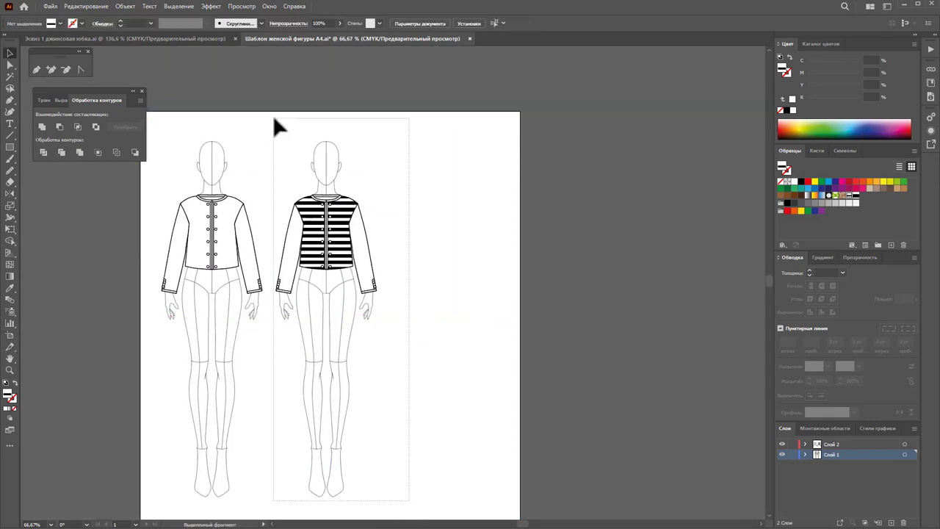
drag(335, 242, 443, 246)
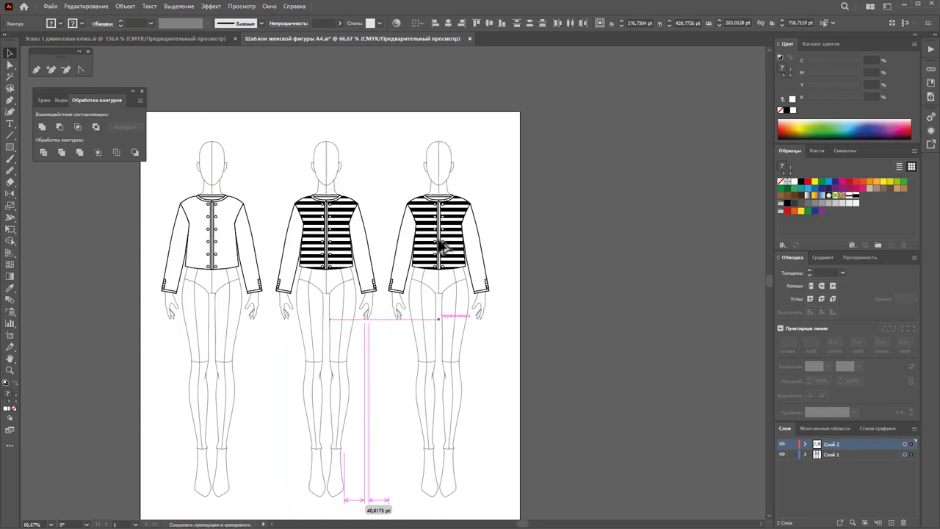
click(244, 383)
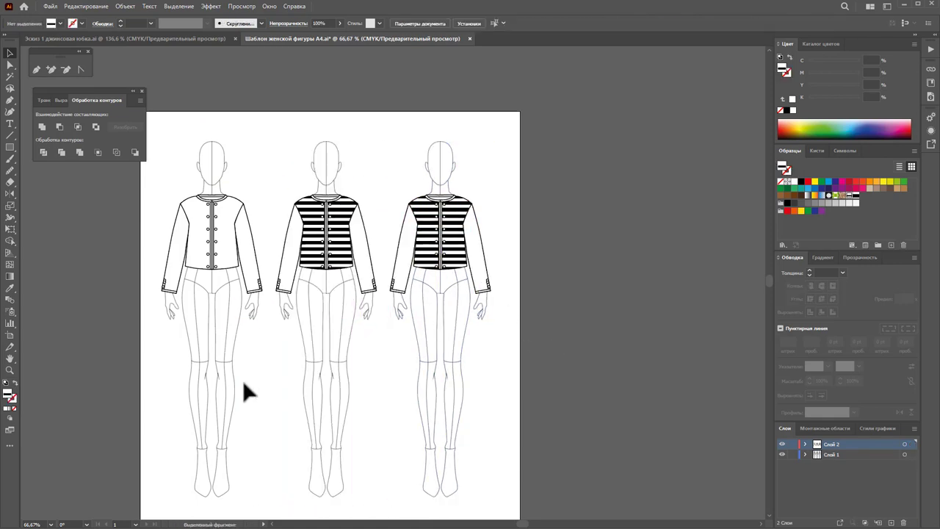
click(10, 369)
- Stripe the middle jacket's right sleeve, matching the body pattern with the Eyedropper
drag(321, 199, 450, 224)
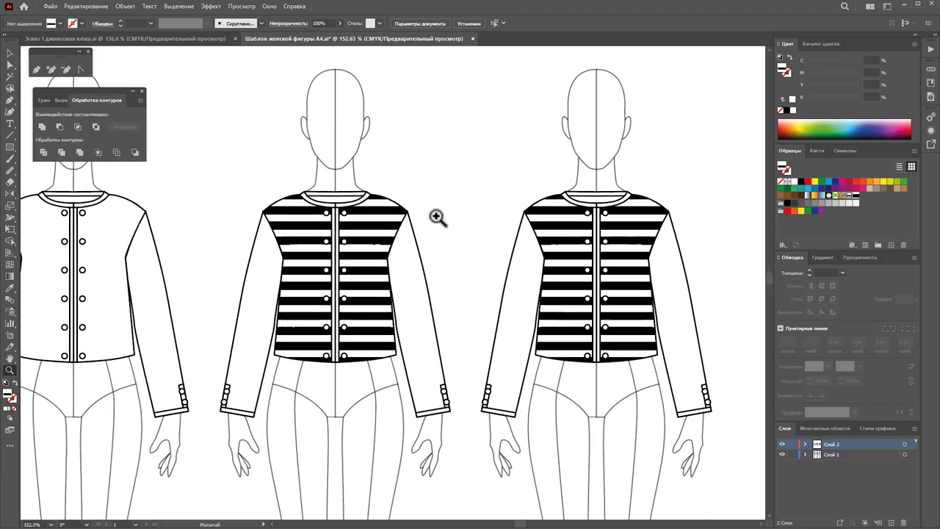
scroll(450, 224, down, 1)
click(787, 454)
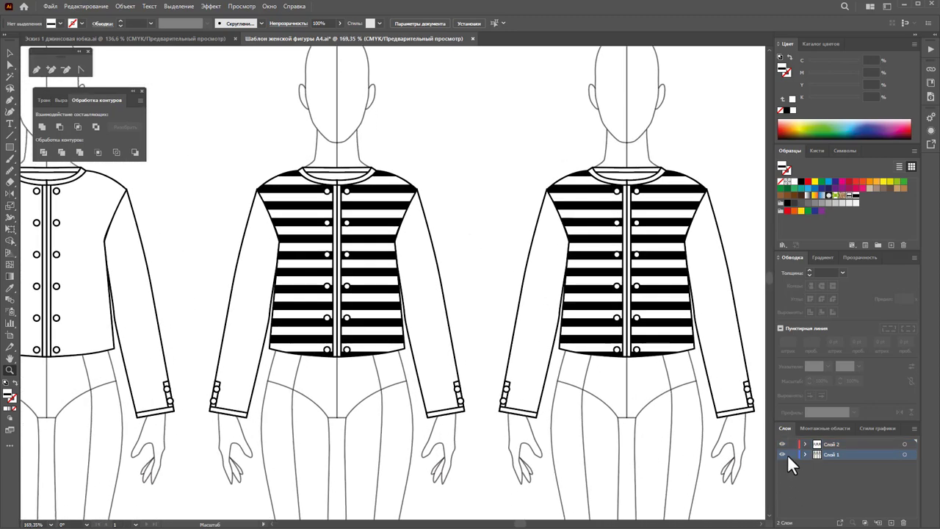
click(9, 53)
click(429, 252)
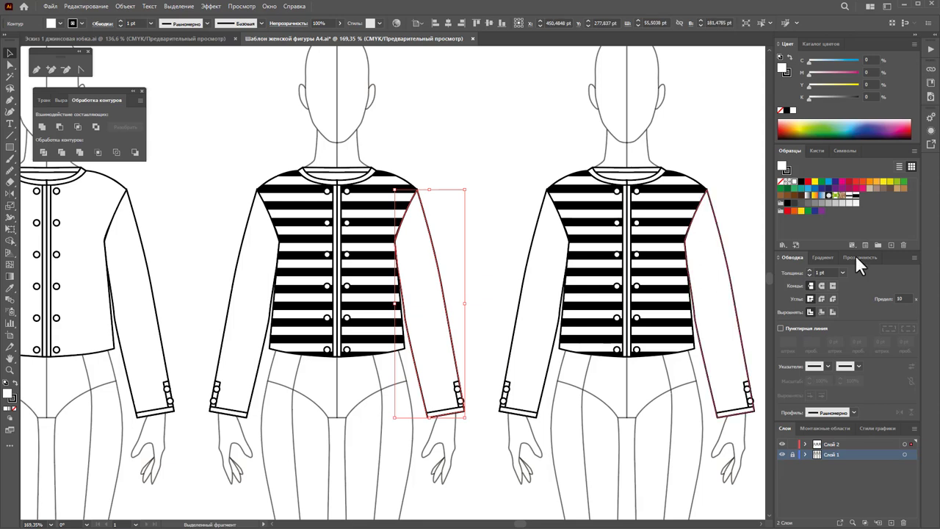
click(849, 196)
click(10, 288)
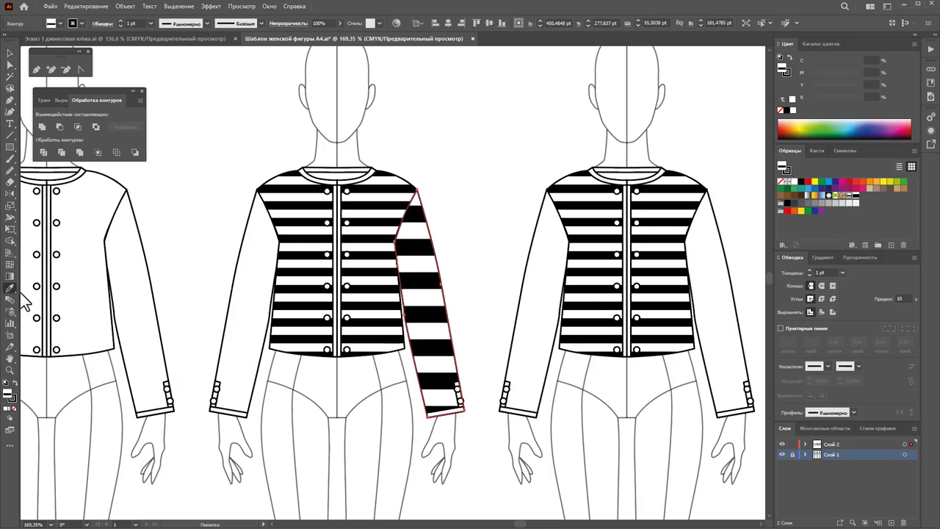
click(377, 262)
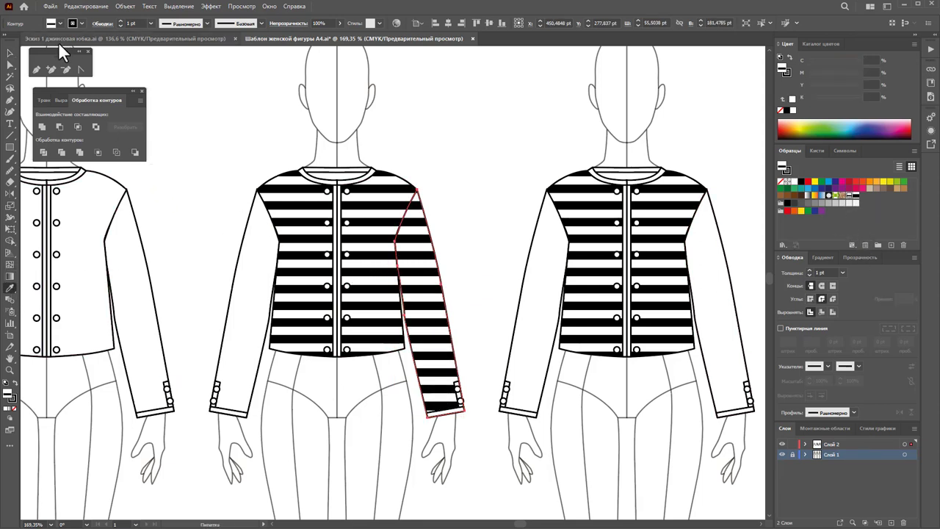
click(10, 53)
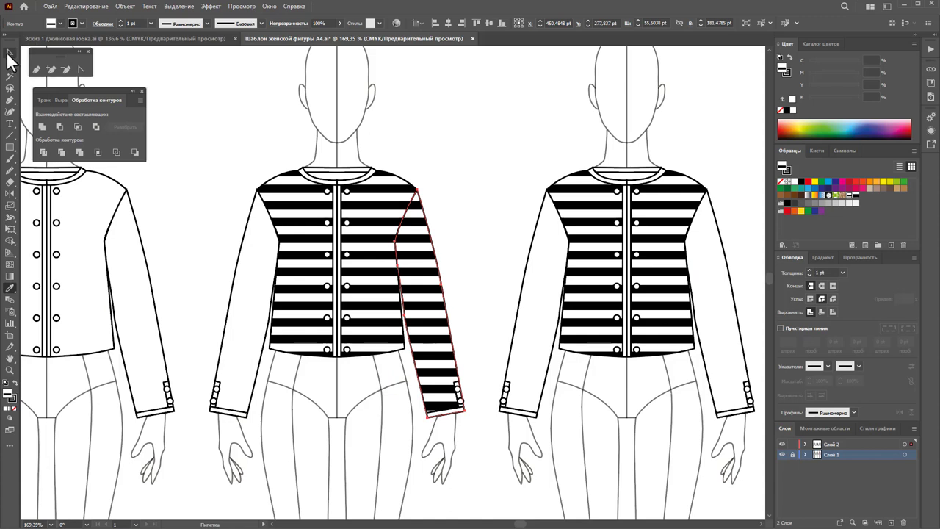
- Copy the body's horizontal stripes onto the middle jacket's left sleeve with the Eyedropper
click(235, 294)
click(10, 288)
click(311, 277)
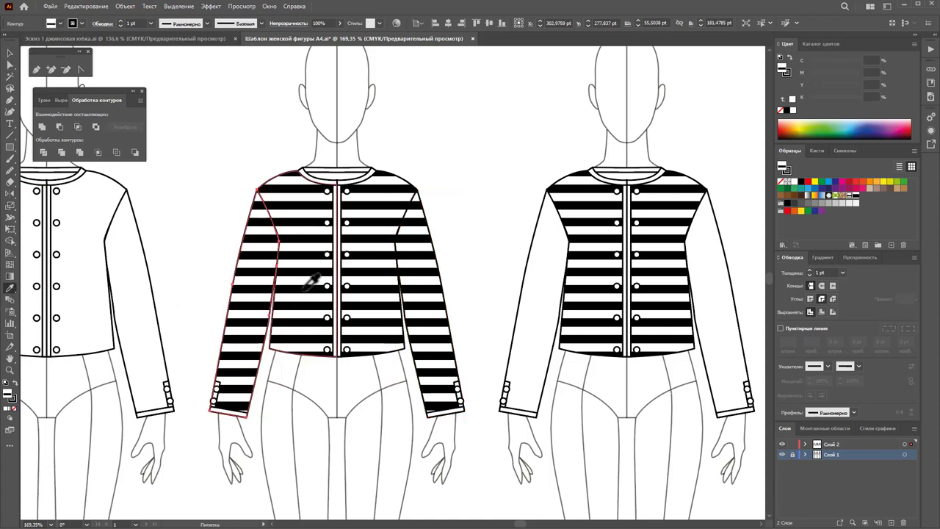
click(10, 53)
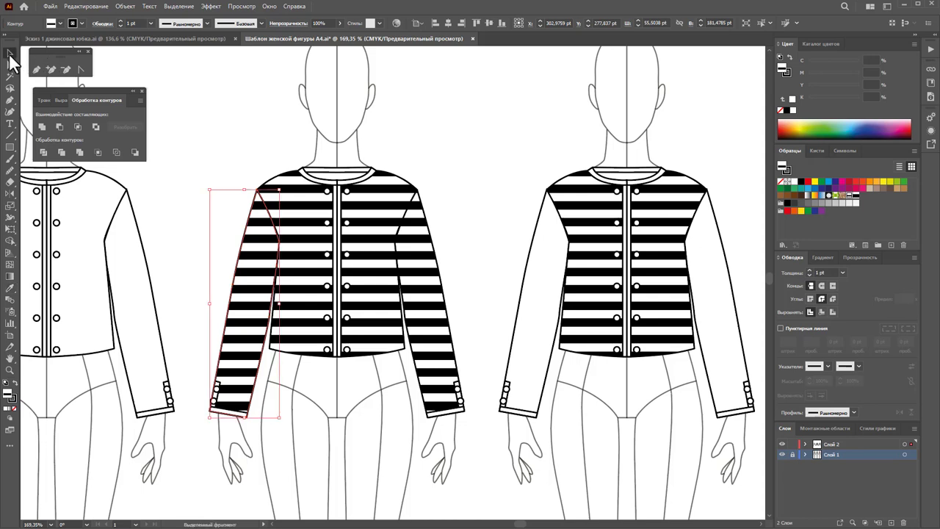
click(445, 164)
click(29, 233)
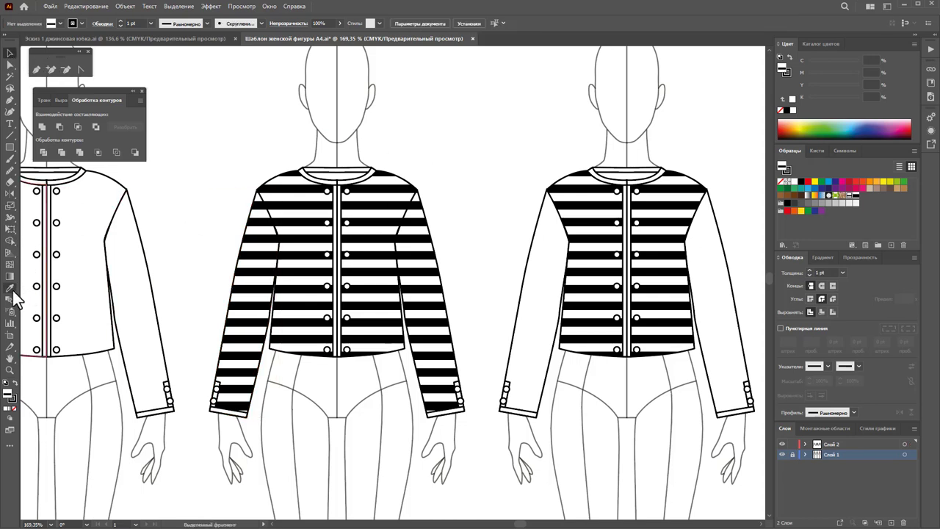
- Select the middle jacket's right sleeve with the Direct Selection tool
click(10, 64)
click(431, 300)
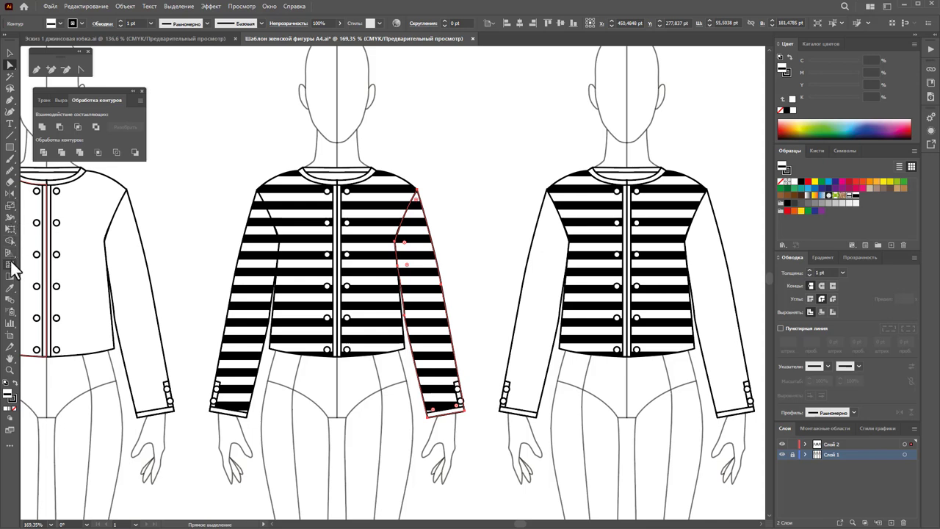
click(10, 208)
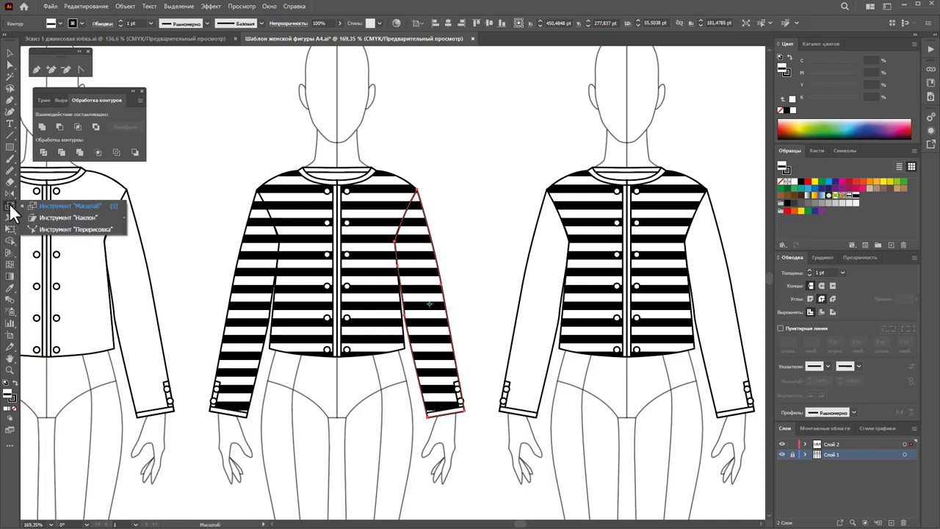
- Rotate only the right sleeve's stripe pattern, leaving the sleeve shape unchanged
click(13, 195)
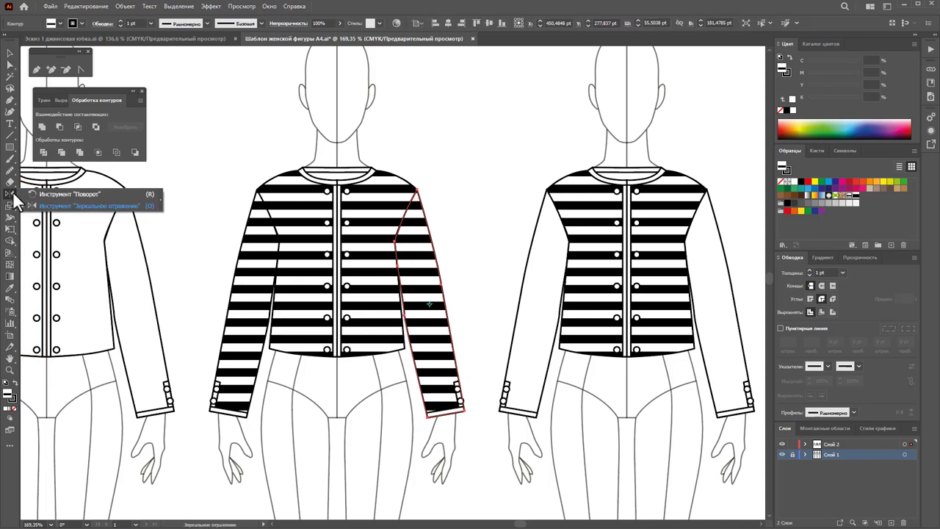
click(70, 194)
double_click(11, 194)
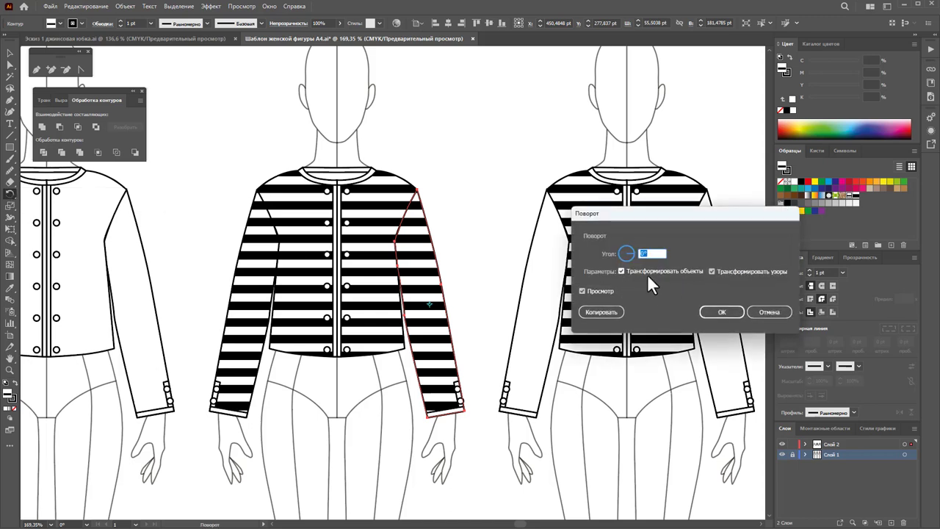
key(Down)
key(Down)
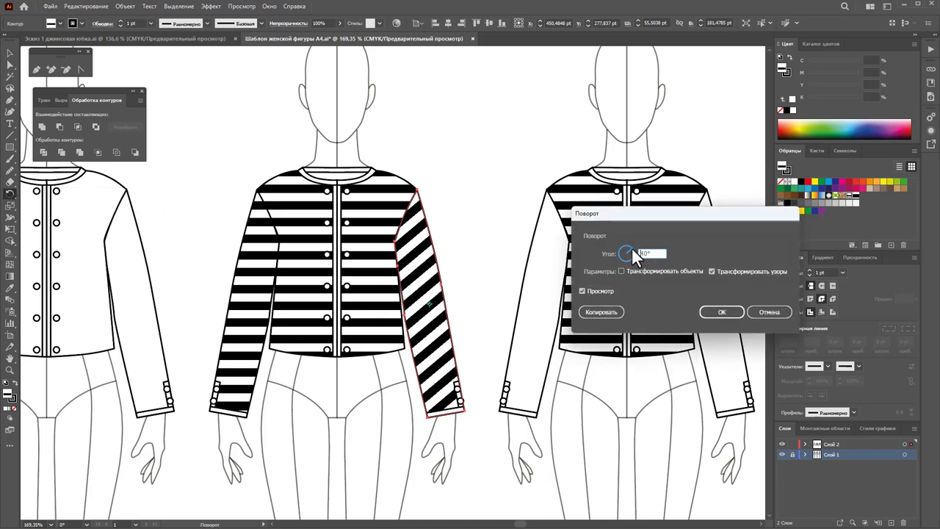
key(Down)
key(Down)
key(Down)
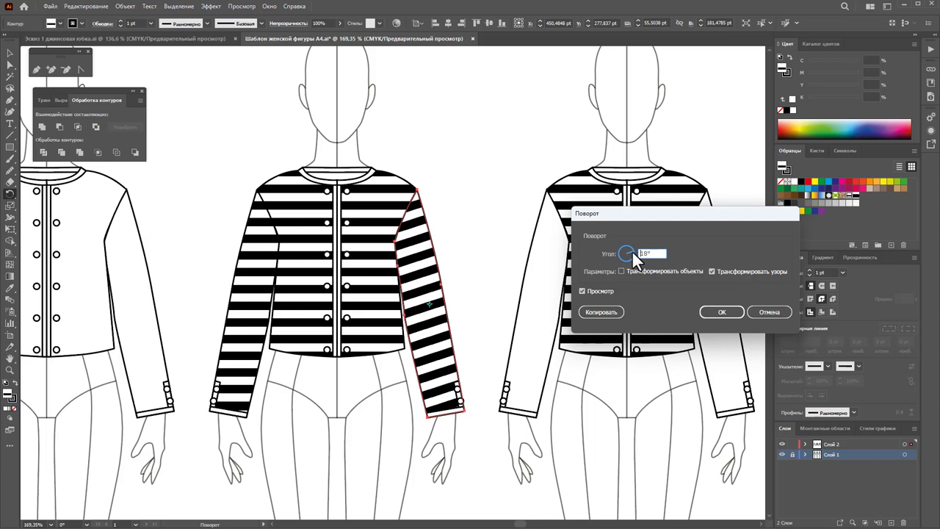
key(Down)
key(Down)
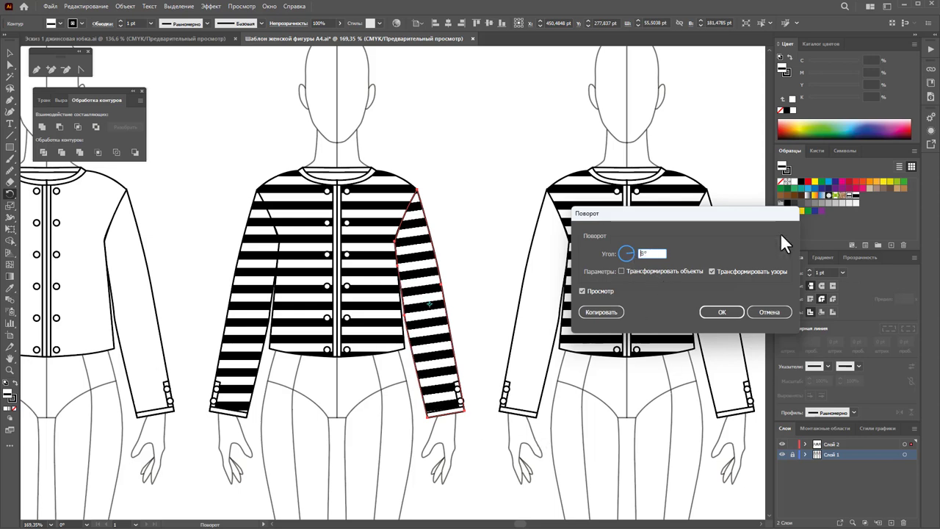
click(632, 250)
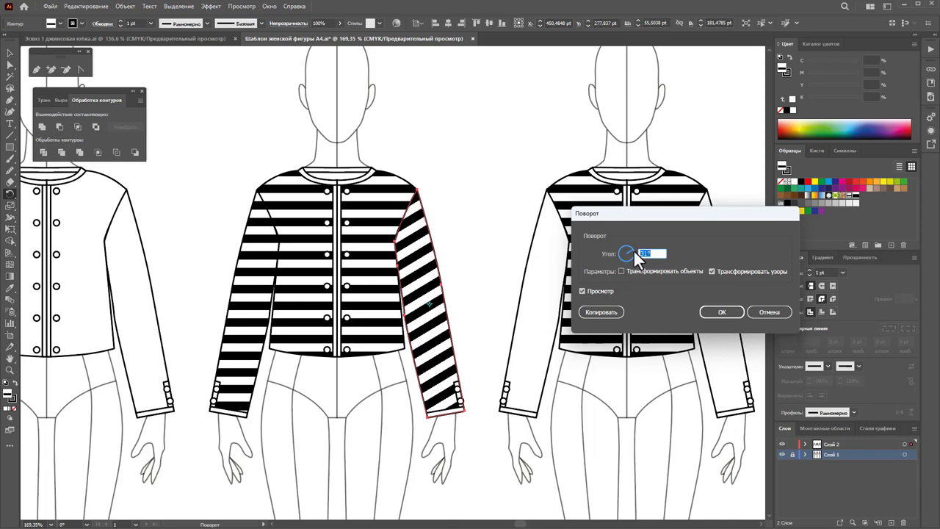
text(0)
click(633, 251)
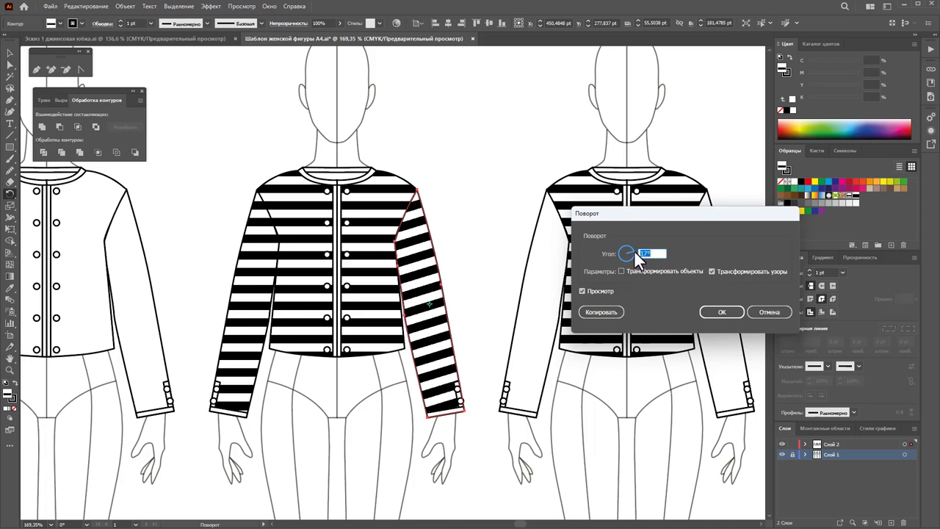
click(634, 249)
text(9)
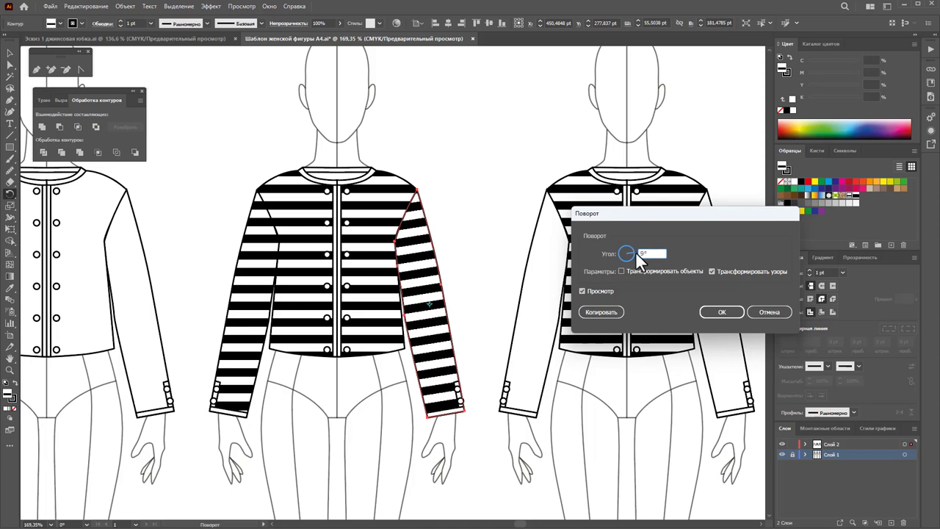
click(721, 311)
click(10, 53)
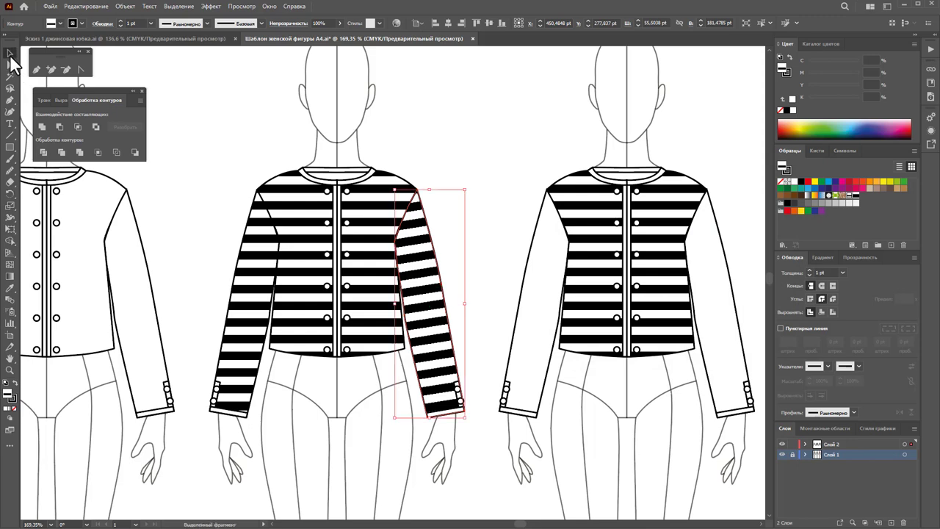
click(449, 156)
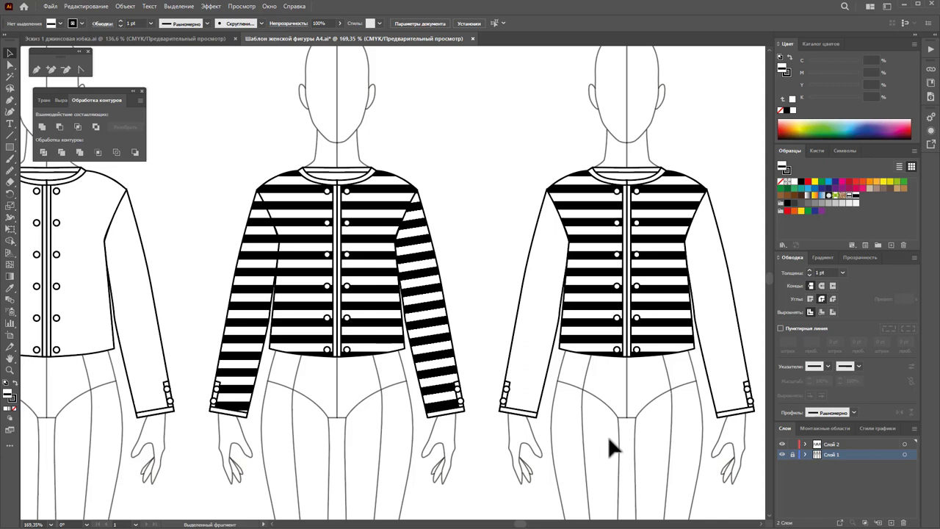
- Rotate the left sleeve's stripe pattern to 350°, angled opposite the right sleeve
click(240, 382)
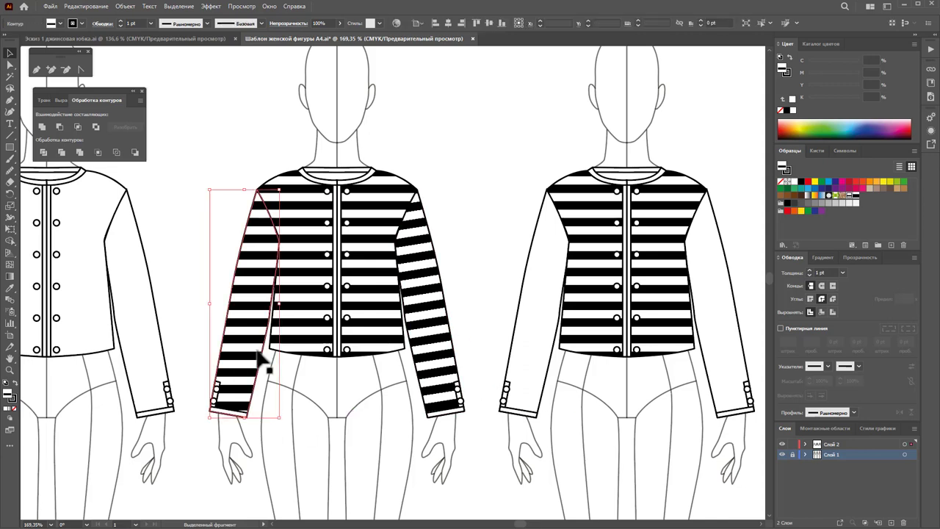
double_click(11, 192)
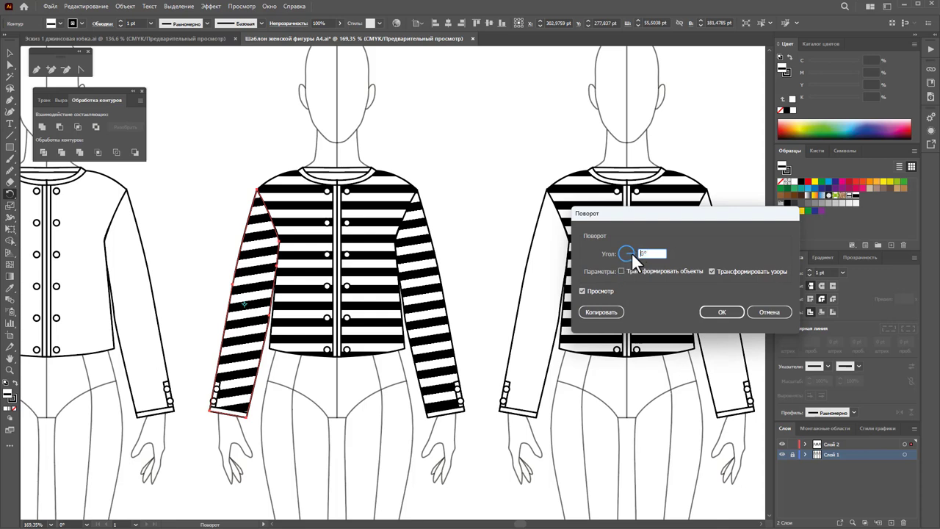
drag(631, 253, 635, 255)
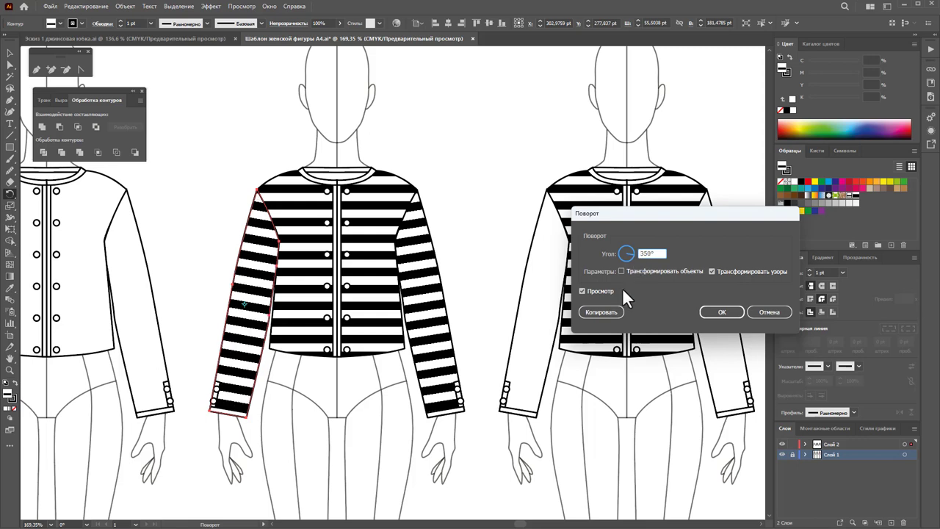
click(735, 314)
click(9, 53)
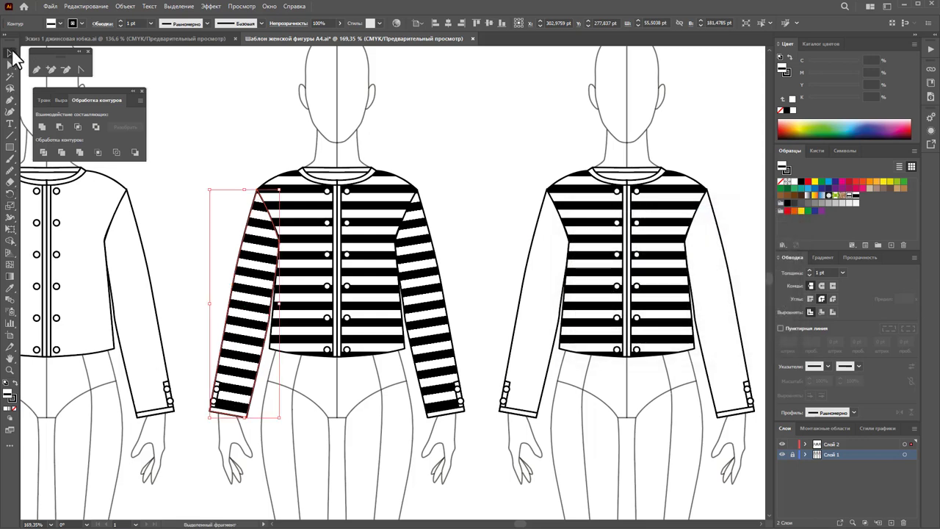
click(220, 395)
shift+click(228, 403)
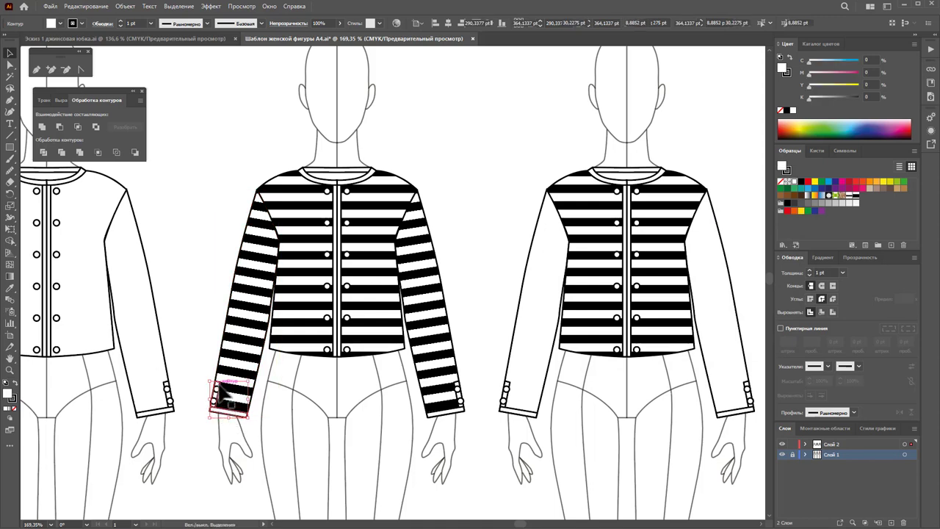
- Fill both cuffs, the centre front placket and the neckband with solid black
shift+click(439, 413)
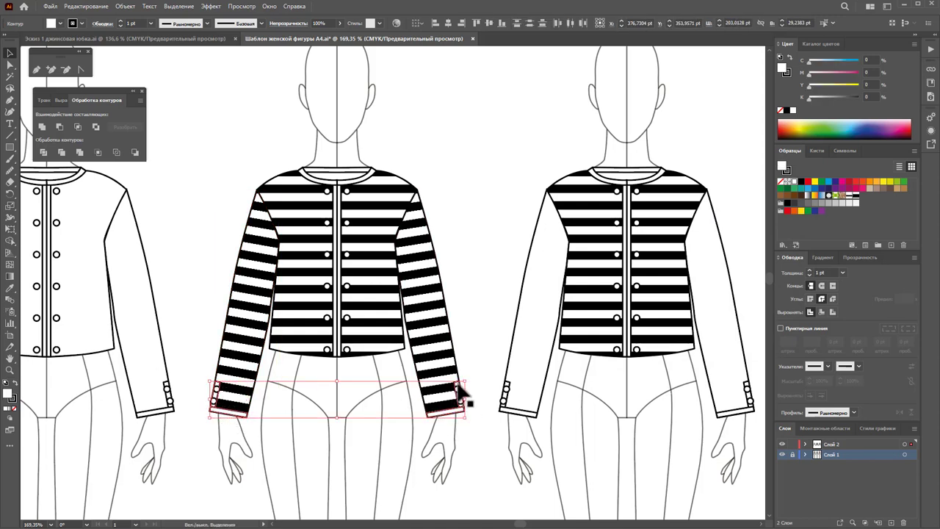
shift+click(338, 346)
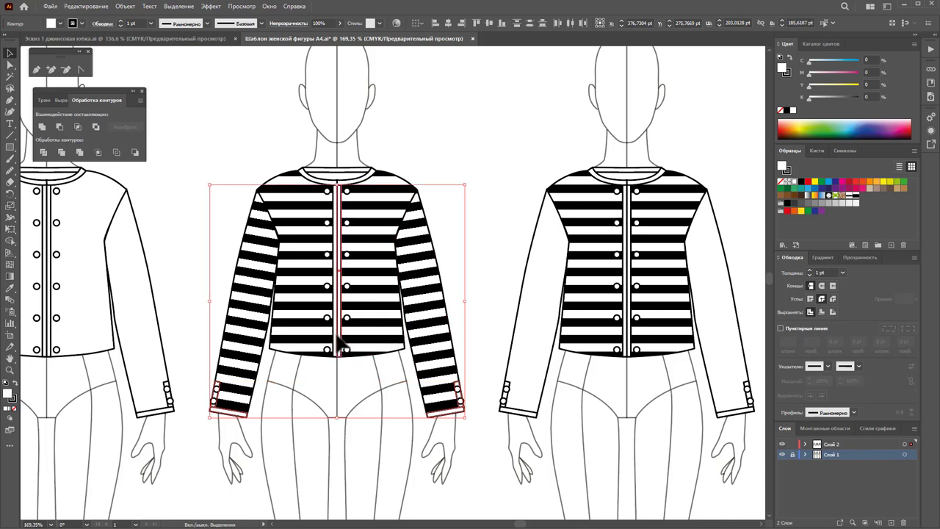
shift+click(358, 177)
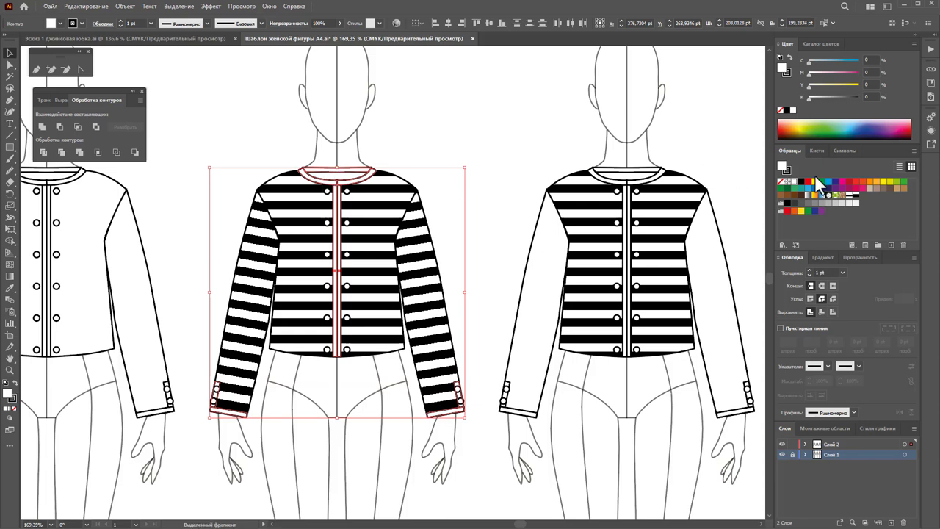
click(794, 181)
click(496, 137)
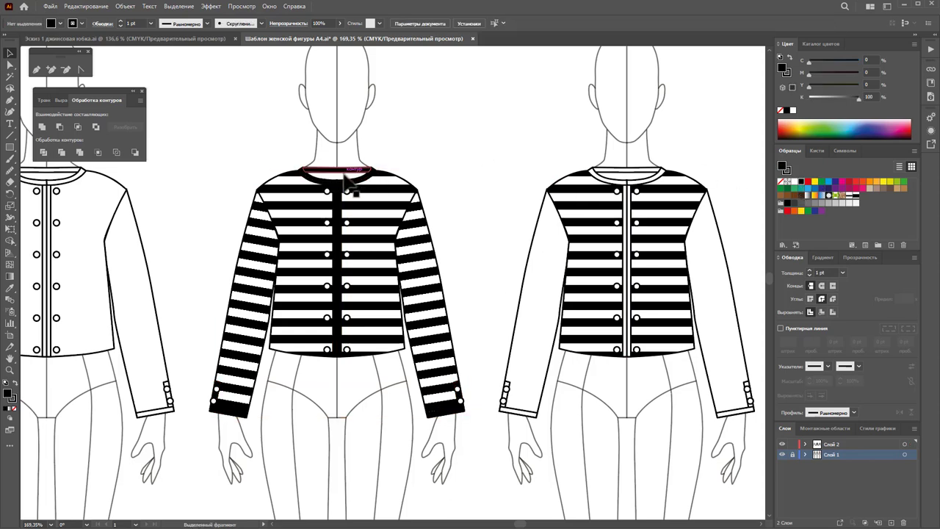
- Restyle the neckband with the Eyedropper and lower its opacity
click(371, 175)
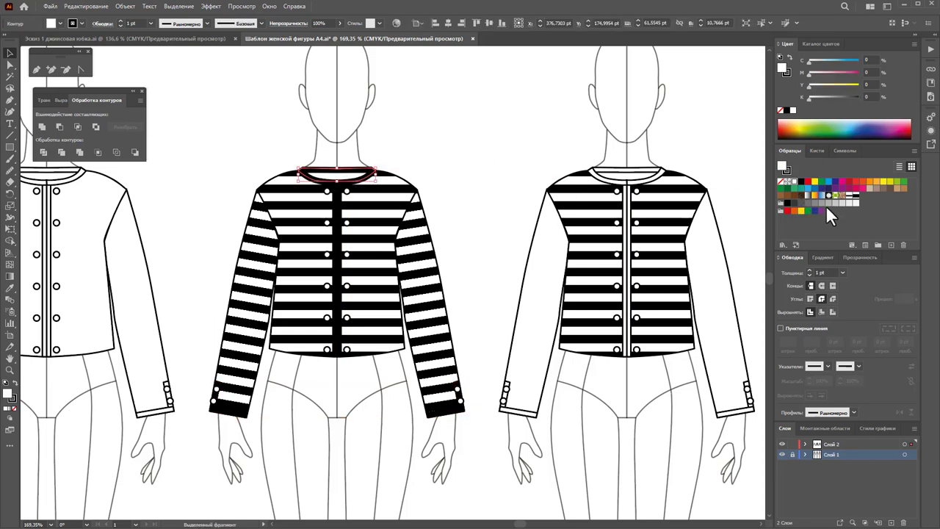
click(9, 288)
click(377, 246)
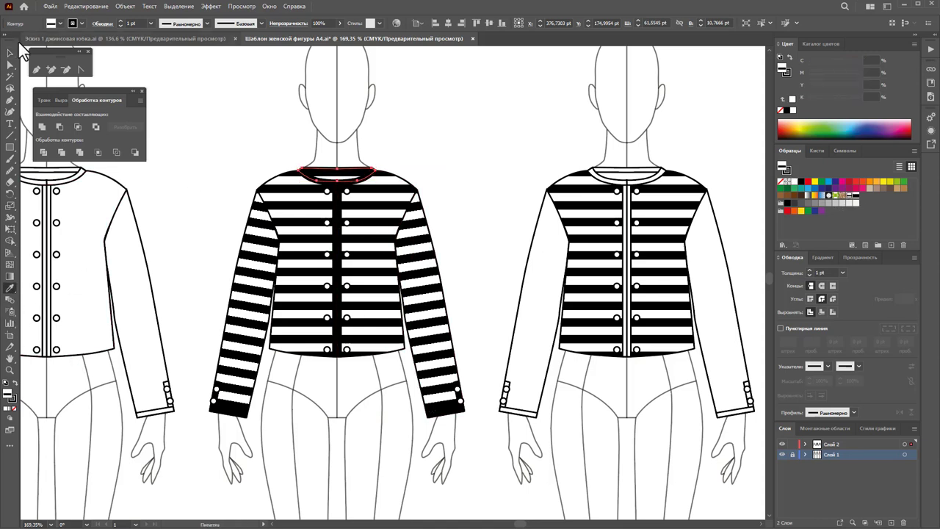
click(10, 53)
click(340, 23)
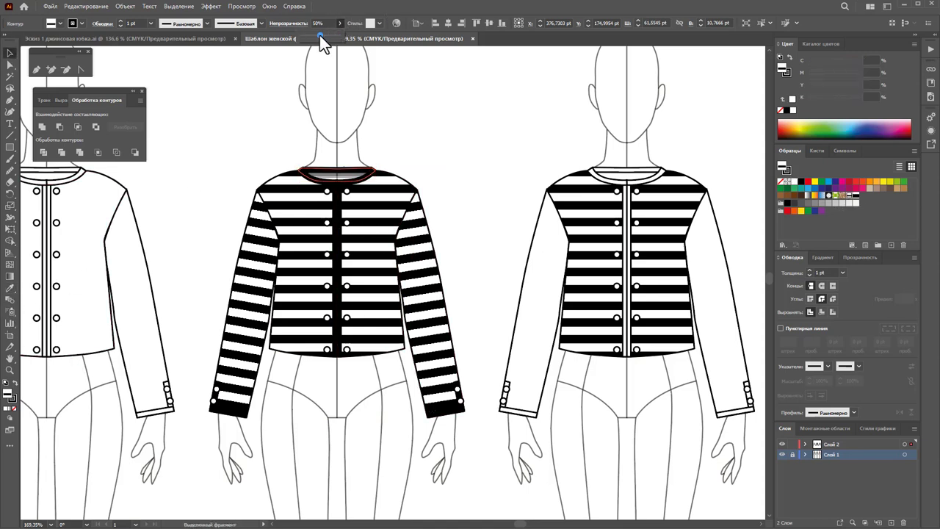
drag(319, 35, 323, 35)
click(415, 113)
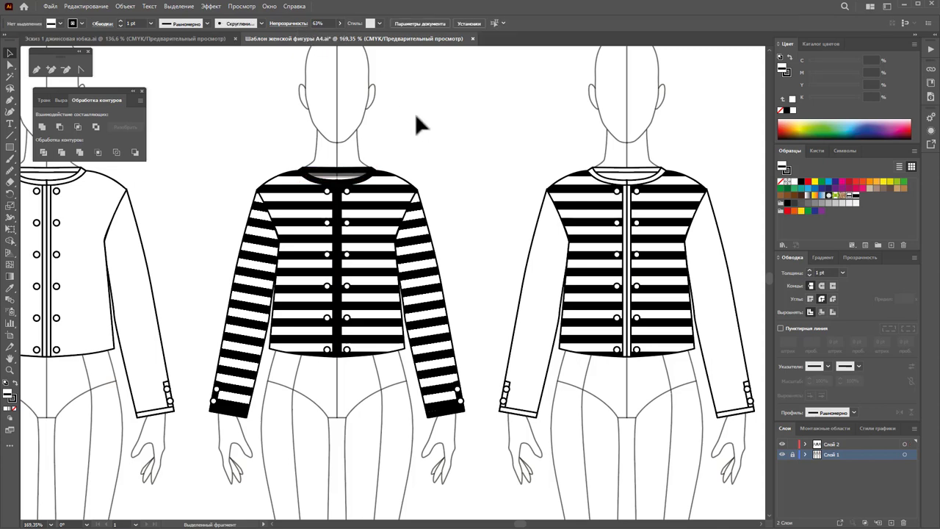
drag(340, 277, 340, 273)
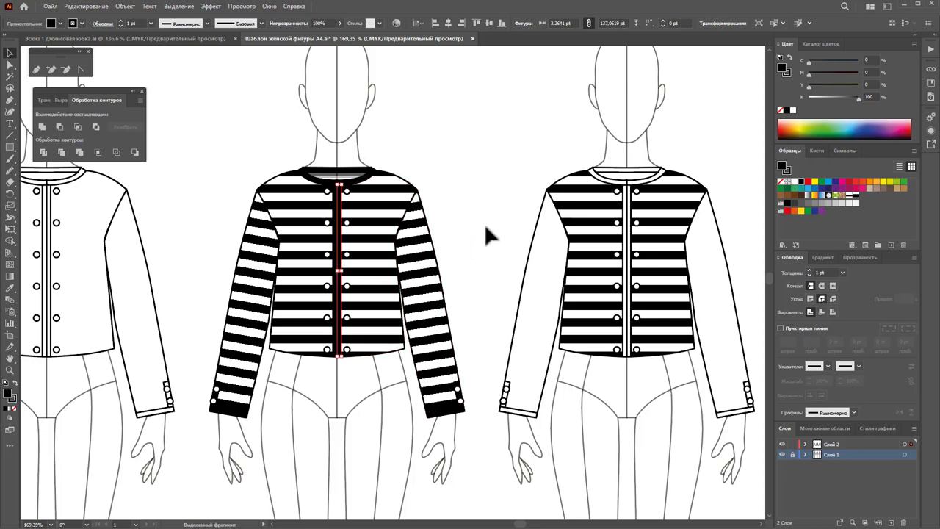
- Select the middle jacket's collar, placket, body panels, sleeves and both cuffs
click(367, 213)
click(338, 220)
drag(332, 192, 329, 190)
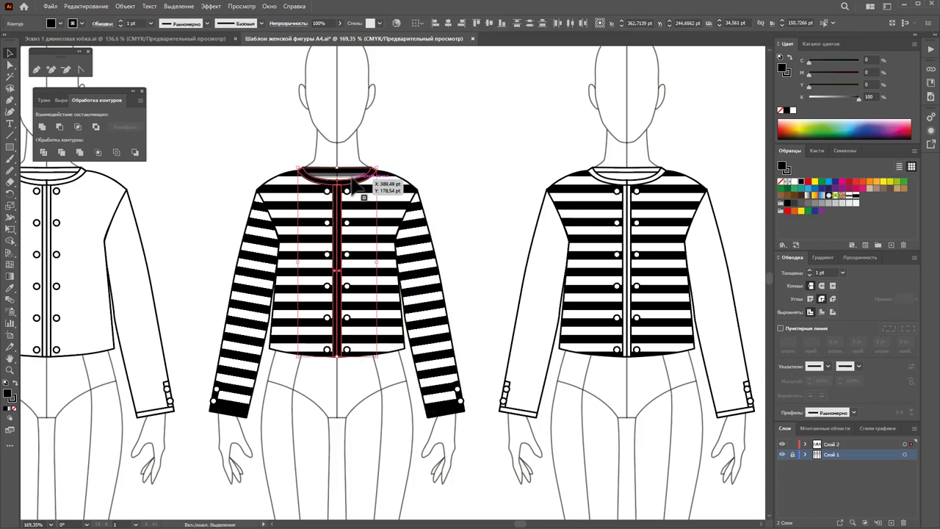
shift+click(360, 174)
shift+click(427, 233)
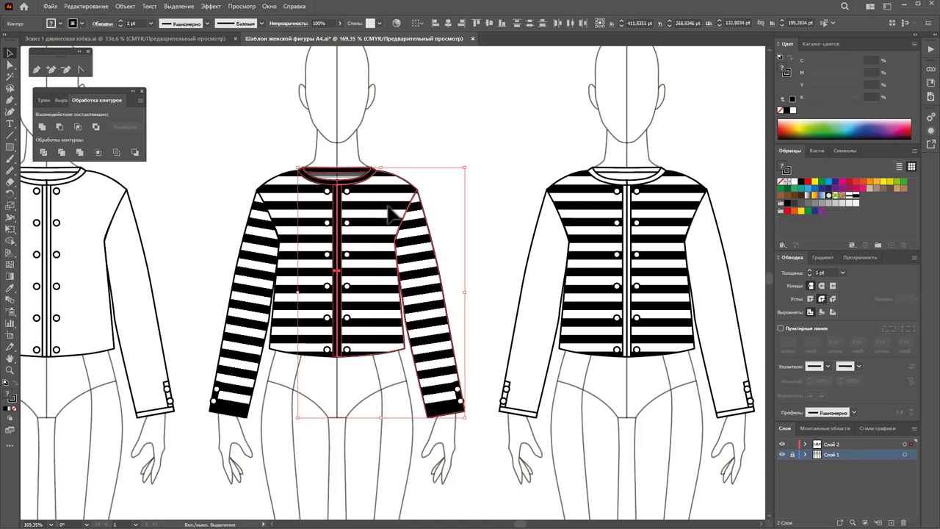
shift+click(276, 220)
shift+click(271, 269)
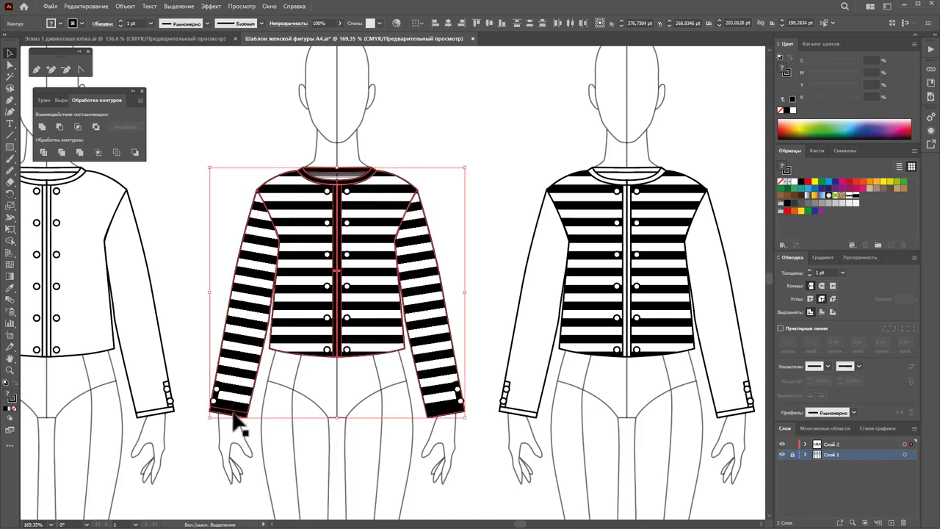
shift+click(226, 399)
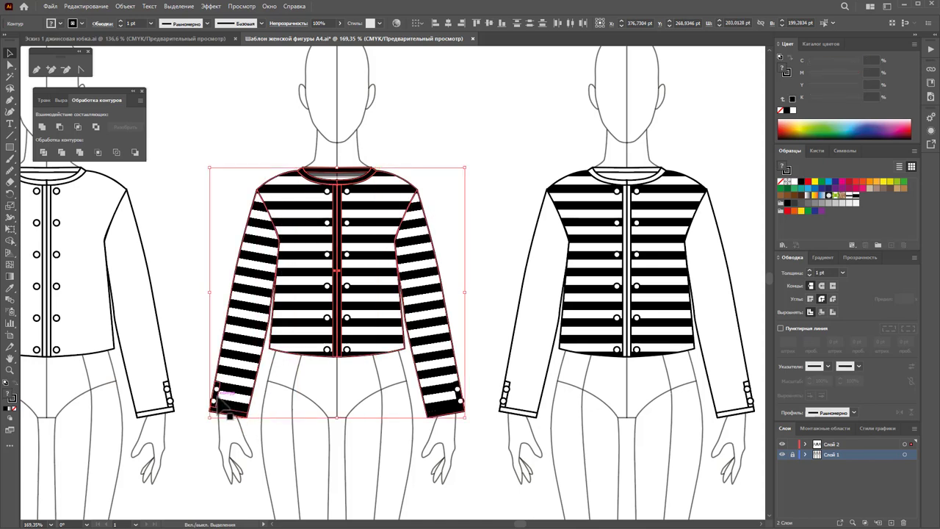
shift+click(458, 396)
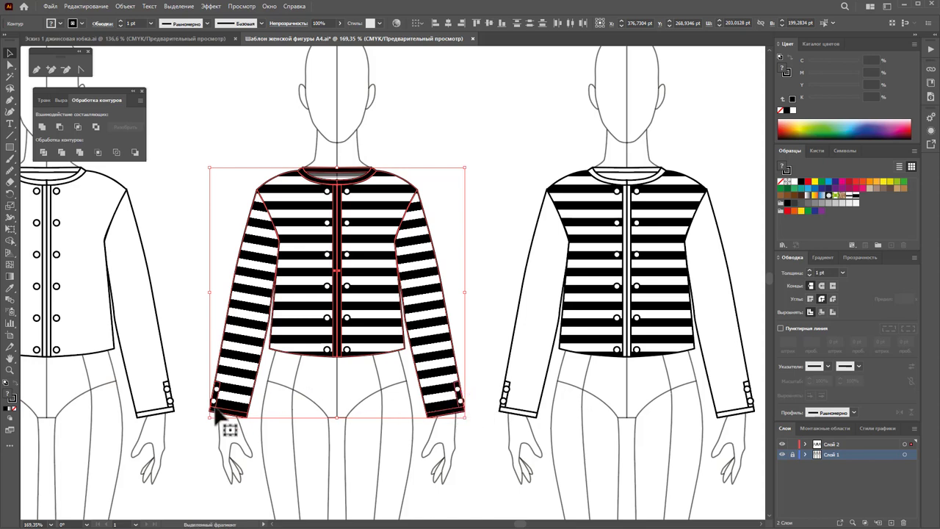
- Set the selected outlines to 70% gray, then zoom out to all three figures
click(13, 401)
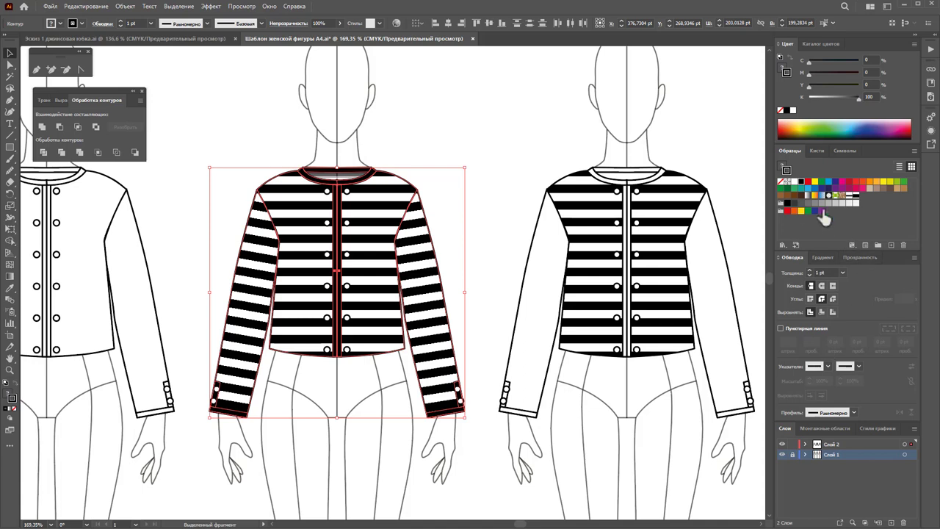
click(810, 204)
click(534, 155)
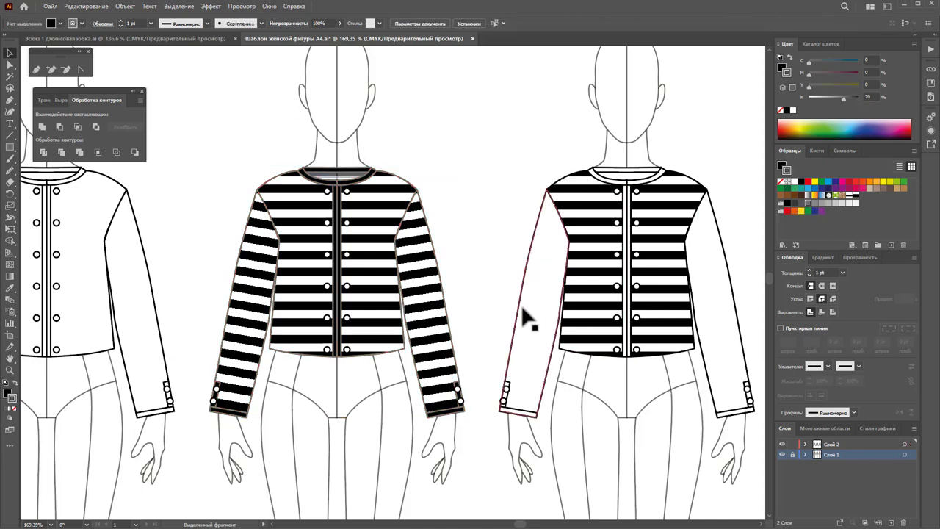
key(z)
alt+click(528, 364)
alt+click(380, 369)
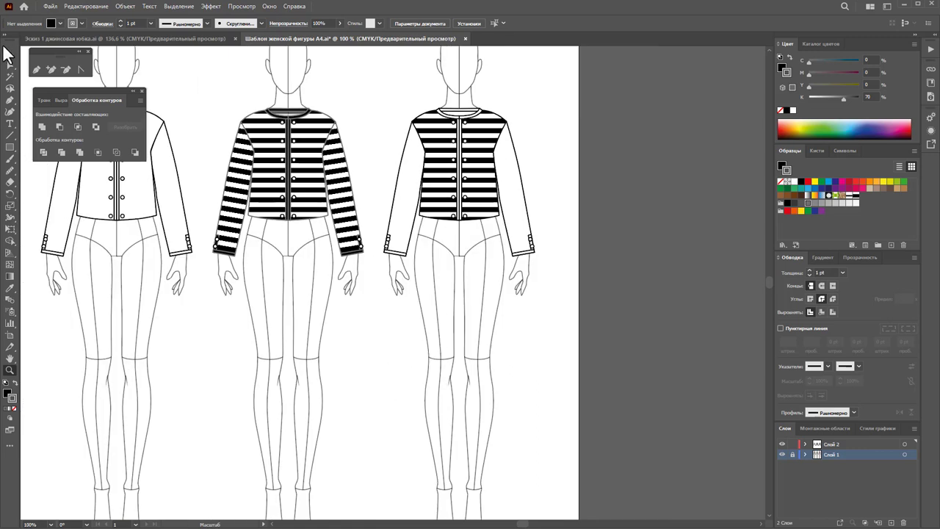
- Unlock Слой 1 and delete the third striped figure plus a leftover stray piece
click(10, 54)
click(792, 455)
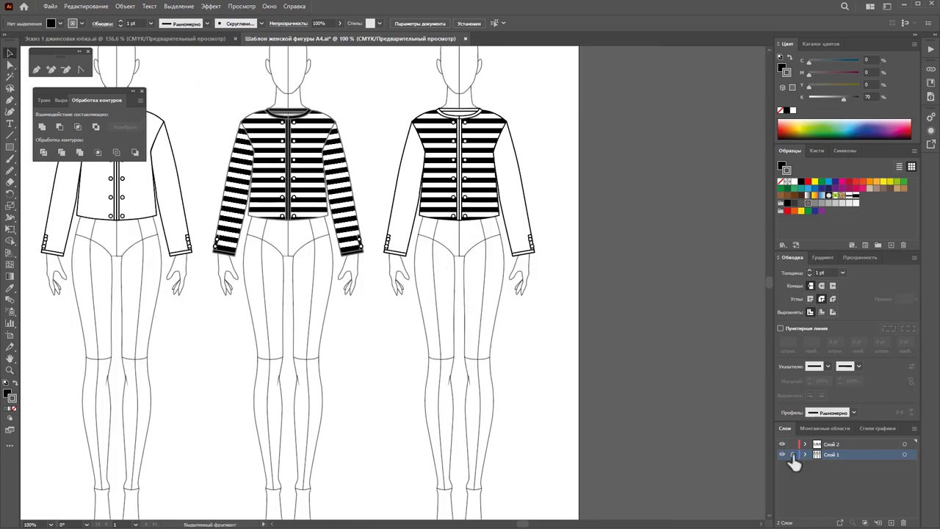
scroll(409, 200, up, 5)
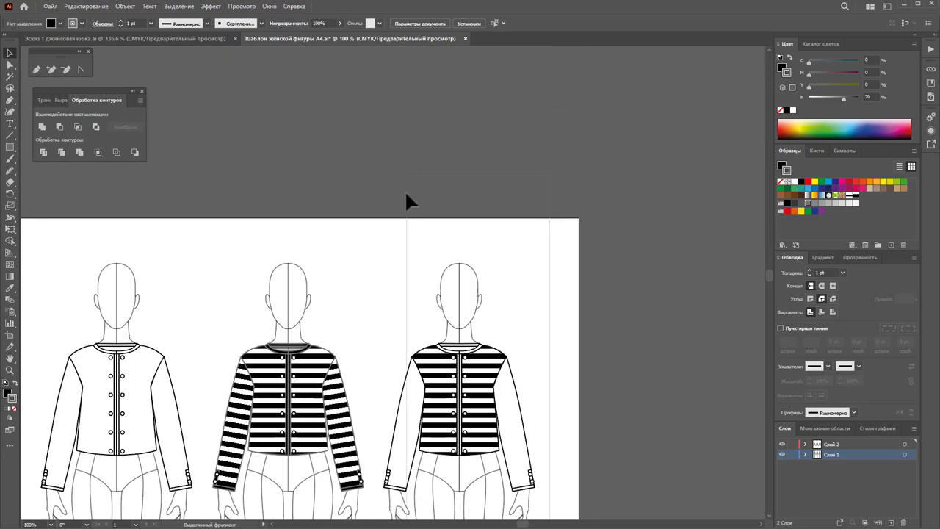
click(400, 294)
scroll(401, 294, down, 2)
key(Delete)
scroll(514, 316, down, 1)
scroll(532, 319, down, 1)
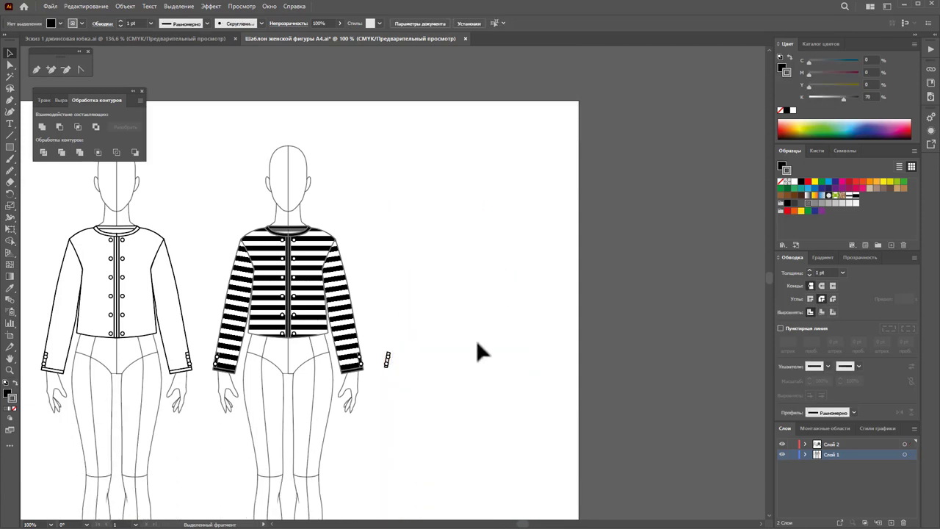
drag(415, 314, 383, 386)
key(Delete)
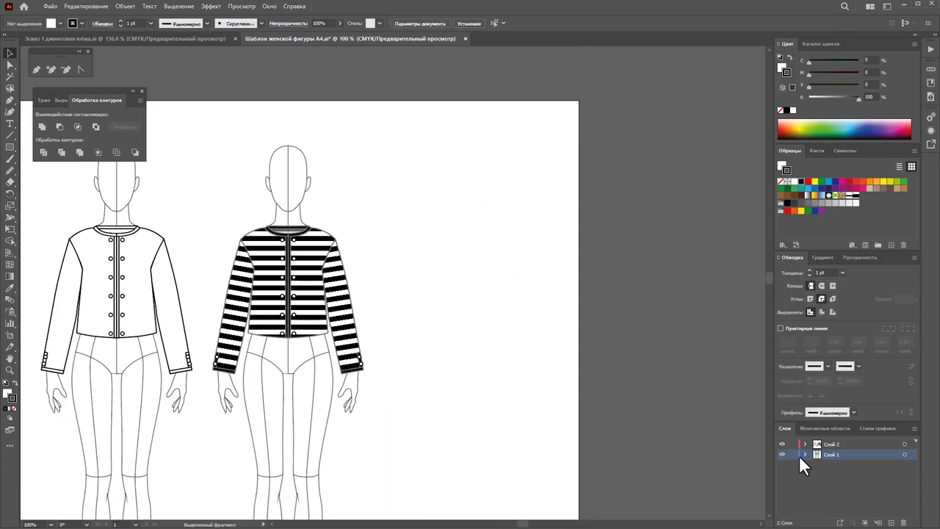
- Relock Слой 1, make Слой 2 the working layer, and zoom in on the jacket
click(793, 455)
click(833, 444)
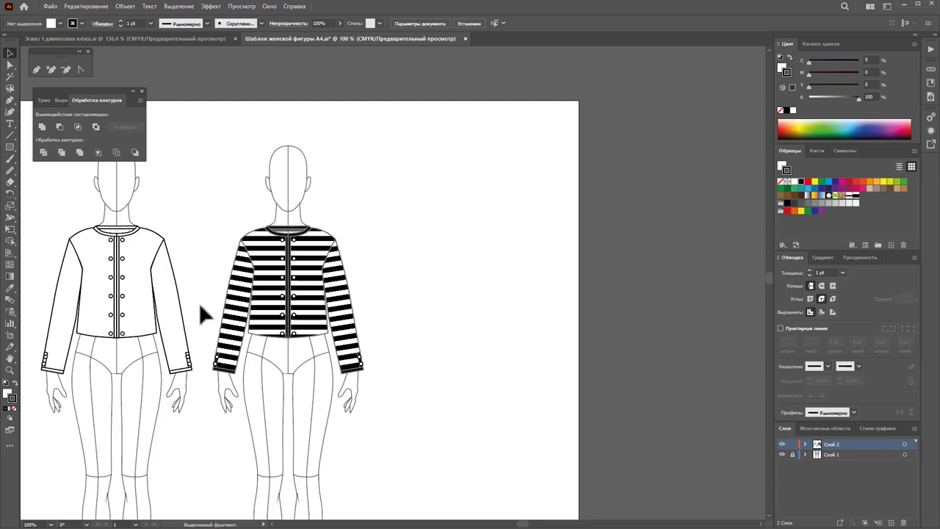
click(9, 370)
drag(253, 275, 349, 286)
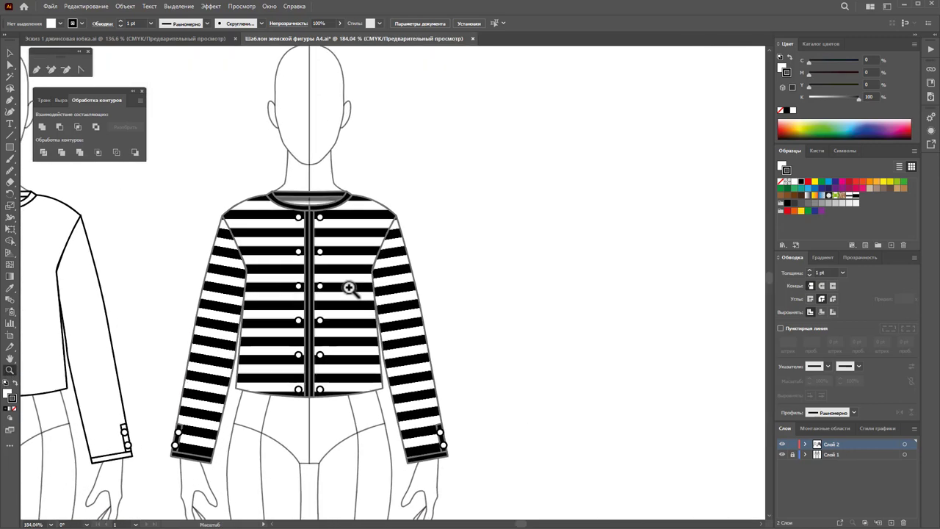
click(11, 53)
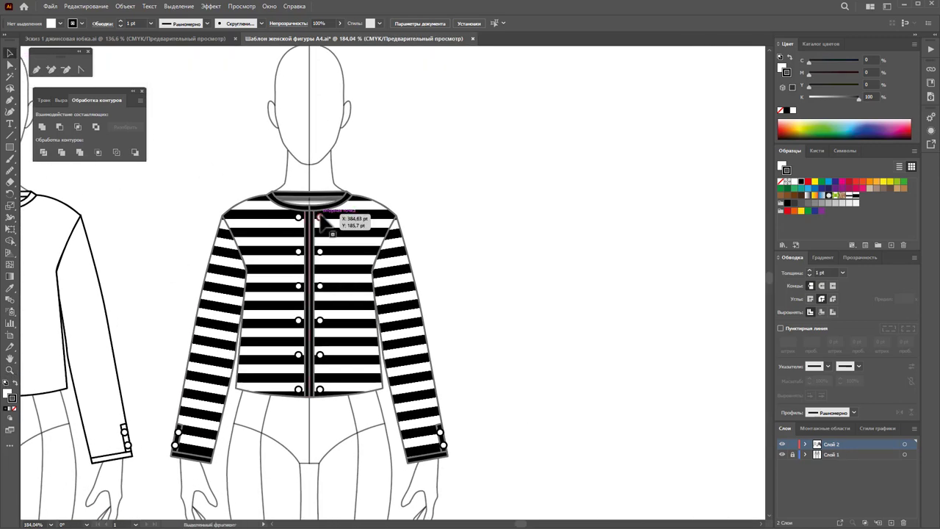
- Select both columns of front buttons plus the cuff buttons and group them
mouse_move(348, 223)
mouse_down()
mouse_move(312, 211)
mouse_move(321, 389)
mouse_up()
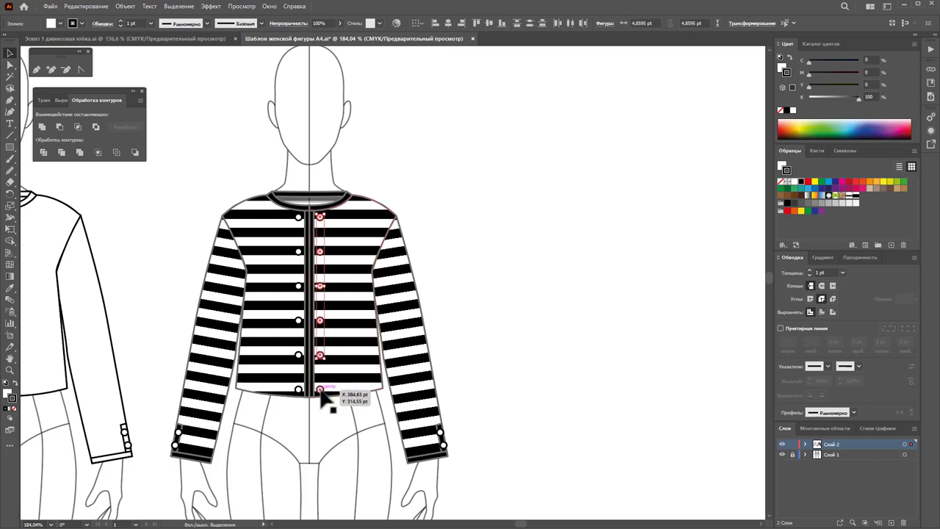
shift+click(299, 356)
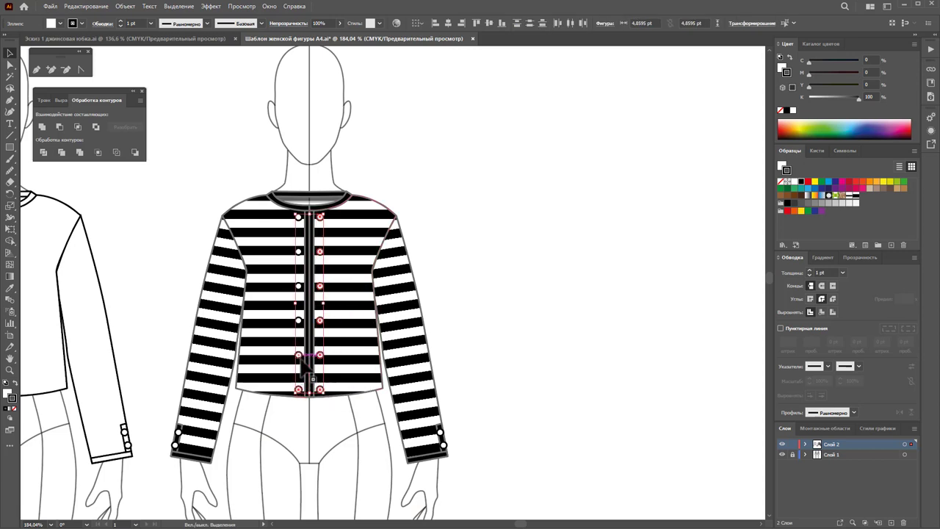
shift+click(298, 321)
shift+click(299, 286)
shift+click(298, 252)
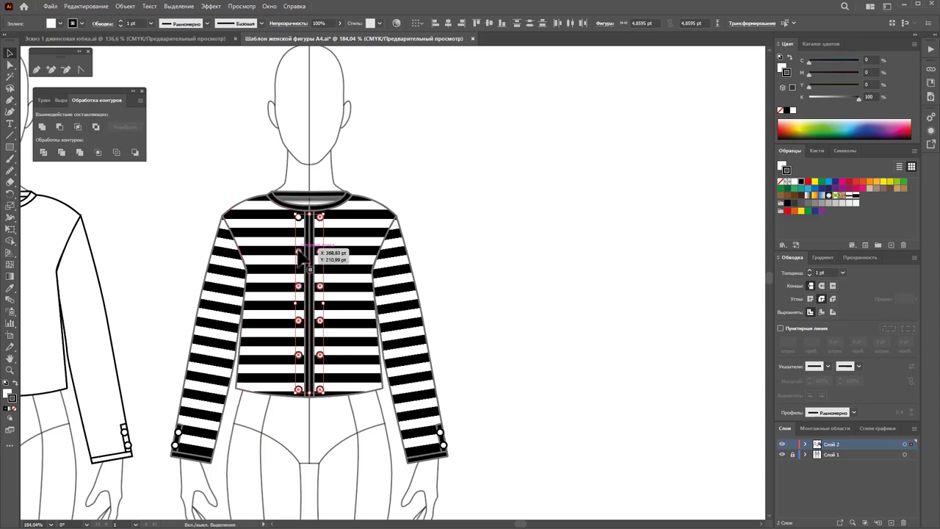
shift+click(298, 216)
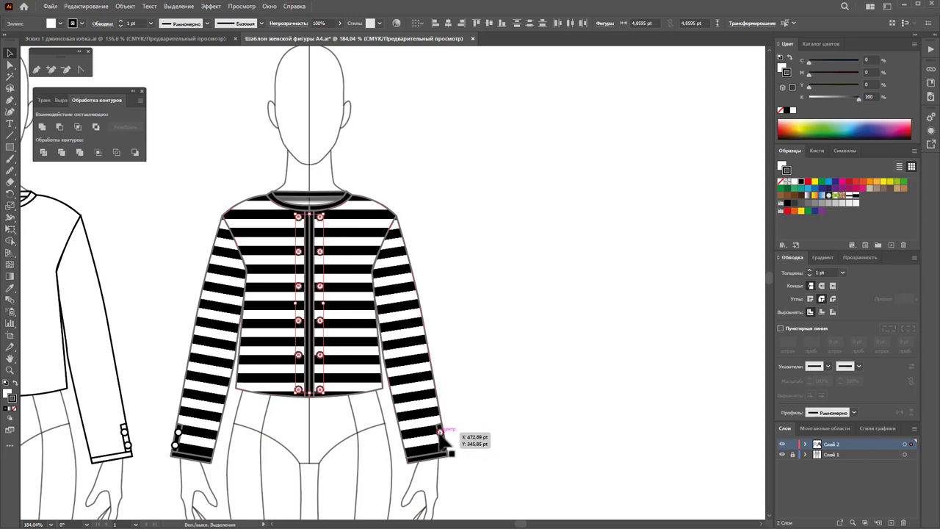
shift+click(441, 439)
shift+click(442, 445)
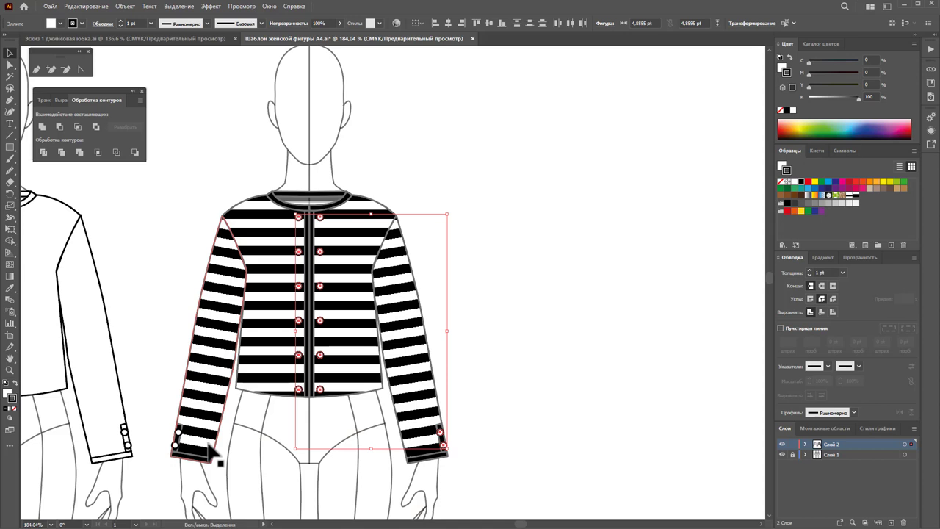
shift+click(176, 445)
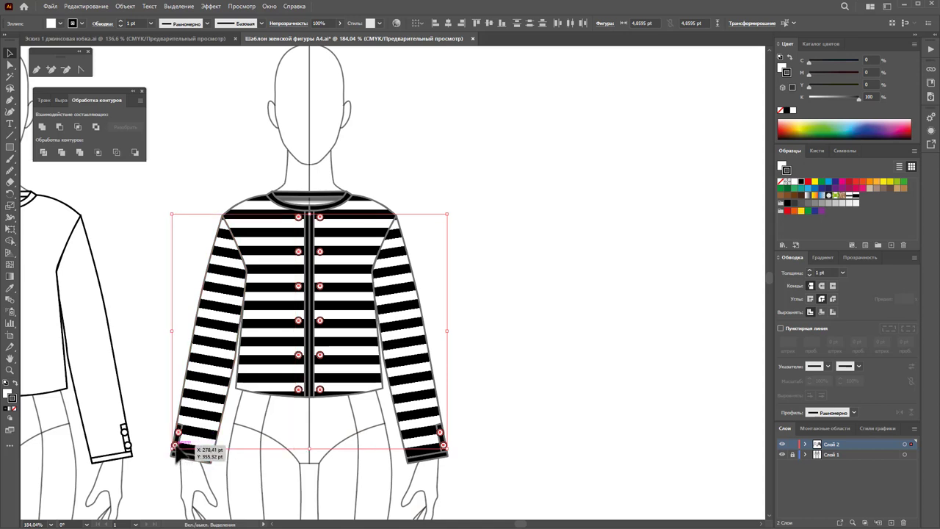
right_click(177, 448)
click(211, 301)
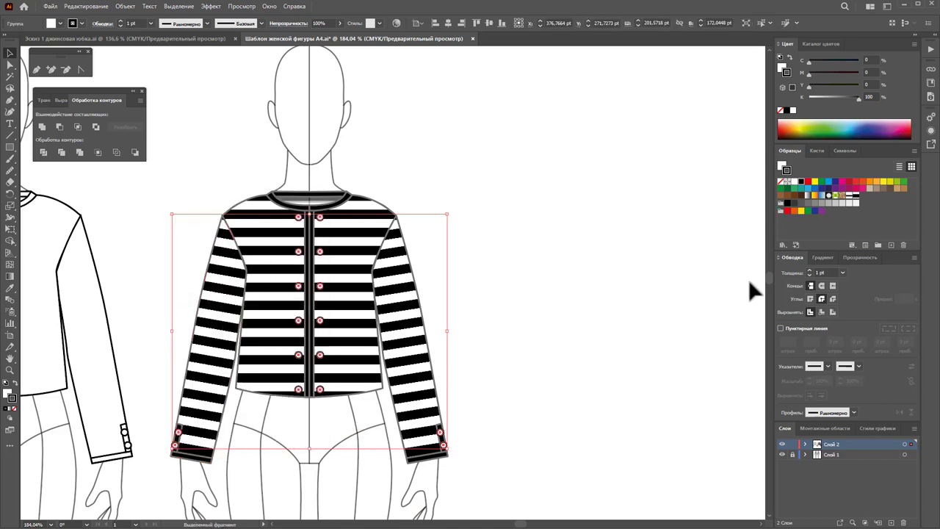
- Give the button group a brown outline and a tan fill (C25 M40 Y65 K0)
click(875, 188)
key(x)
click(874, 189)
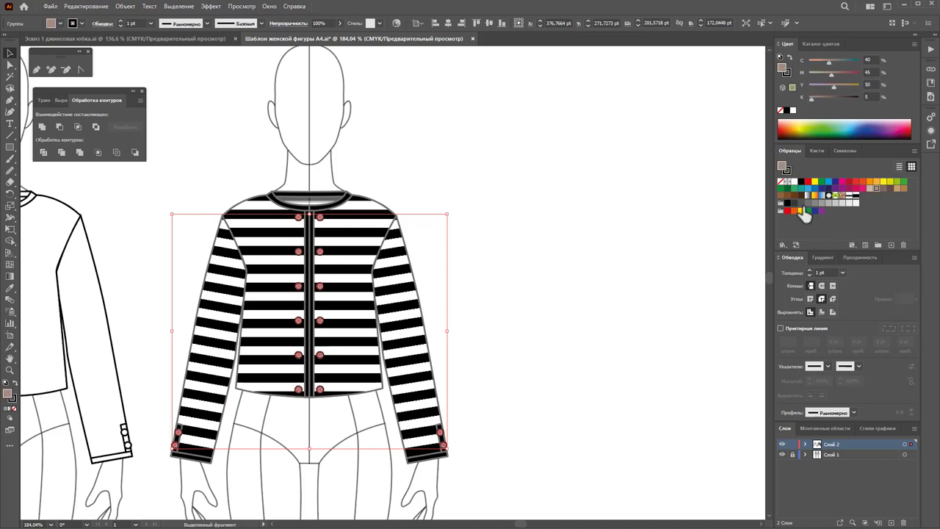
click(896, 188)
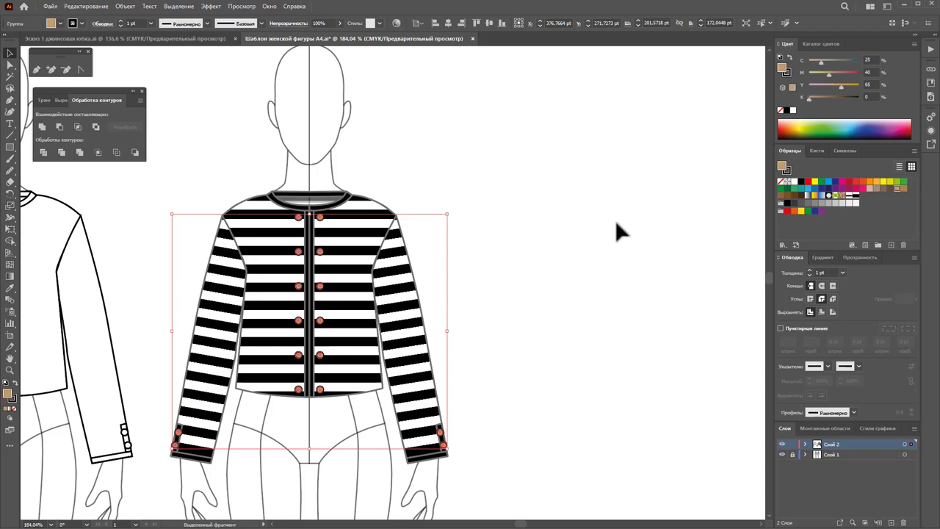
click(617, 225)
- Zoom in on the jacket front and reselect the button group
click(11, 369)
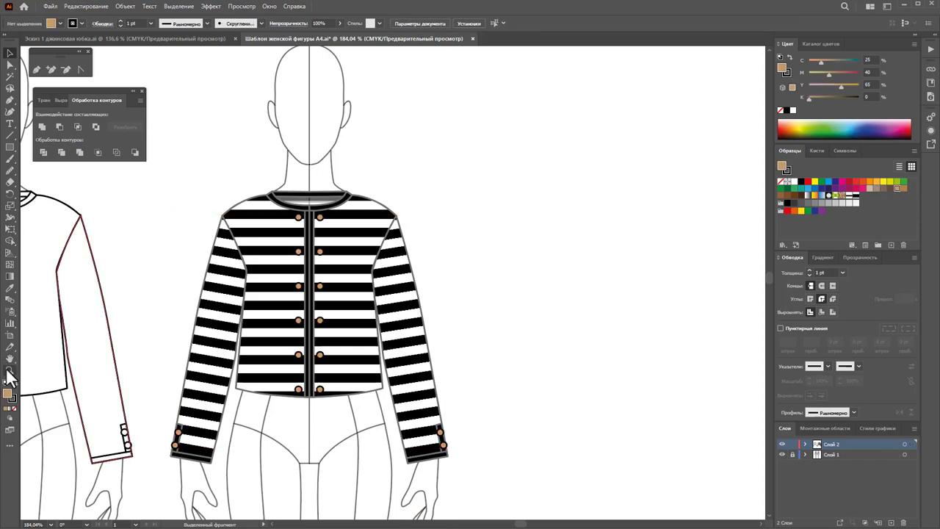
drag(229, 293, 263, 297)
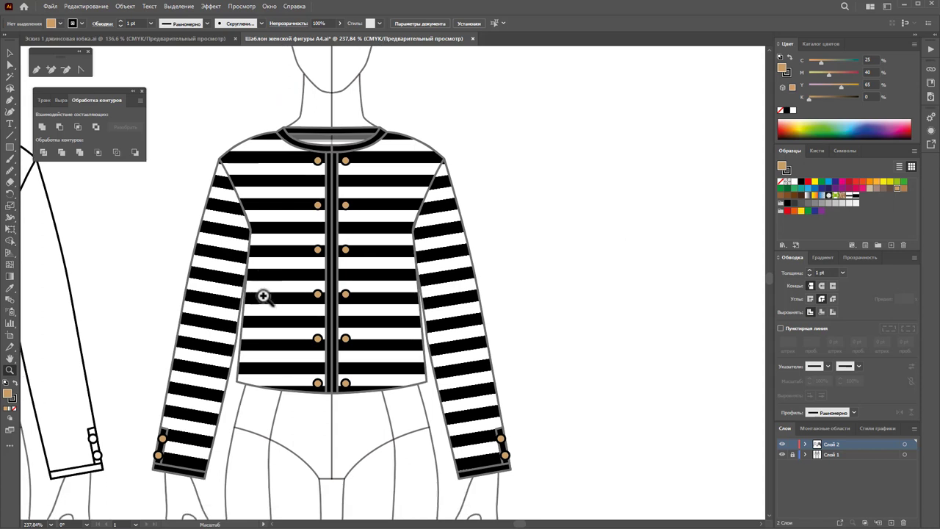
click(9, 53)
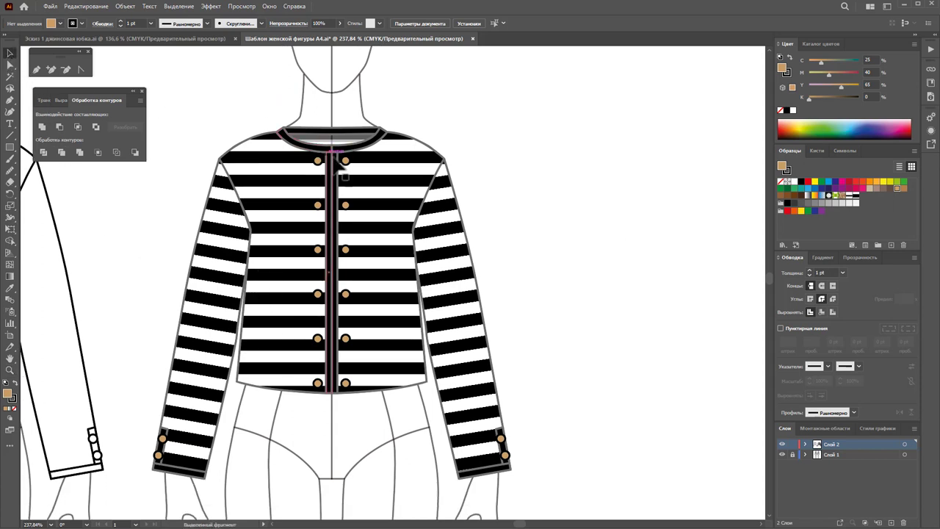
click(345, 160)
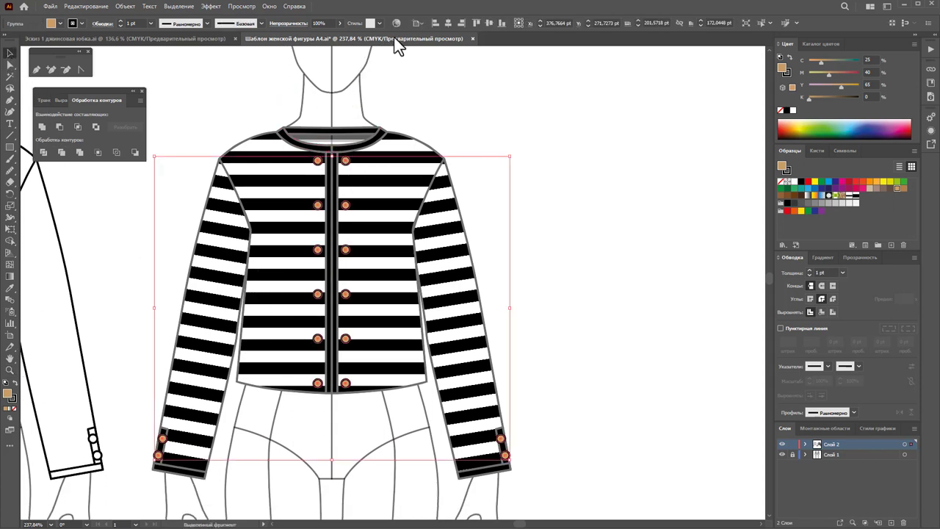
click(276, 7)
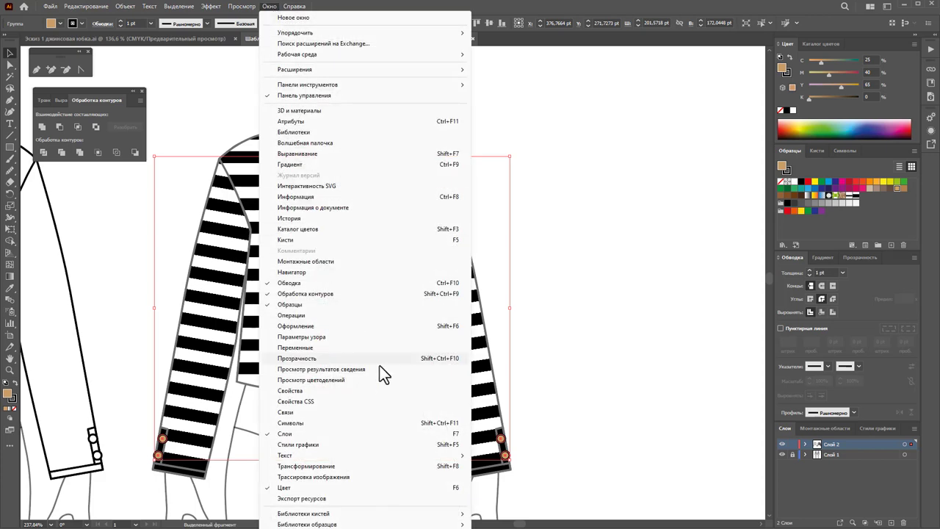
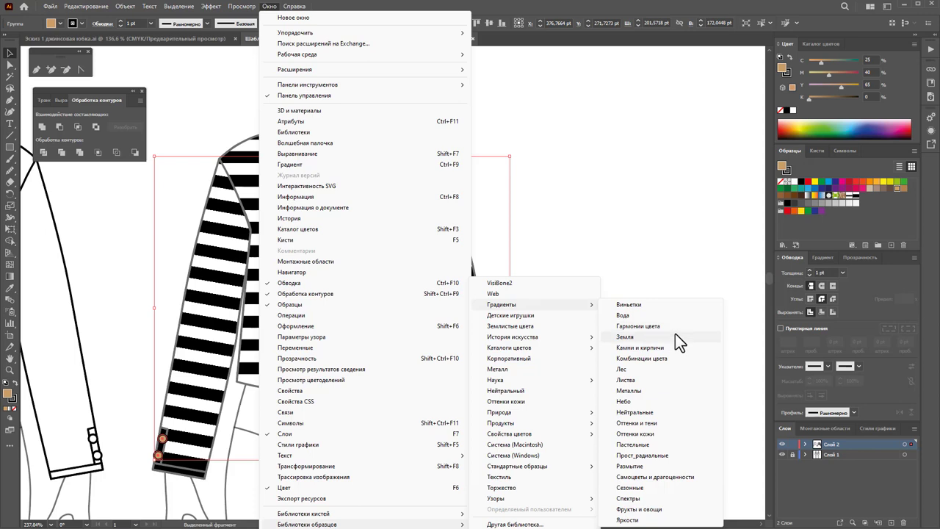
- Open the Metals swatch library and try gold and bronze metal swatches on the buttons
click(654, 390)
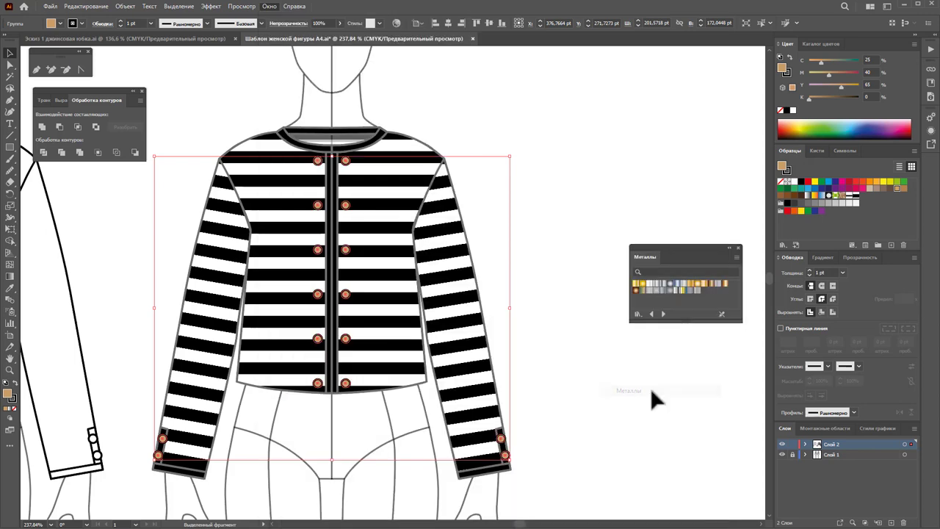
drag(676, 248, 658, 226)
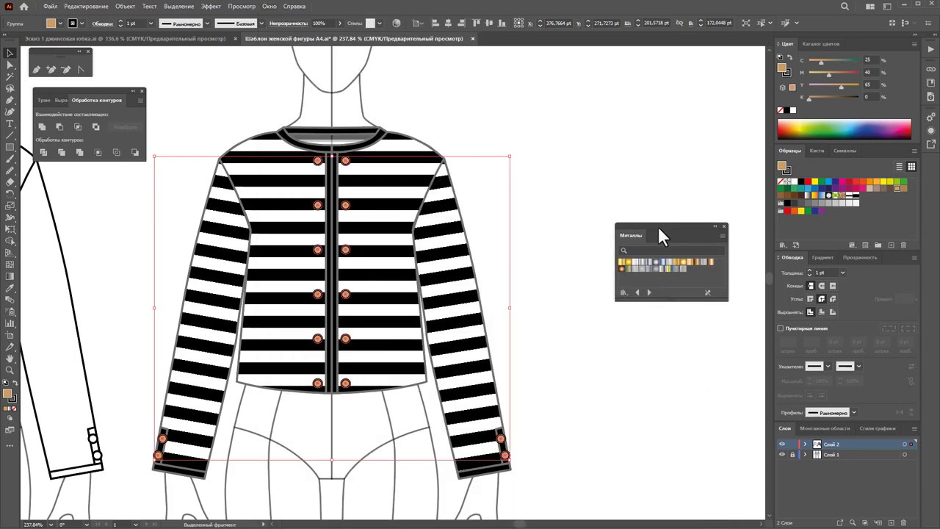
click(627, 263)
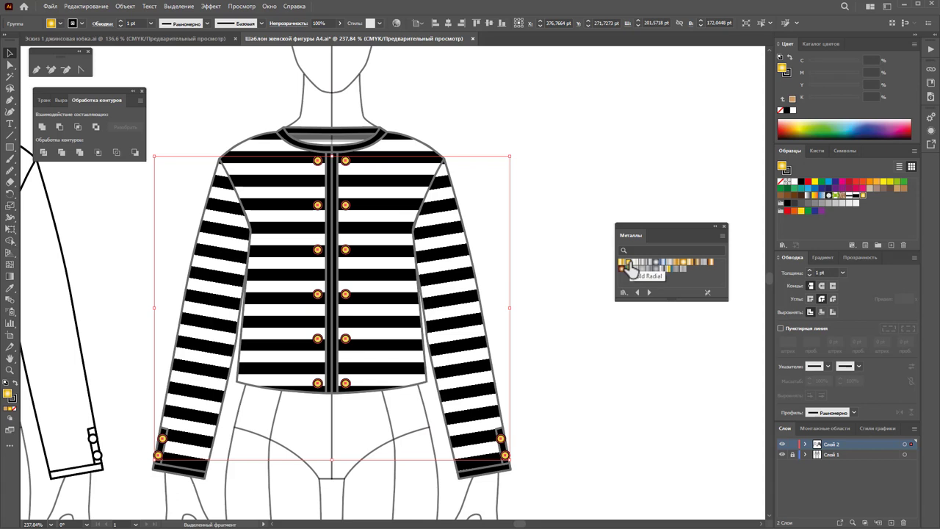
click(682, 265)
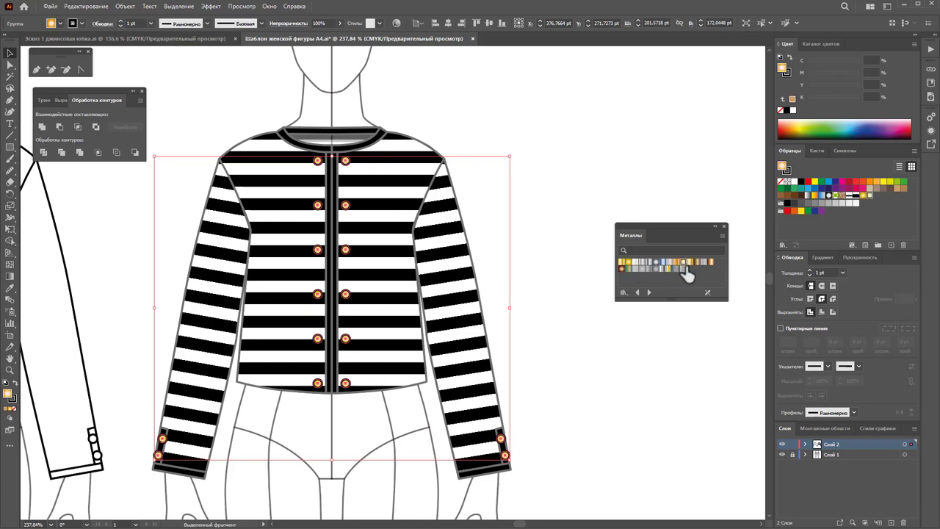
click(640, 400)
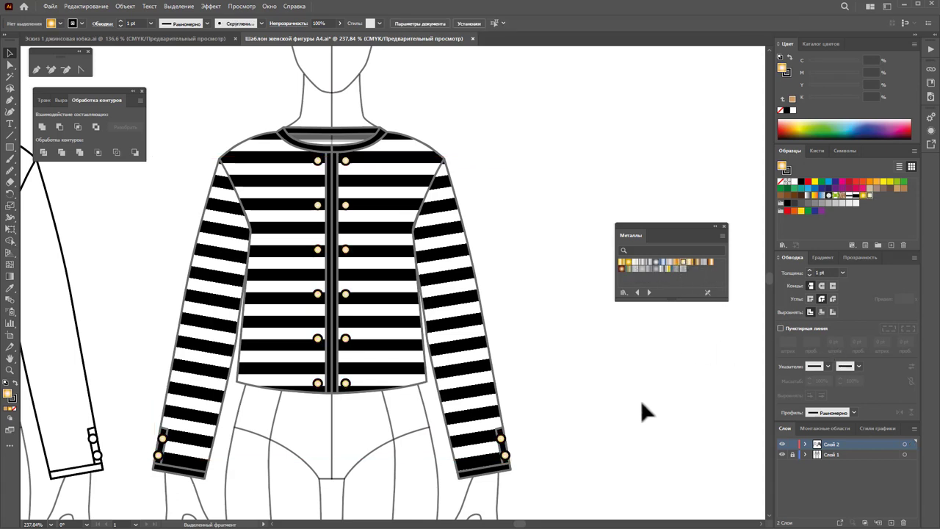
- Set the jacket buttons' outline weight to 0.5 pt
click(346, 340)
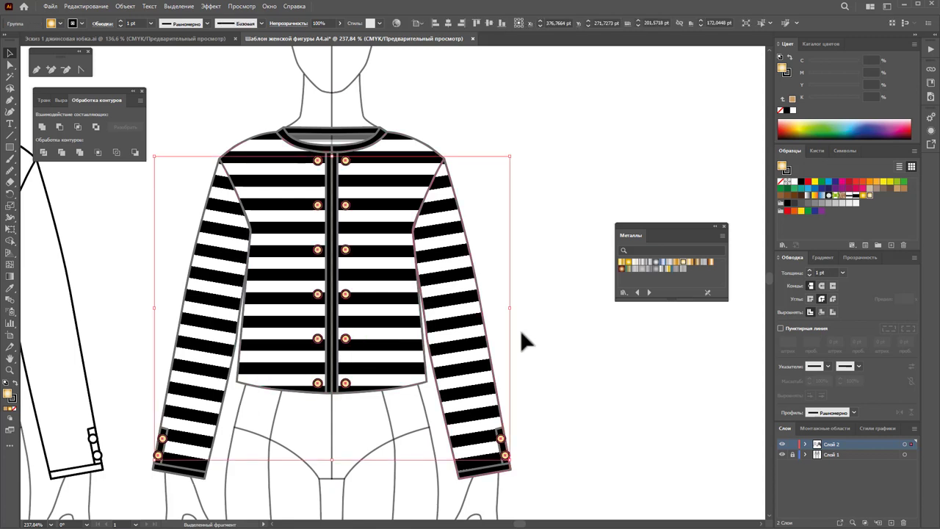
click(839, 275)
click(850, 288)
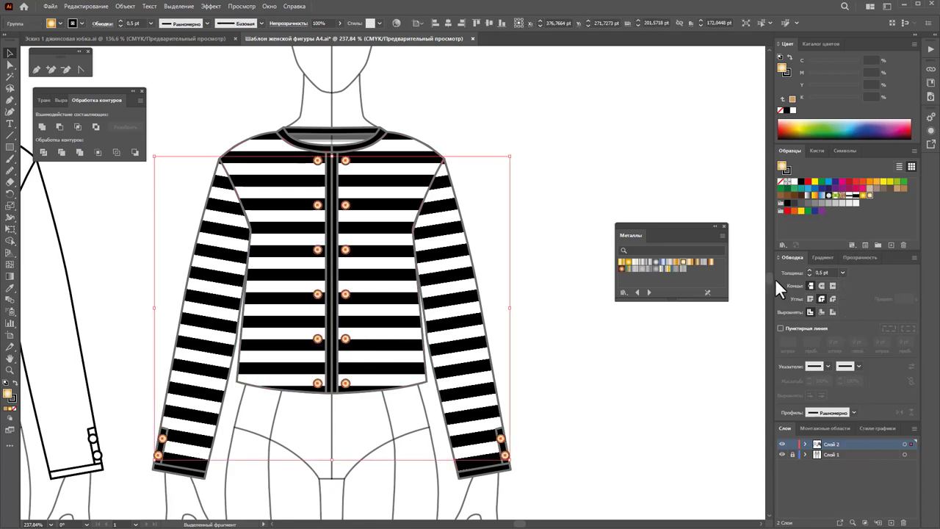
click(610, 166)
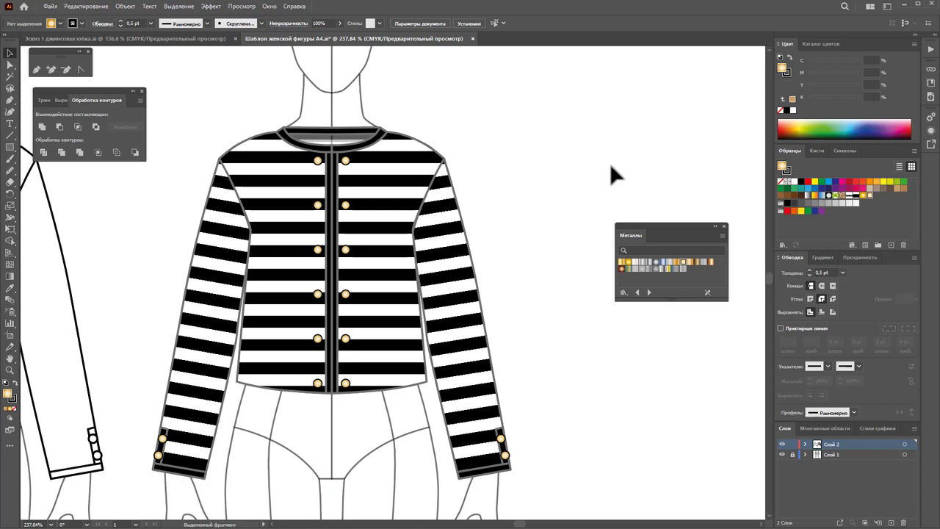
- Try the gold swatch again, undo it, and settle on bronze for the buttons
click(345, 250)
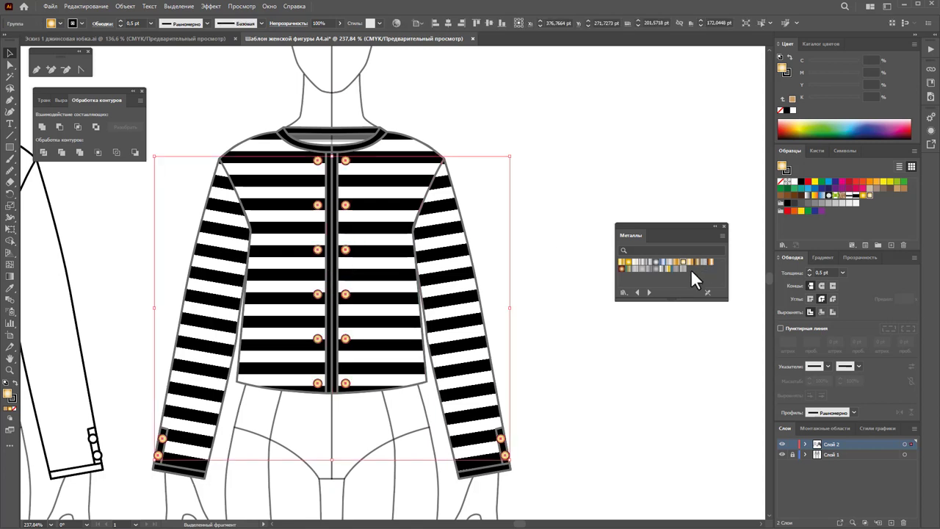
click(625, 262)
click(544, 211)
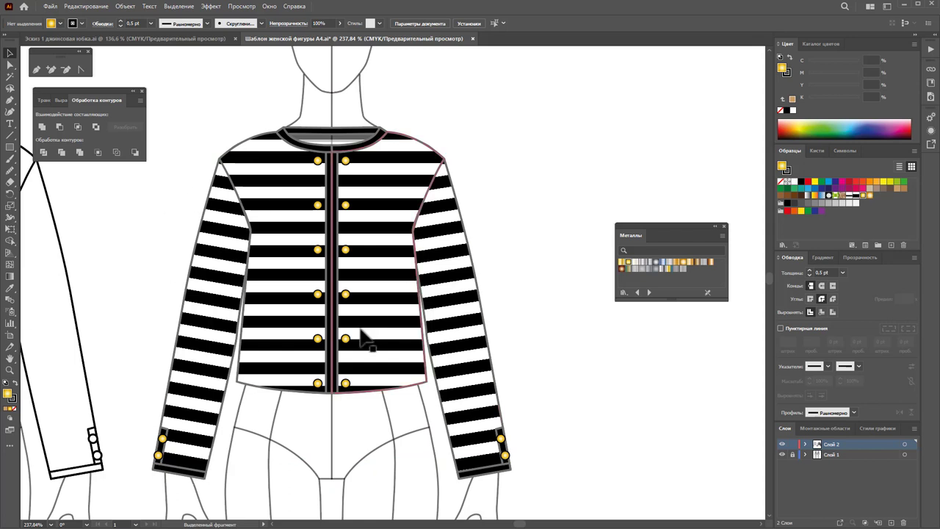
key(ctrl+z)
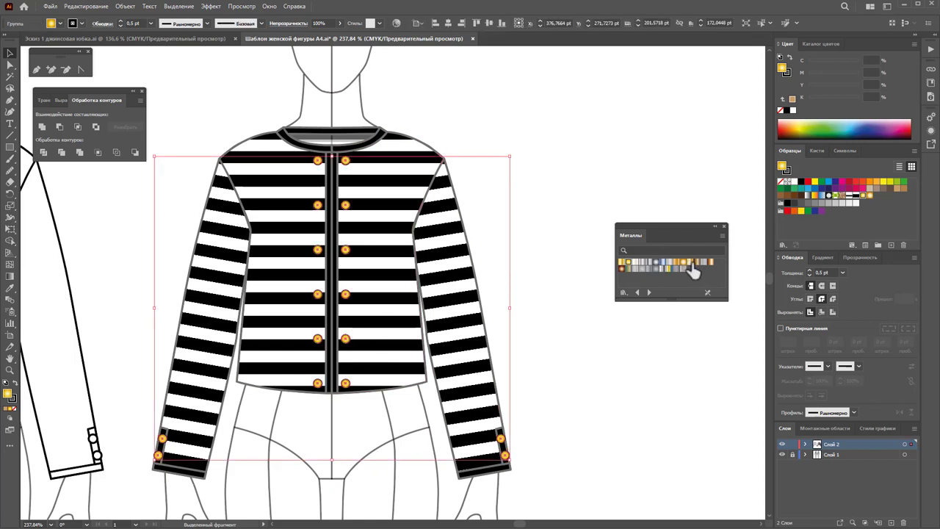
click(687, 263)
click(507, 204)
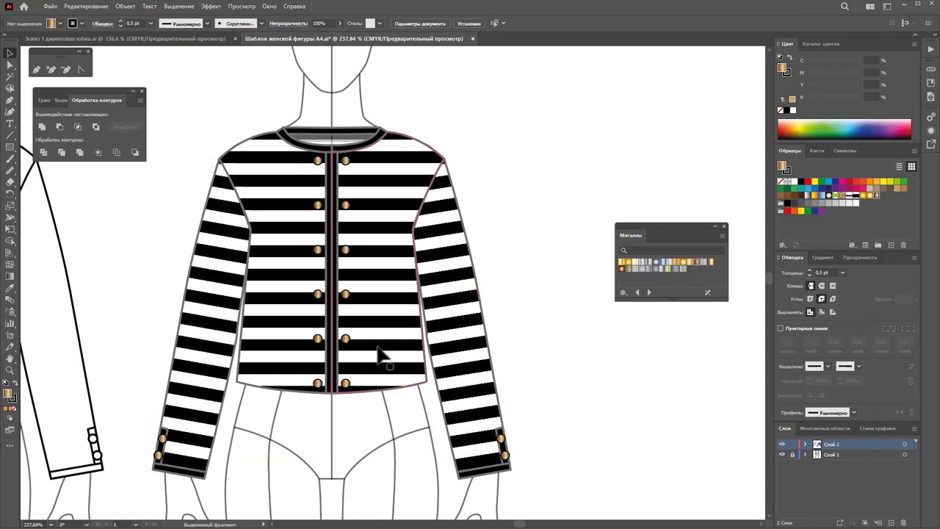
- Make the buttons' metallic gradient radial
click(349, 342)
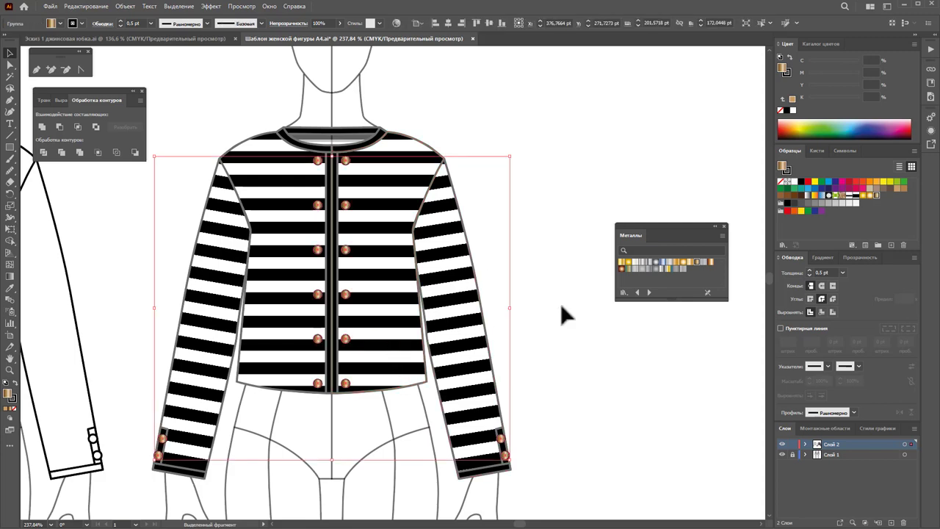
click(826, 259)
click(843, 273)
- Apply the gold gradient swatch to the jacket buttons
click(719, 360)
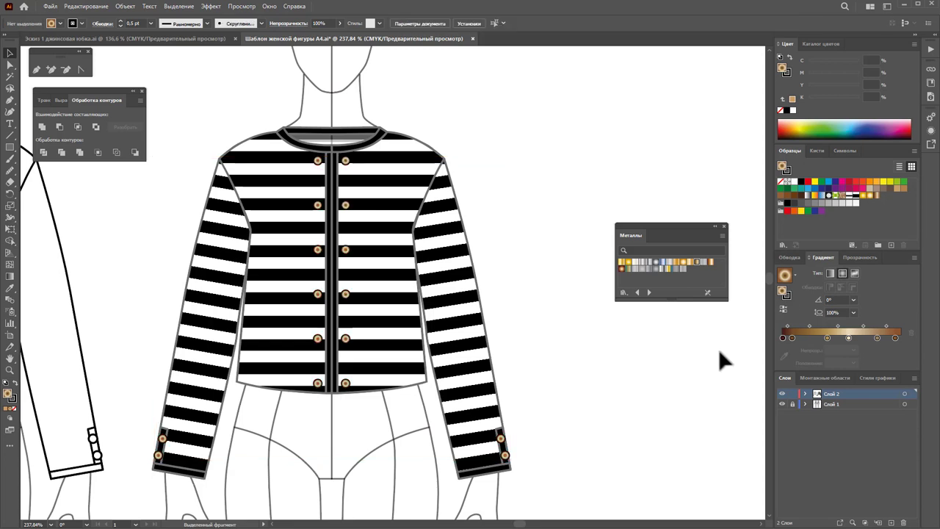
click(502, 442)
click(682, 263)
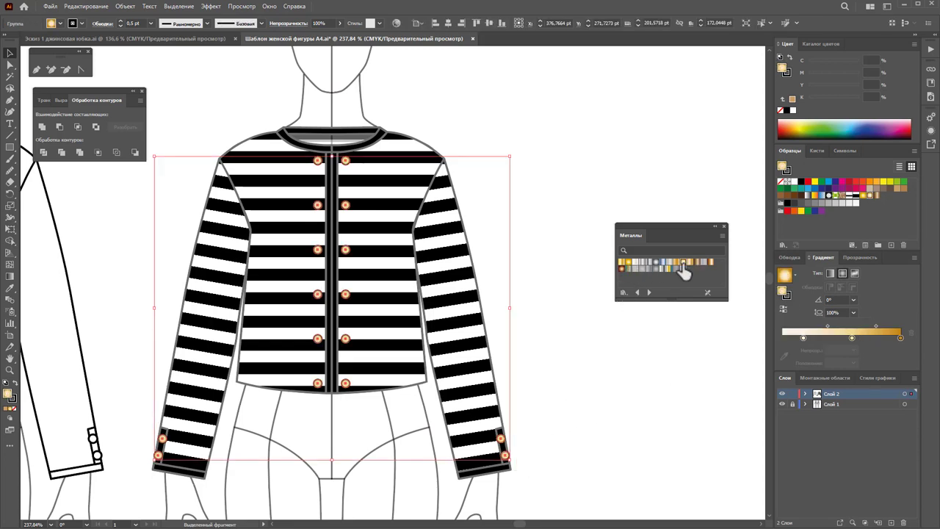
click(645, 364)
click(503, 441)
- Add two gradient stops, darken the end stop to brown, and shift a middle stop to 58.74%
drag(802, 336, 823, 337)
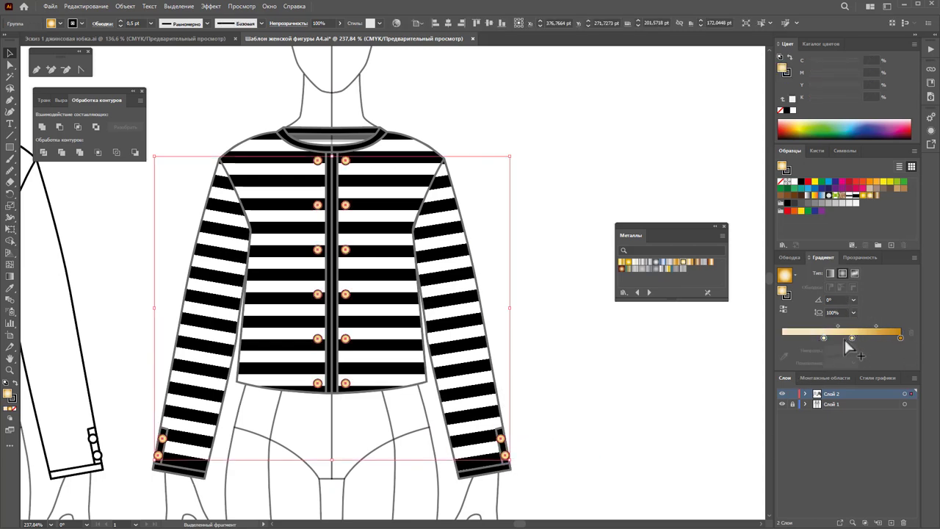
click(840, 338)
click(880, 337)
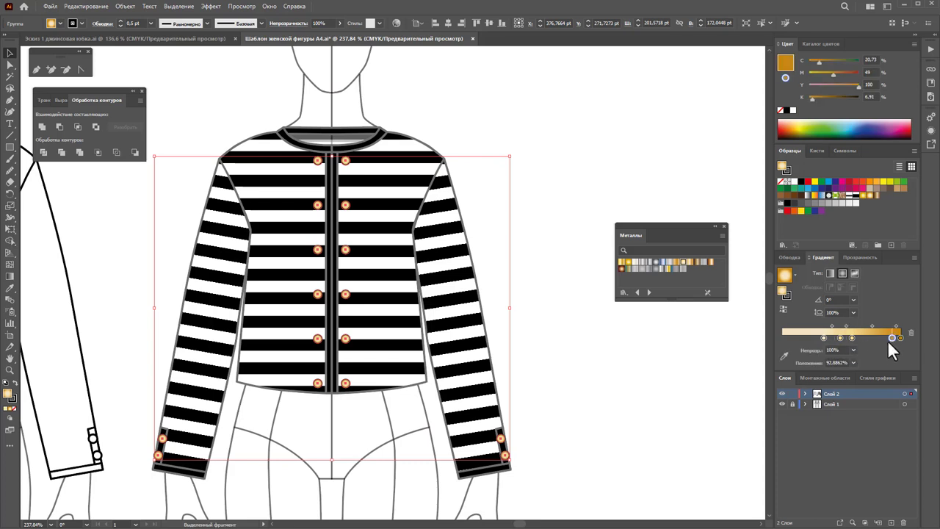
double_click(900, 338)
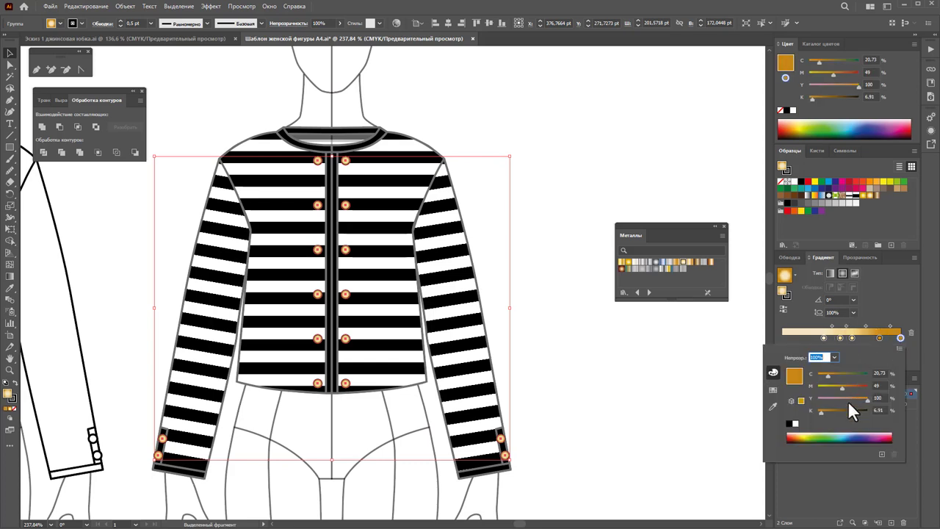
drag(822, 412, 839, 405)
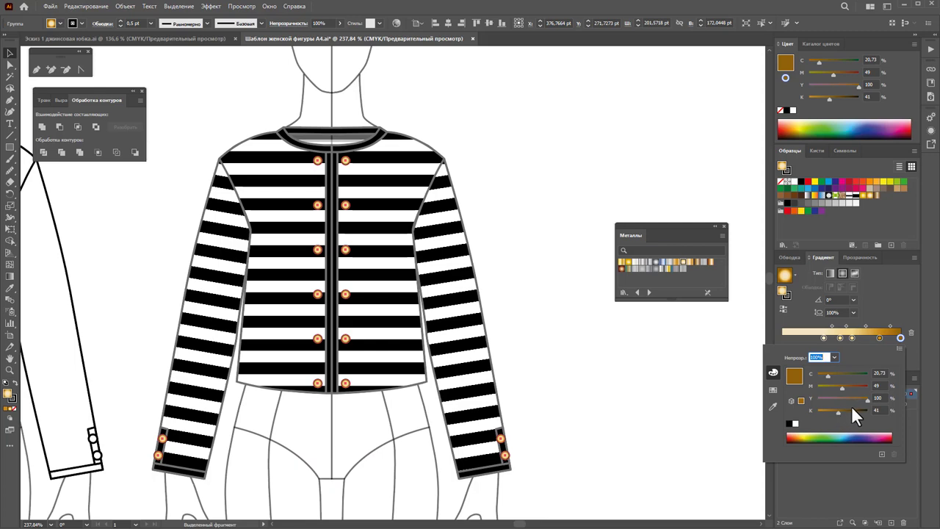
click(873, 341)
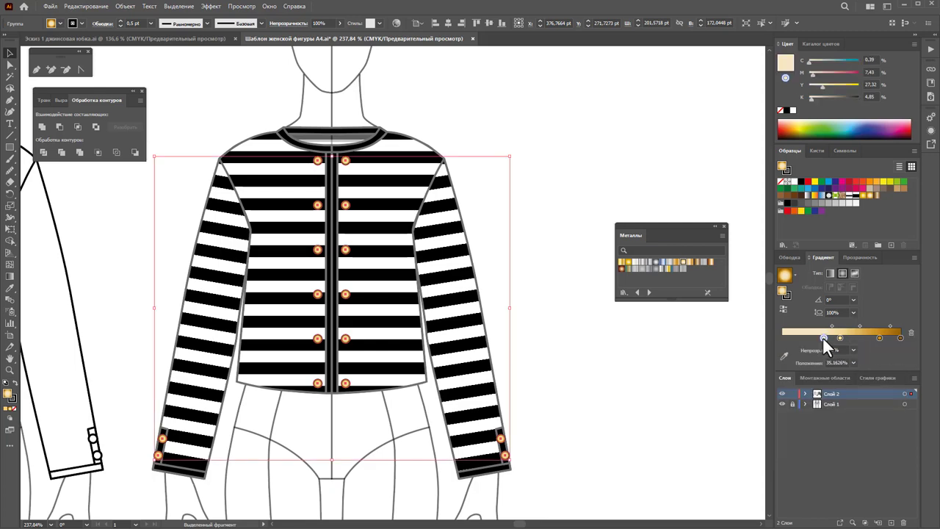
mouse_move(823, 338)
mouse_down()
mouse_move(791, 338)
mouse_move(851, 338)
mouse_up()
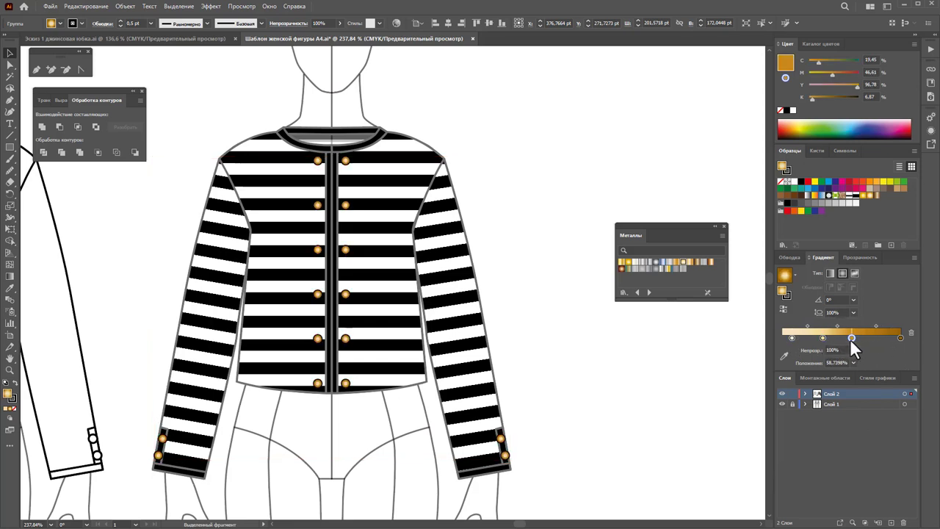
click(666, 391)
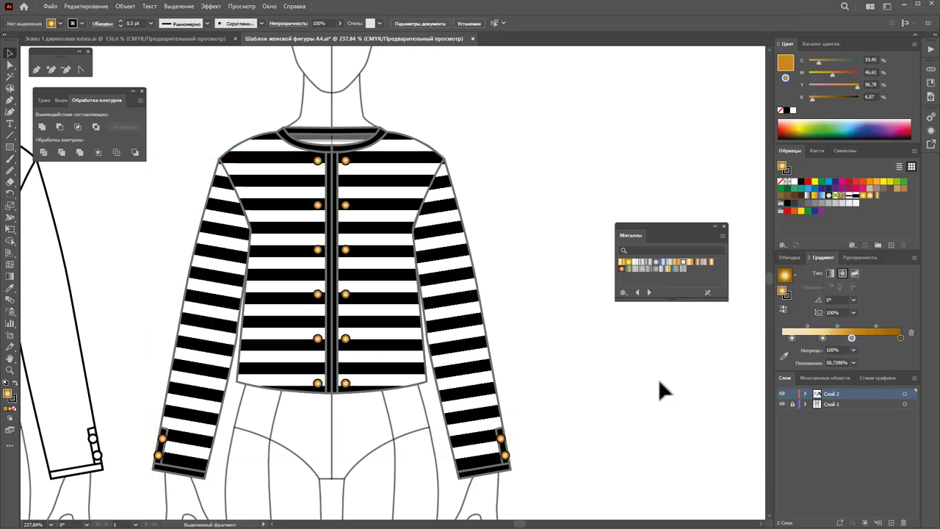
- Zoom out to the whole page and close the Metals and Pathfinder panels
key(z)
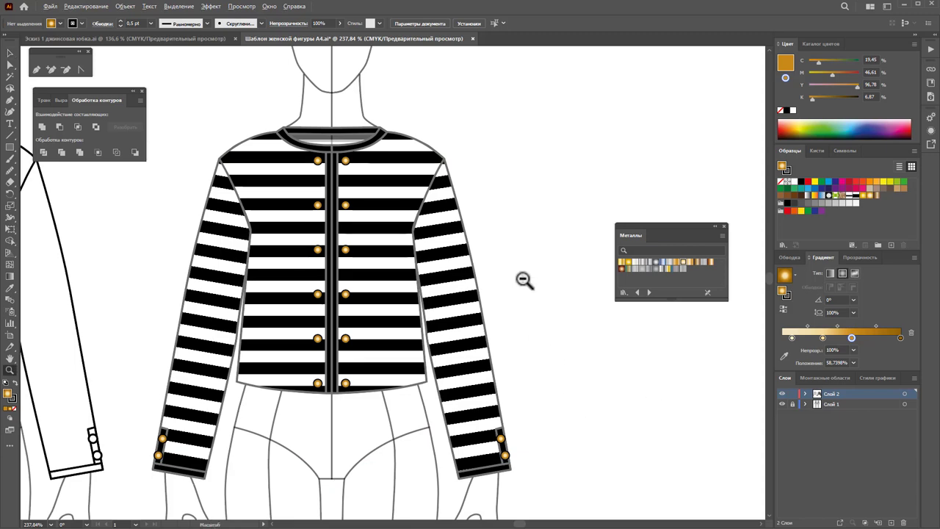
alt+click(514, 288)
alt+click(488, 313)
alt+click(404, 310)
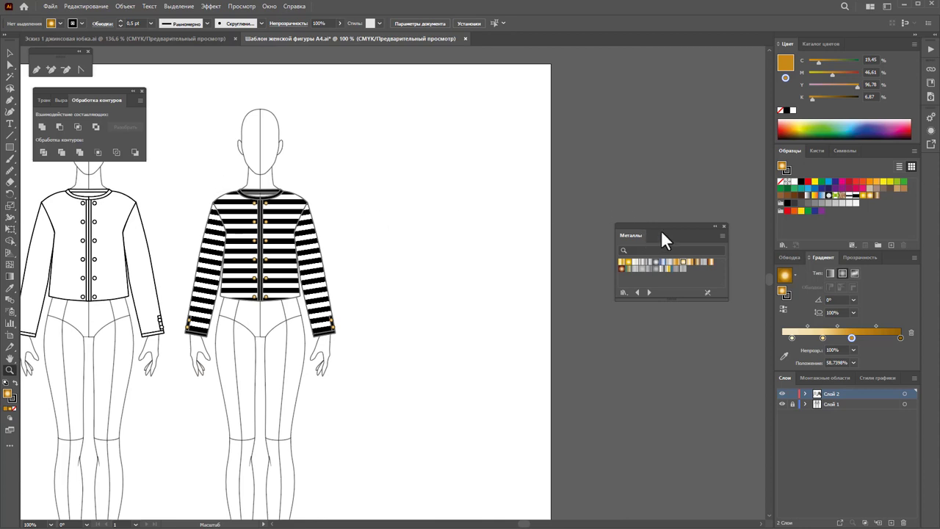
click(724, 225)
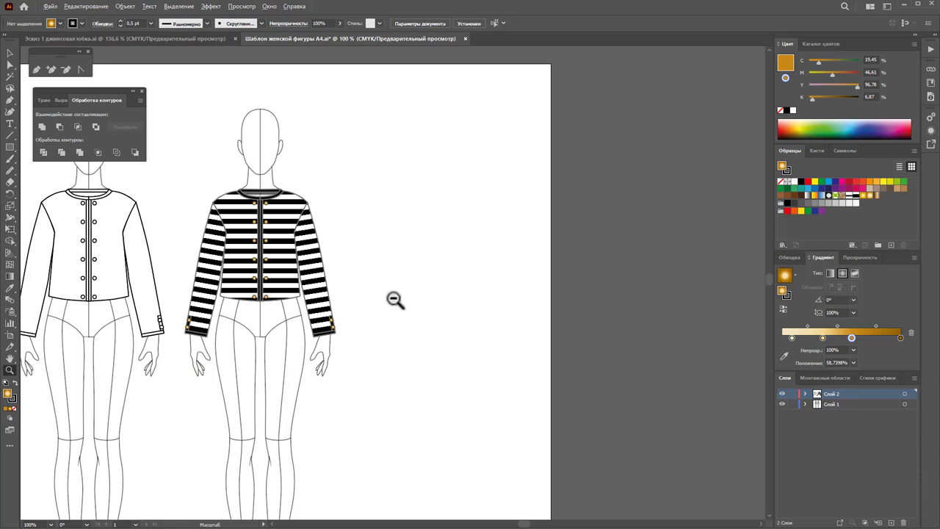
alt+click(389, 301)
scroll(239, 253, down, 1)
click(11, 52)
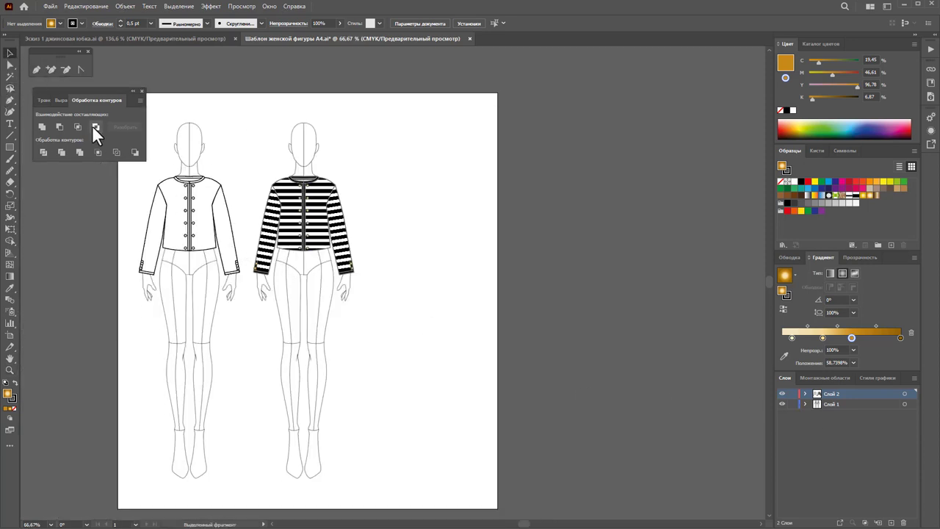
click(142, 90)
- Alt-drag a copy of the striped-jacket figure to the right and lock Слой 1
drag(390, 103, 253, 488)
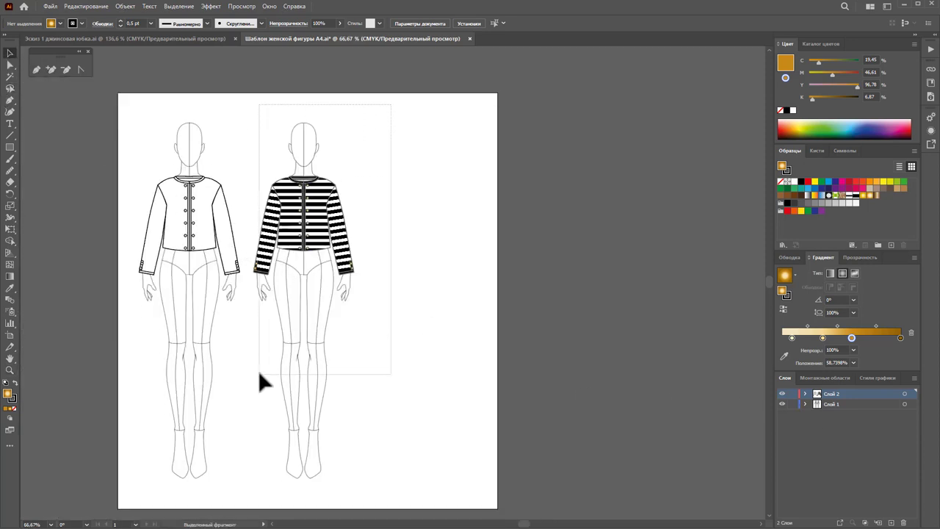
drag(310, 253, 423, 252)
click(487, 378)
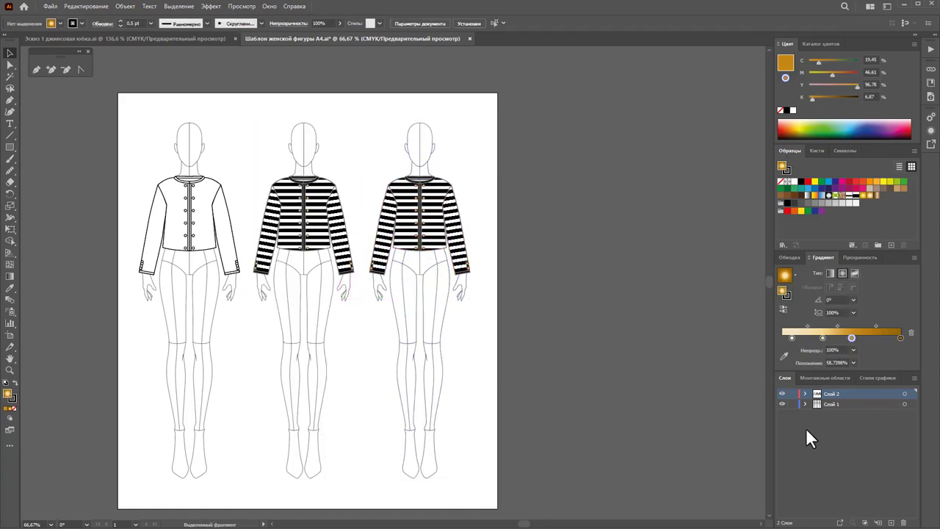
click(792, 404)
- Select all parts of the third jacket and group them
click(454, 211)
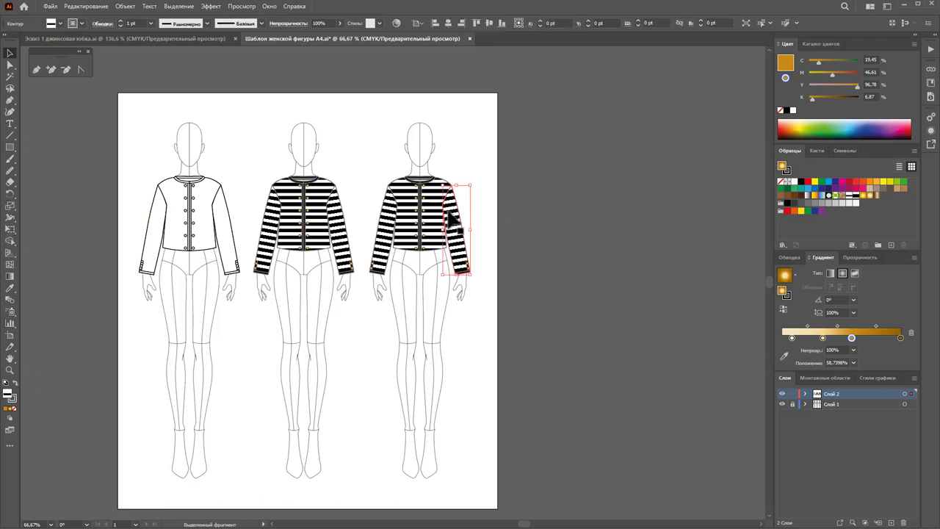
click(526, 298)
drag(498, 325, 365, 144)
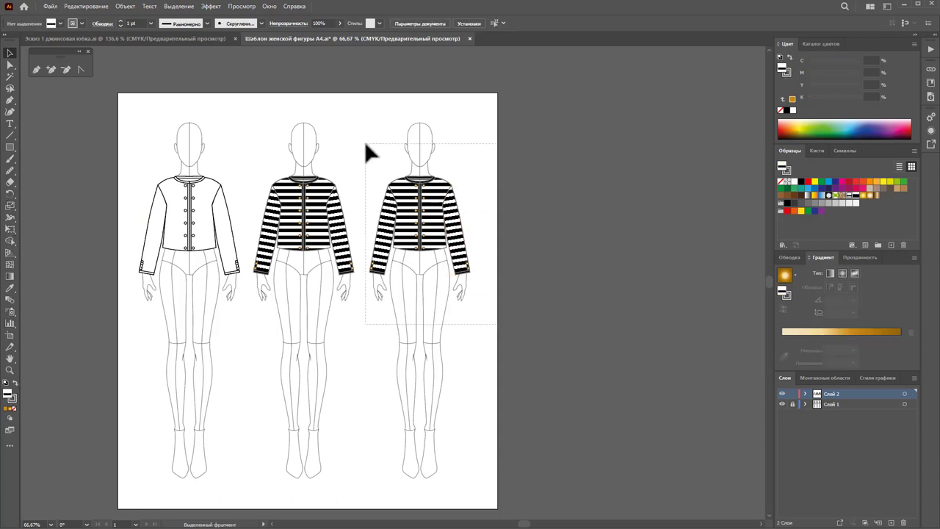
right_click(409, 199)
click(462, 323)
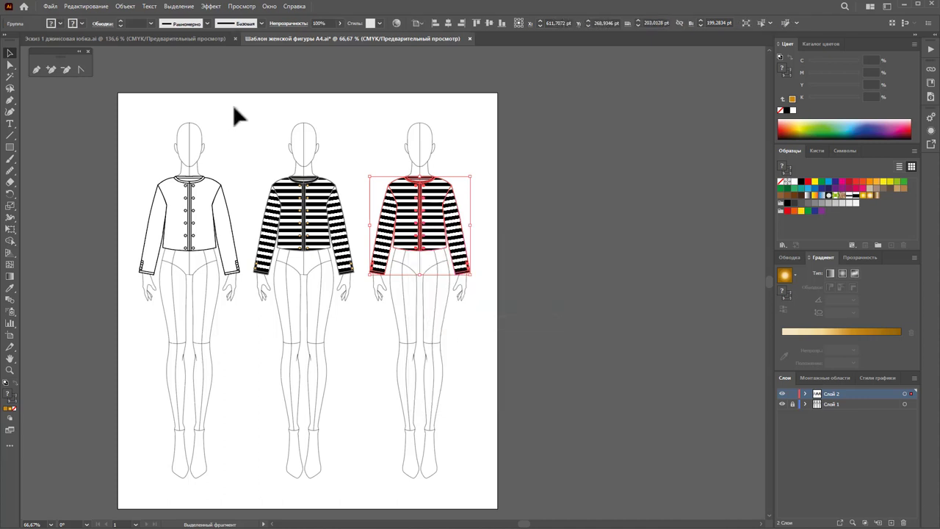
- Group the middle jacket, then isolate the right jacket and zoom in on it
click(346, 268)
right_click(379, 211)
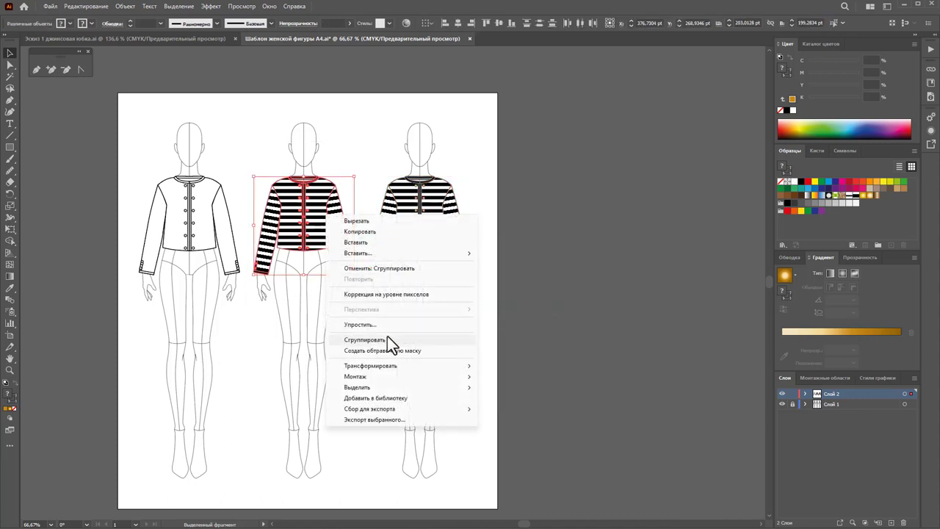
click(387, 337)
double_click(443, 213)
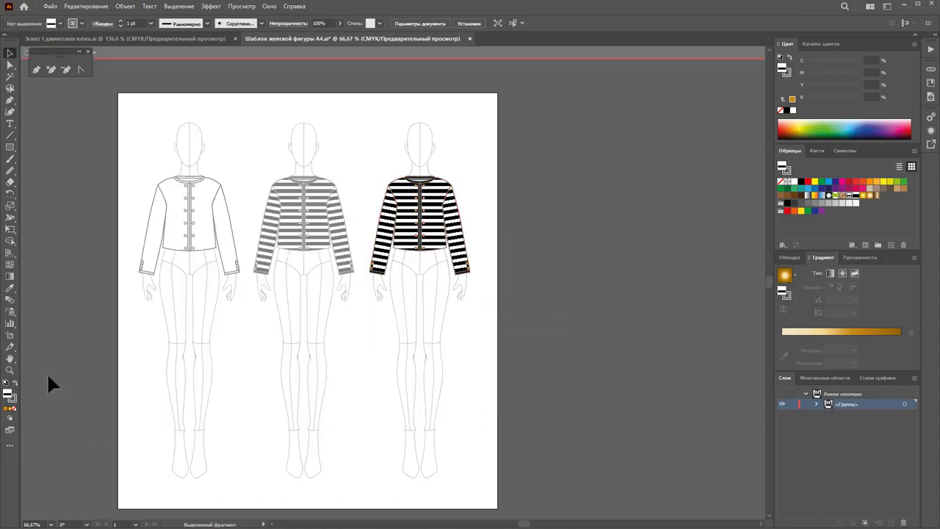
click(10, 370)
click(422, 209)
drag(423, 209, 542, 219)
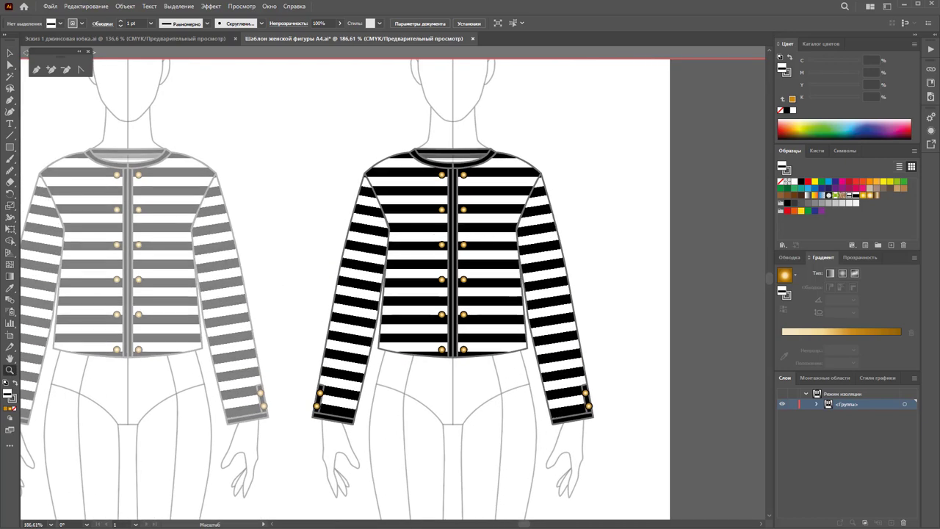
- Fill the right jacket with the wider black stripe pattern and drag out a copy of its tile
click(10, 76)
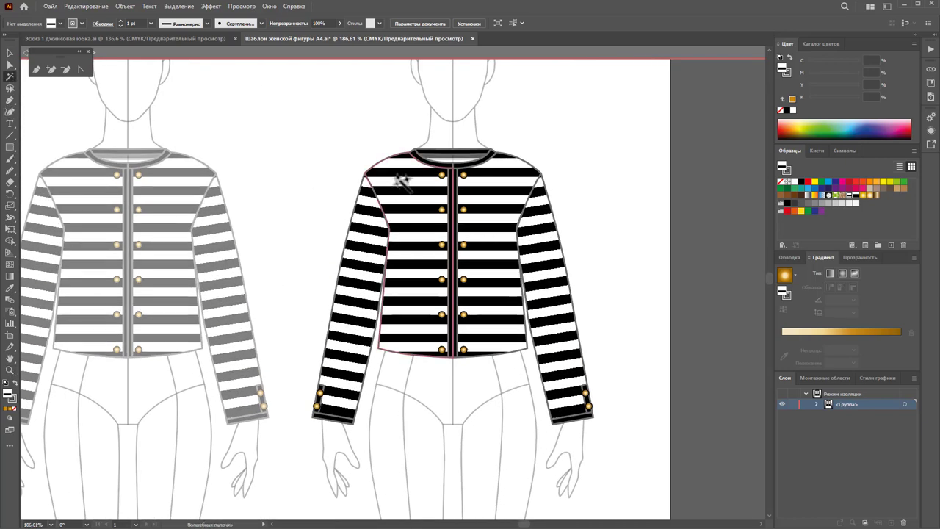
click(395, 176)
click(855, 197)
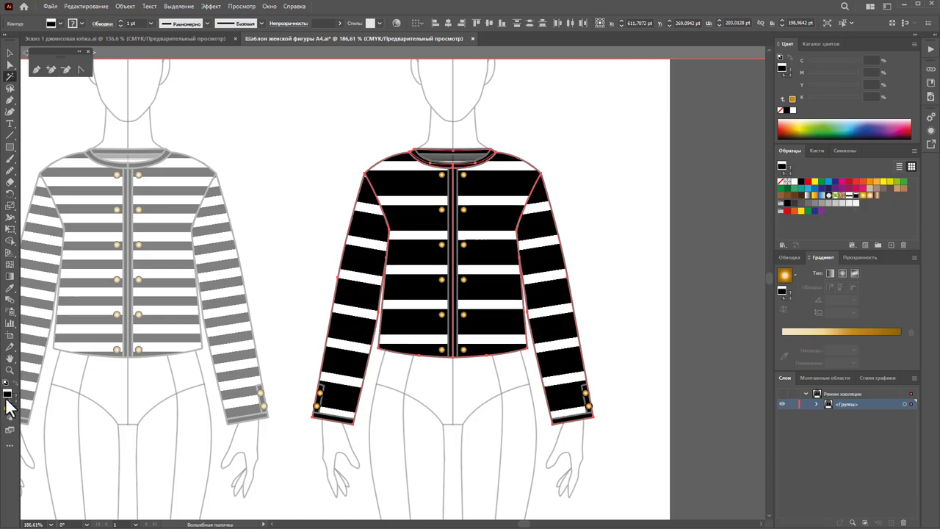
drag(283, 178, 281, 177)
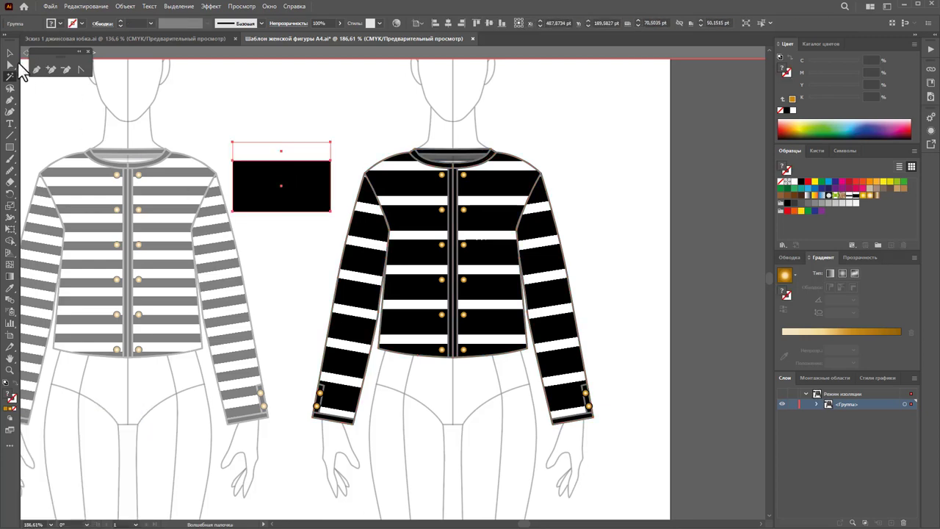
click(9, 52)
click(286, 99)
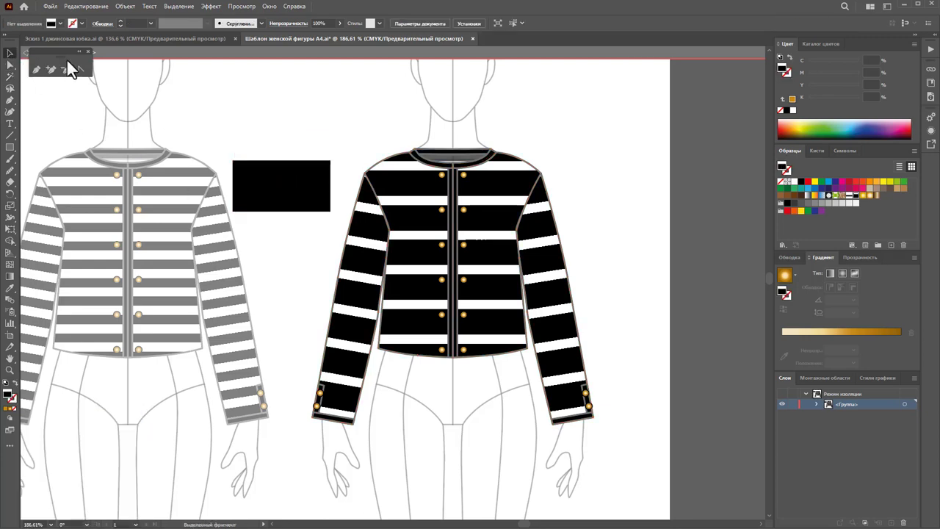
- Thin the tile's white strip and save the edited tile as a new pattern swatch
click(9, 64)
click(256, 151)
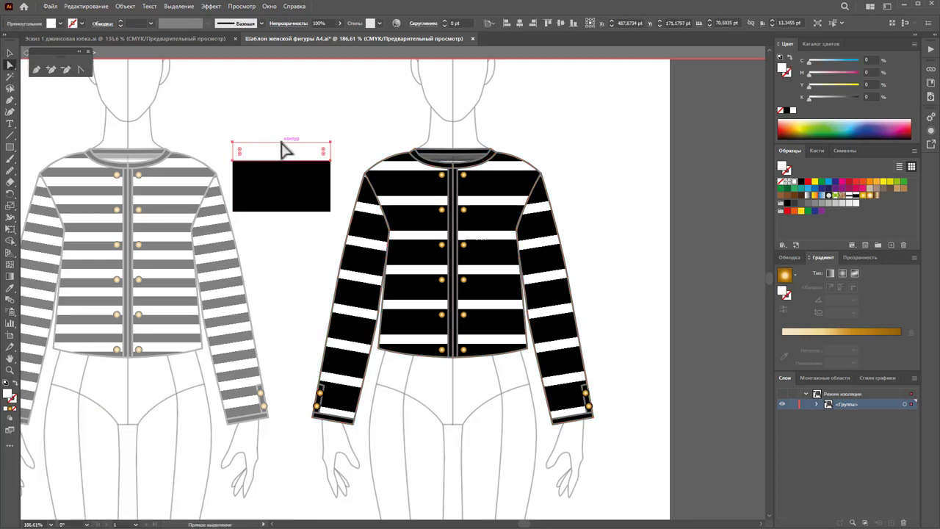
click(256, 151)
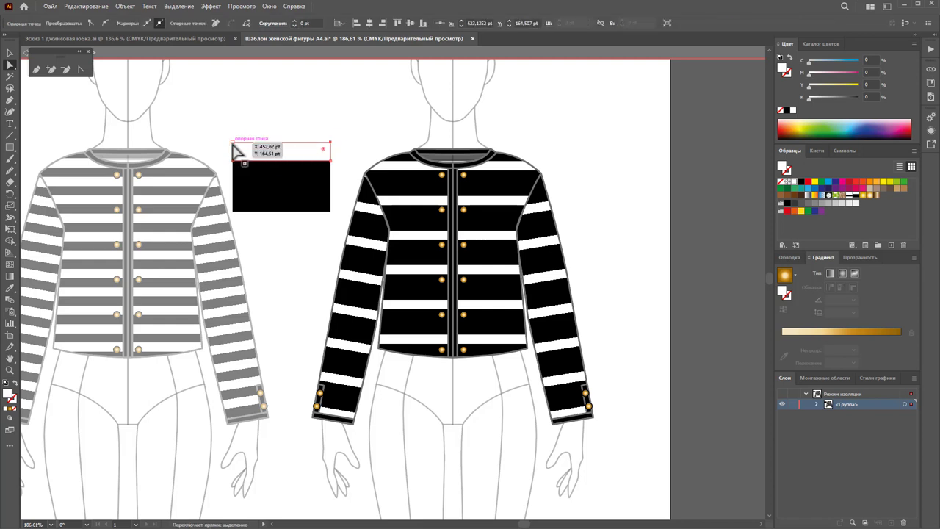
key(Down)
key(Down)
key(Down)
key(Down)
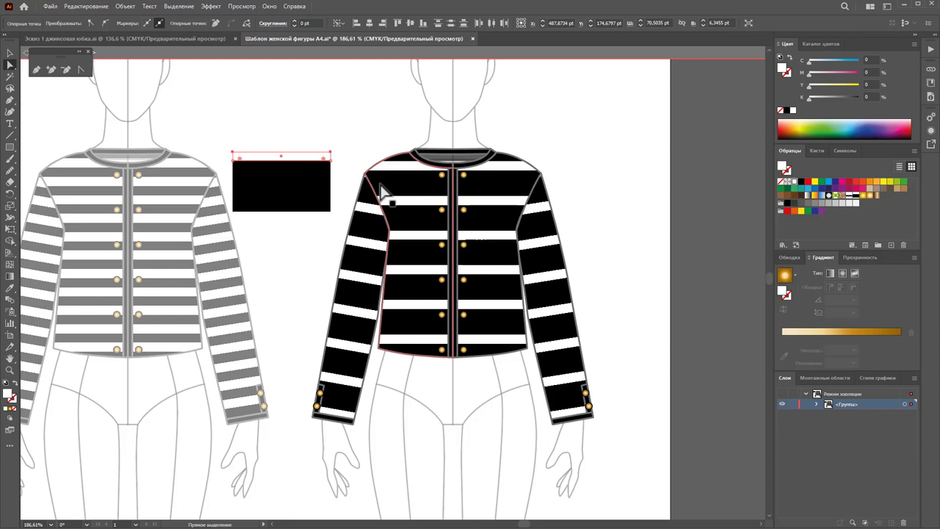
click(314, 189)
click(10, 53)
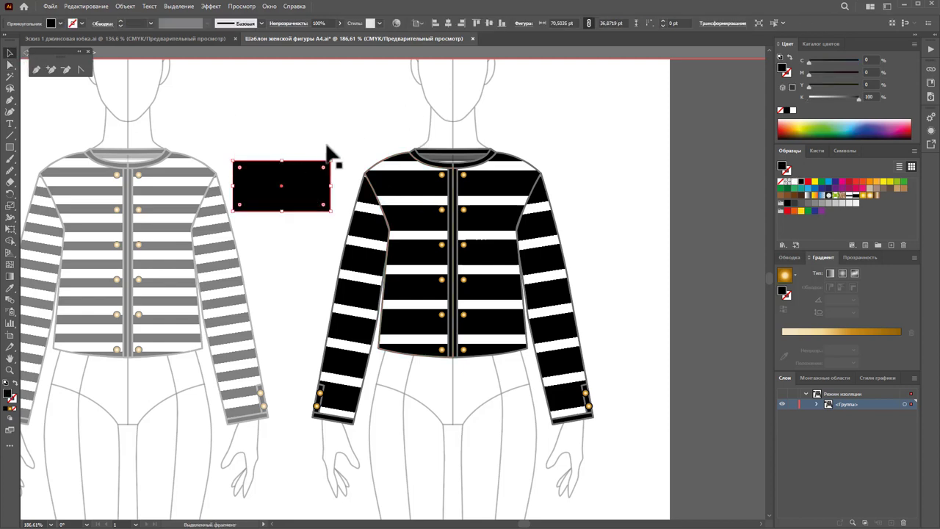
drag(315, 165, 775, 246)
drag(875, 221, 873, 219)
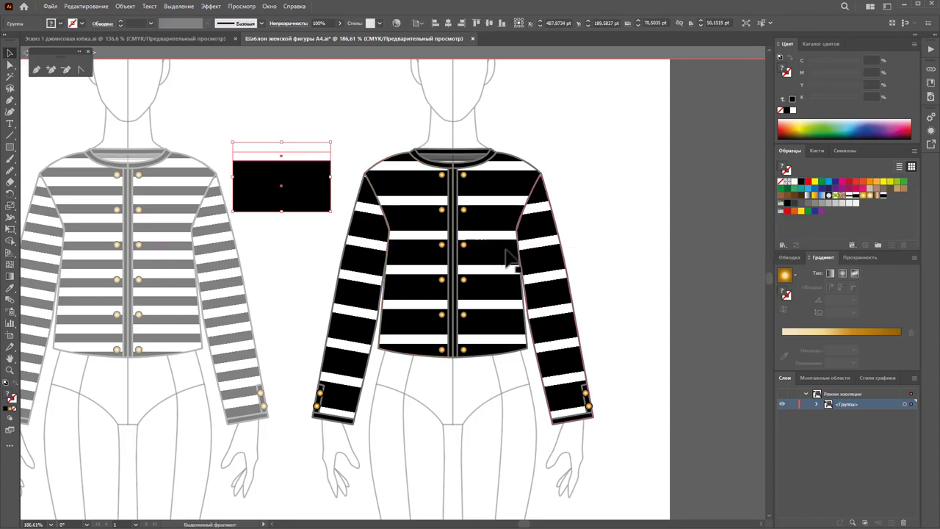
- Ungroup the leftover tile on the canvas and delete its white and black rectangles
click(340, 121)
click(303, 156)
right_click(305, 174)
click(359, 315)
click(305, 151)
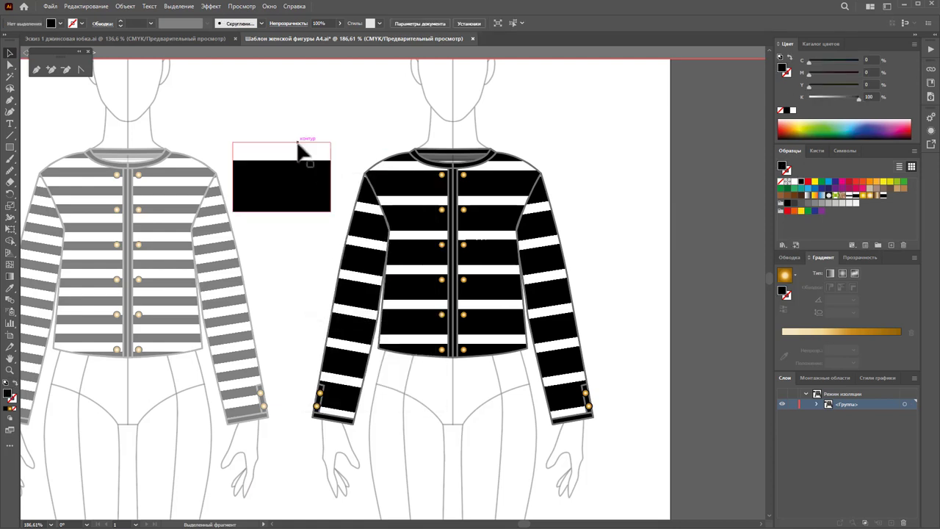
key(Delete)
click(302, 174)
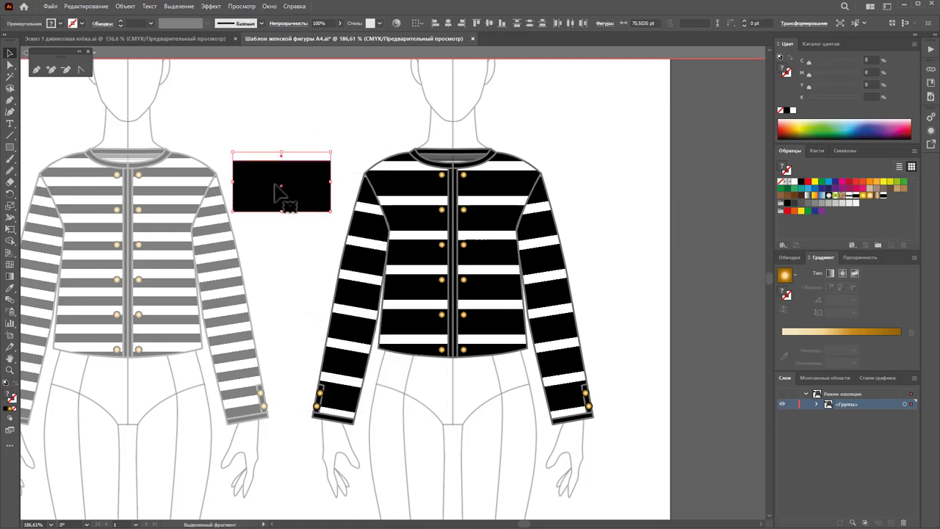
drag(283, 199, 874, 220)
key(Delete)
- Apply the new thin-white-stripe pattern to the right jacket's striped pieces and zoom out
click(10, 76)
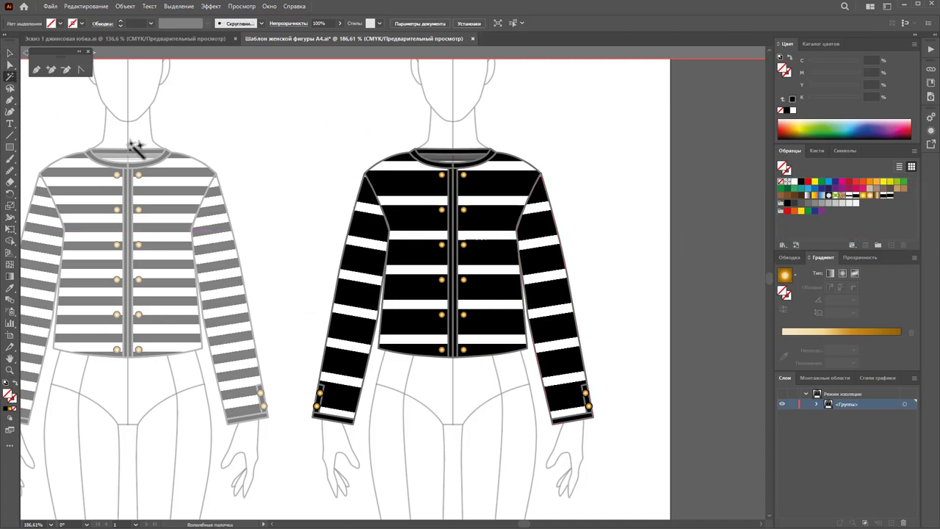
click(540, 249)
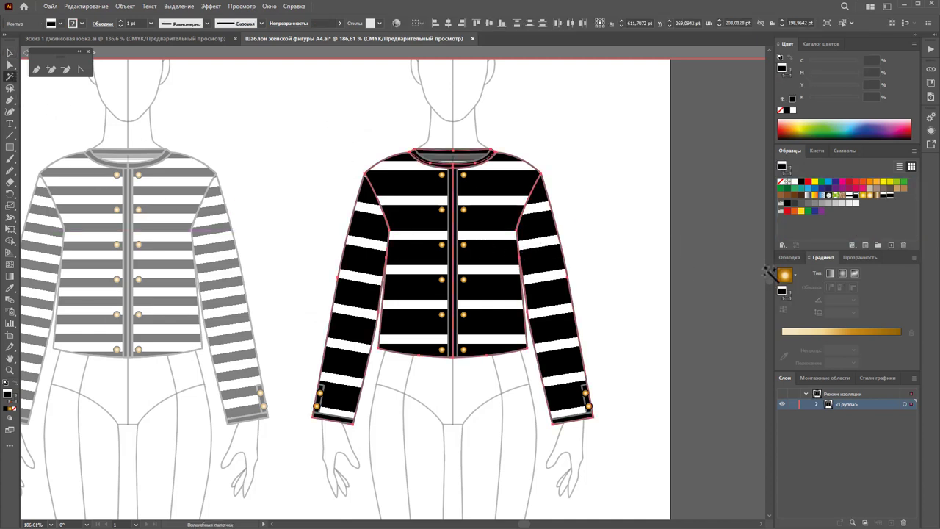
click(885, 196)
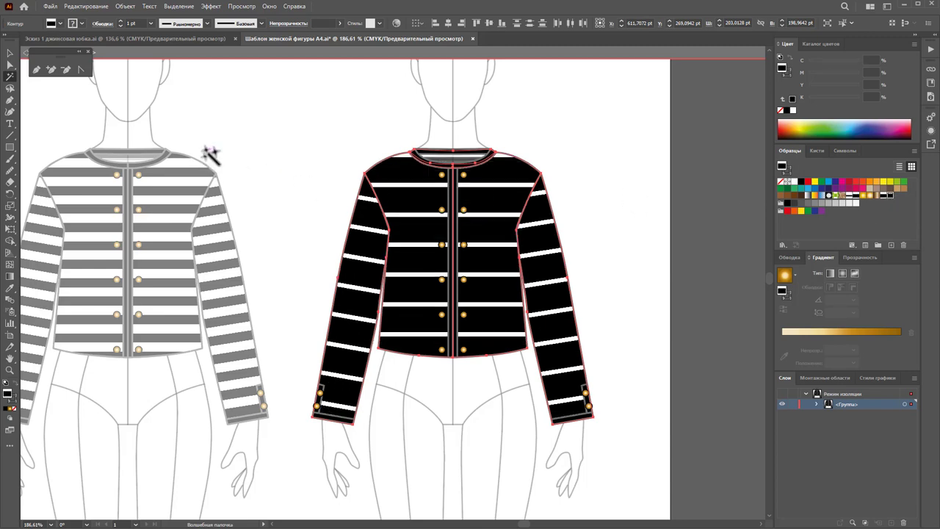
click(9, 53)
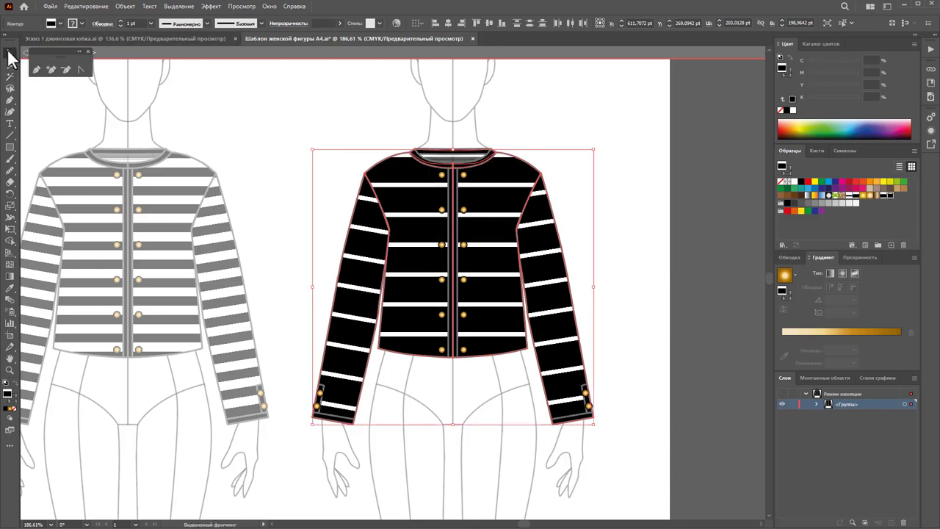
click(287, 124)
key(z)
alt+click(426, 278)
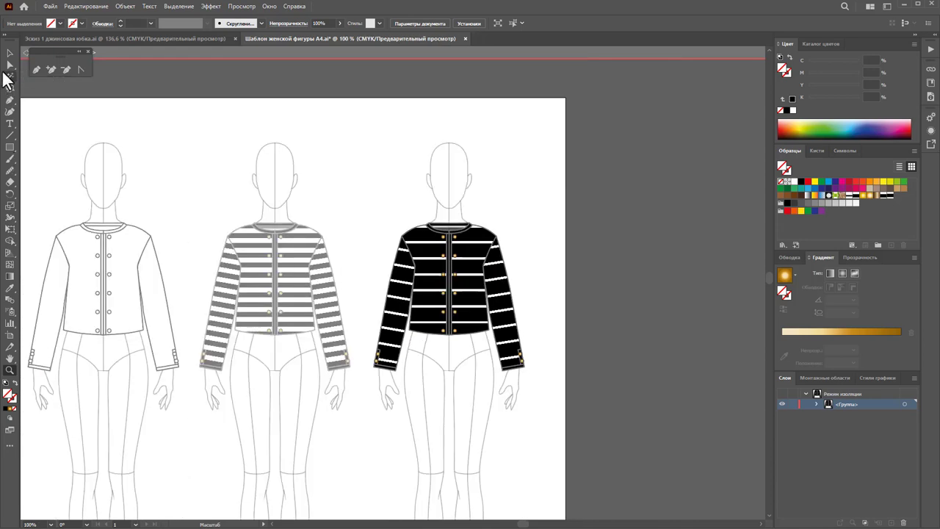
click(10, 52)
- Exit isolation mode on the jacket group and zoom in on the right jacket
double_click(455, 161)
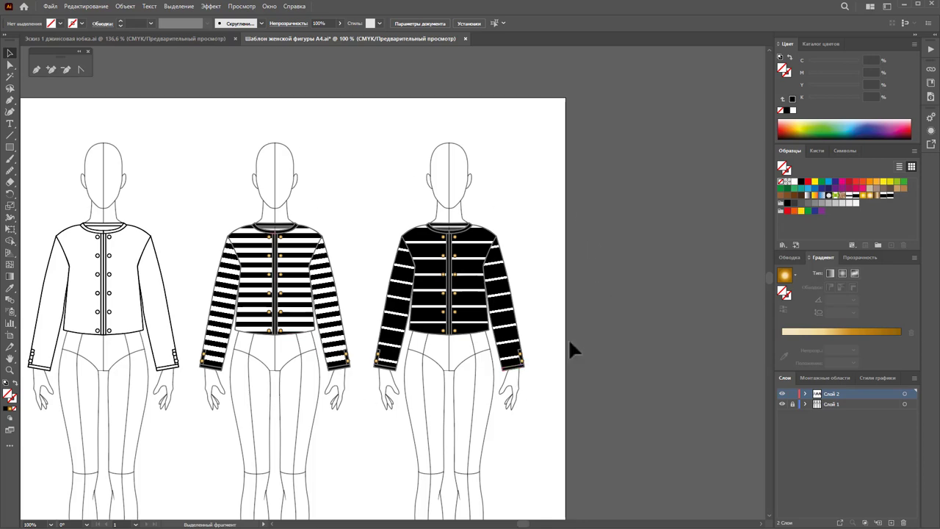
click(10, 371)
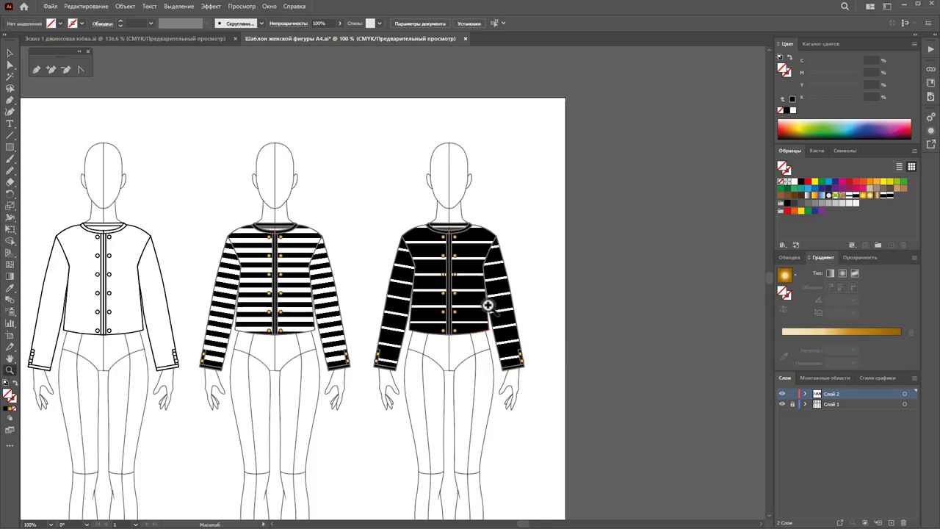
mouse_move(490, 307)
mouse_down()
mouse_move(607, 308)
mouse_move(502, 304)
mouse_up()
- Isolate the right jacket and select its collar, front panel and both sleeves
click(11, 64)
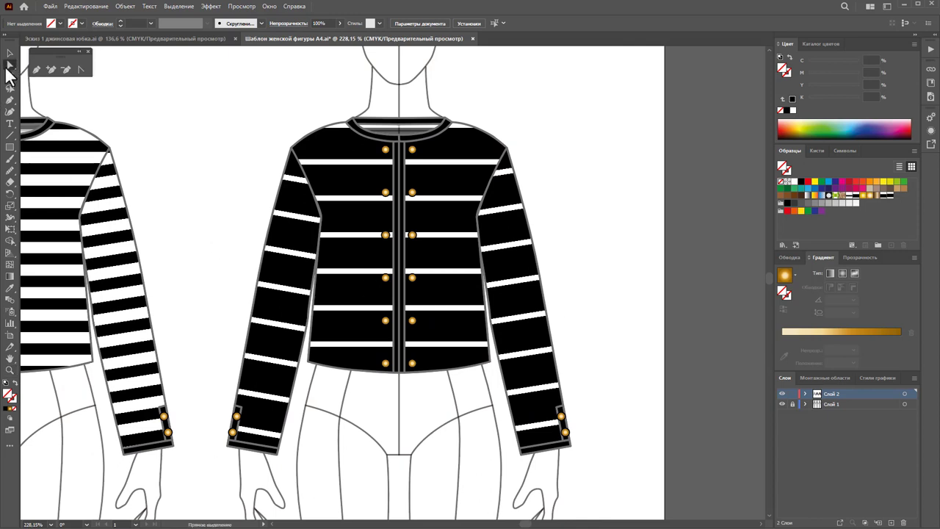
click(438, 135)
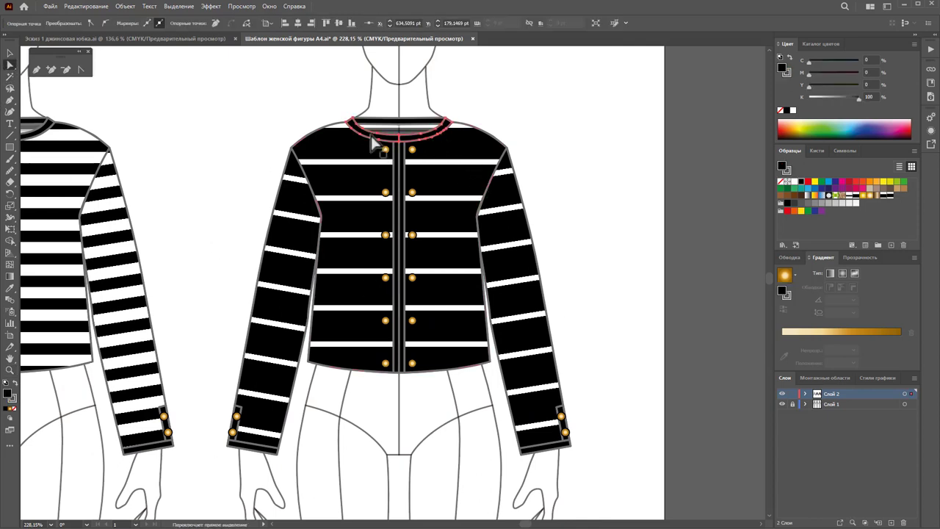
click(390, 129)
click(11, 53)
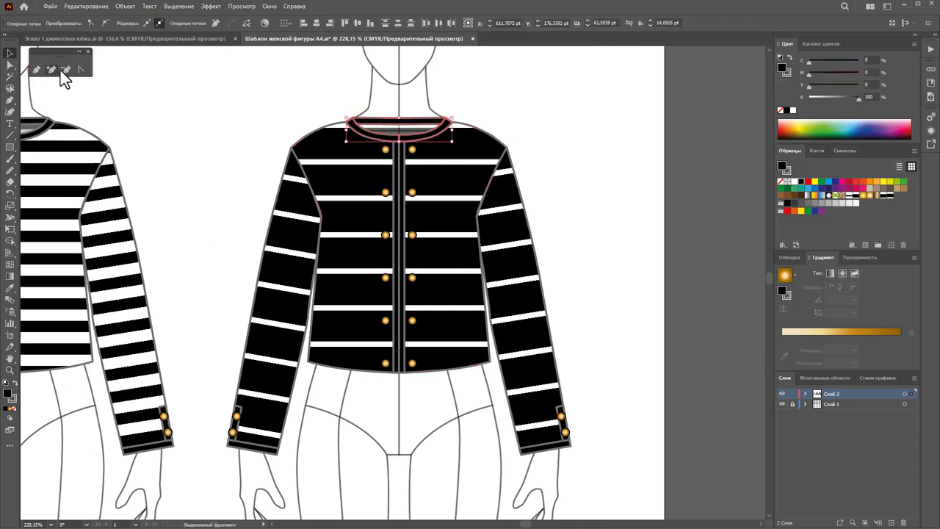
double_click(455, 165)
click(447, 132)
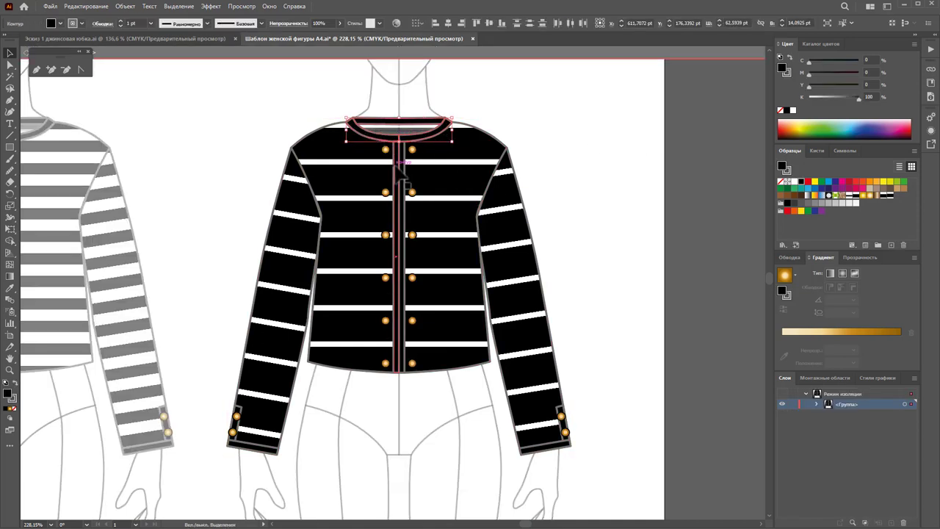
shift+click(407, 186)
shift+click(563, 439)
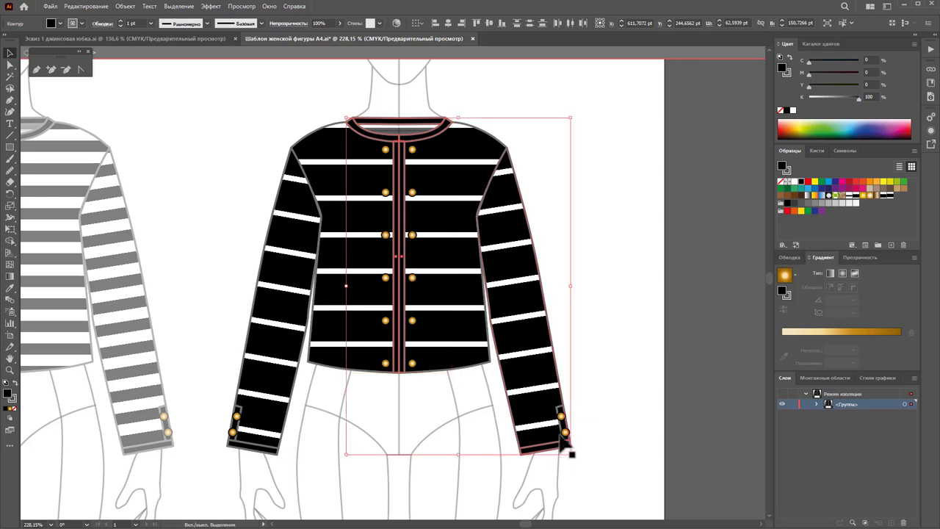
shift+click(269, 449)
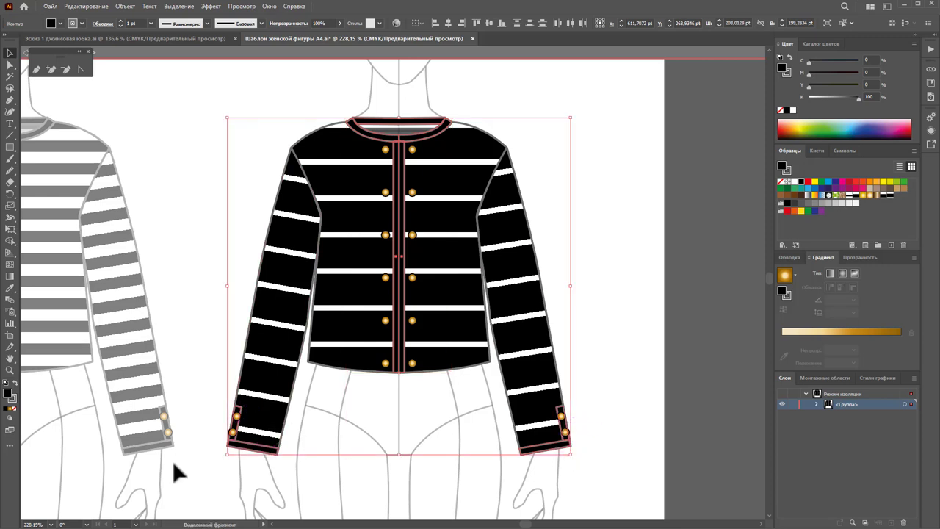
- Make the selected pieces' outlines solid black, then zoom out to all three jackets
click(11, 399)
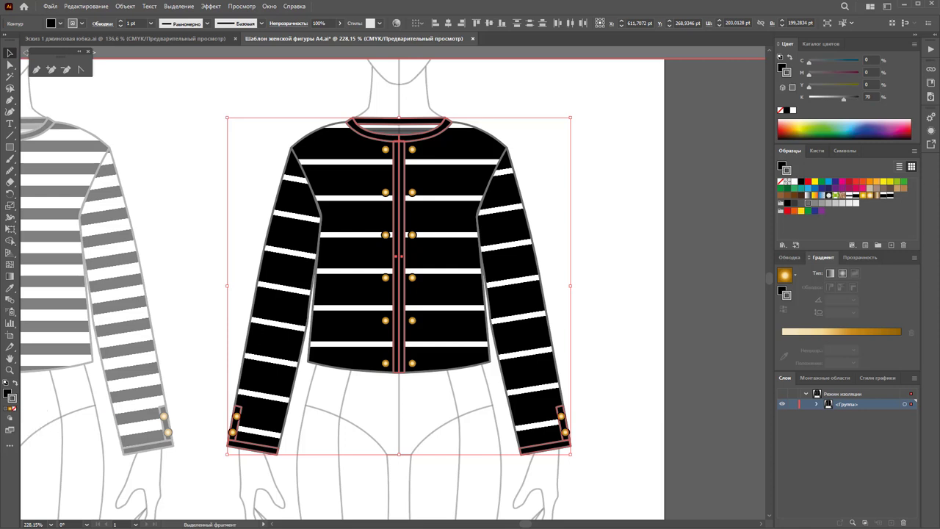
click(800, 185)
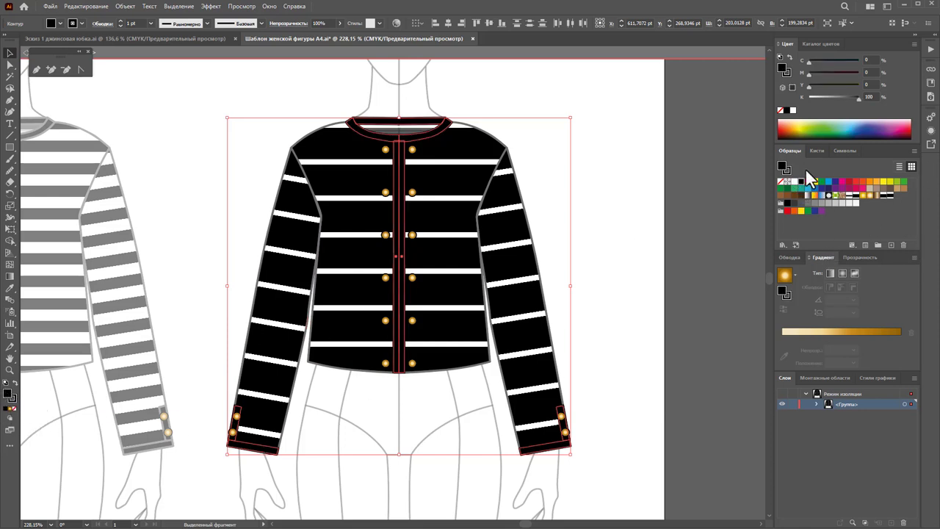
click(794, 182)
click(571, 222)
key(z)
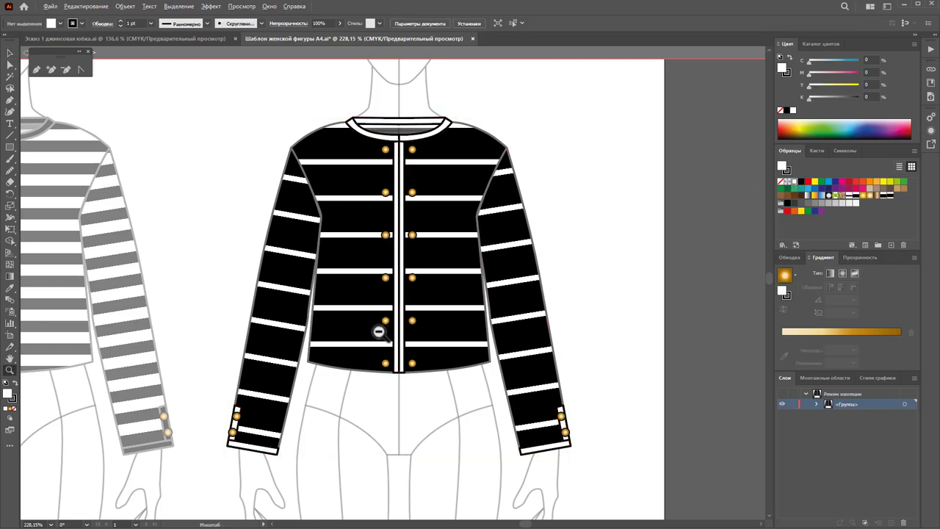
alt+click(358, 307)
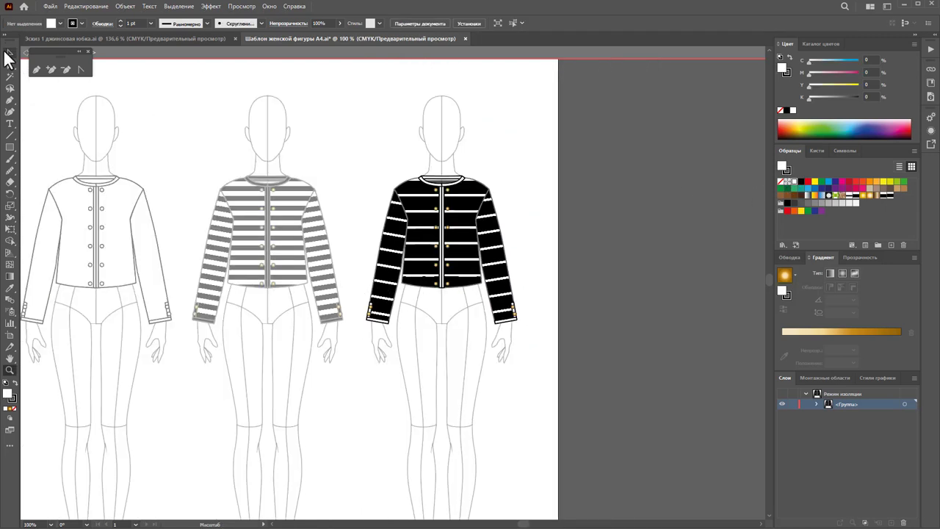
- Exit isolation mode and zoom to fit the artboard with all three jacket variants
click(9, 54)
double_click(512, 158)
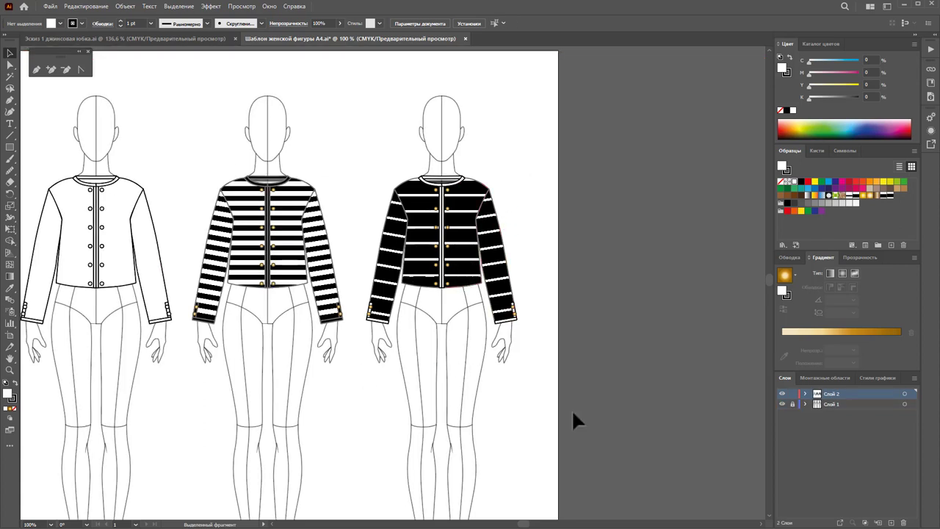
key(z)
drag(439, 413, 384, 378)
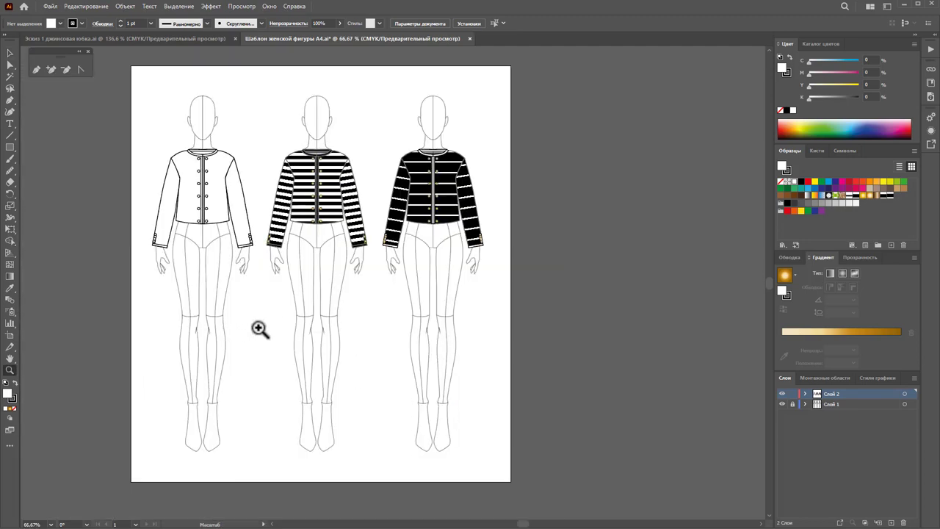
mouse_move(260, 235)
mouse_down()
mouse_move(284, 254)
mouse_move(211, 250)
mouse_up()
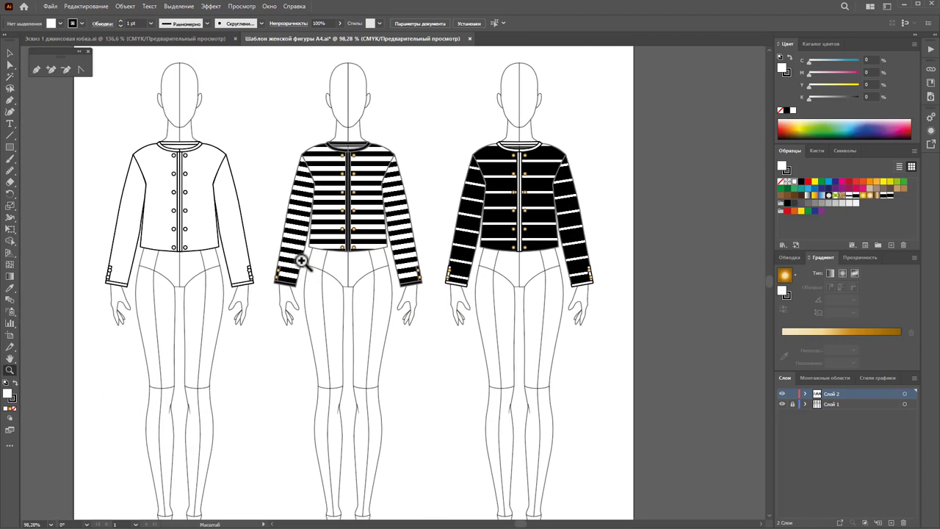
drag(130, 212, 139, 238)
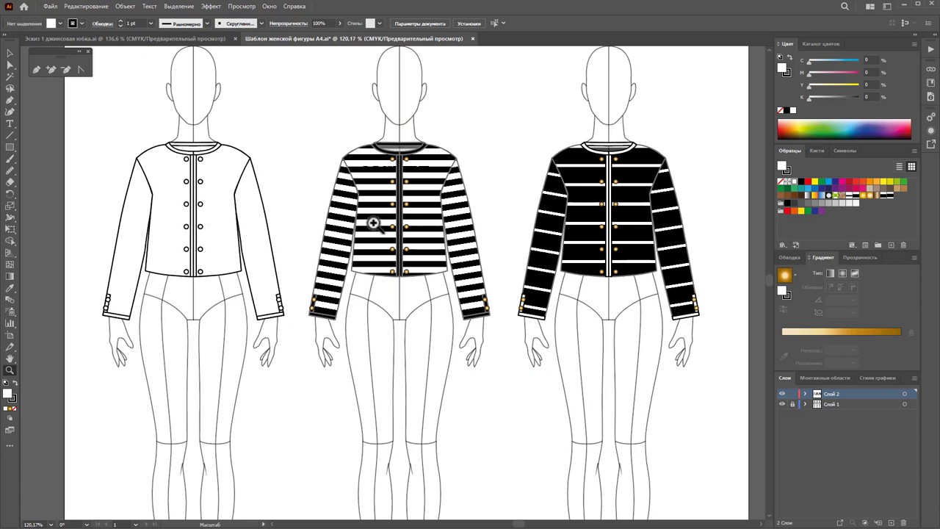
alt+click(402, 301)
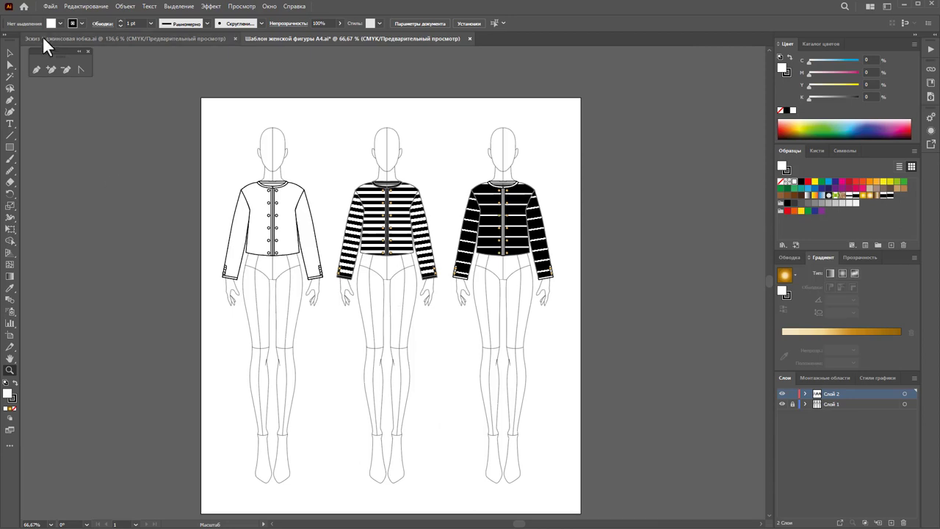
- Switch to the denim skirt sketch and zoom out to its whole artboard
click(10, 53)
click(70, 38)
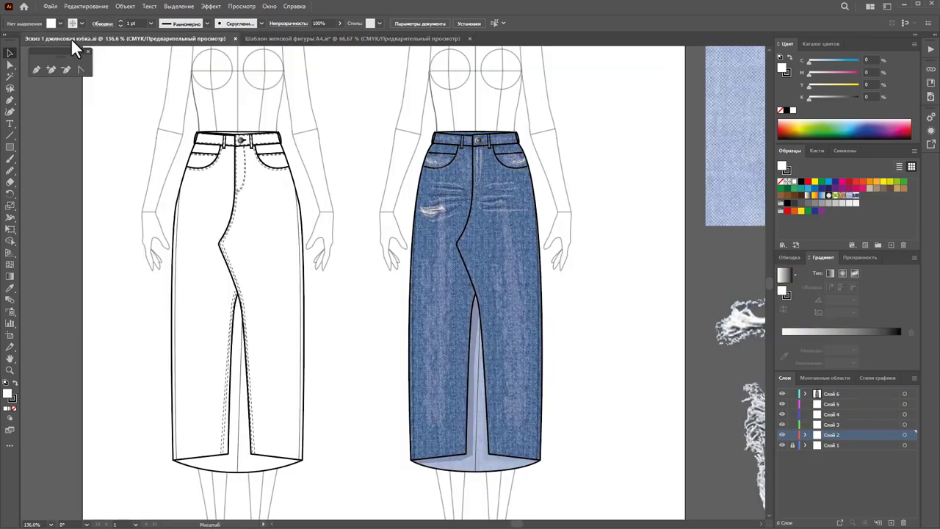
key(z)
alt+click(515, 279)
alt+click(393, 270)
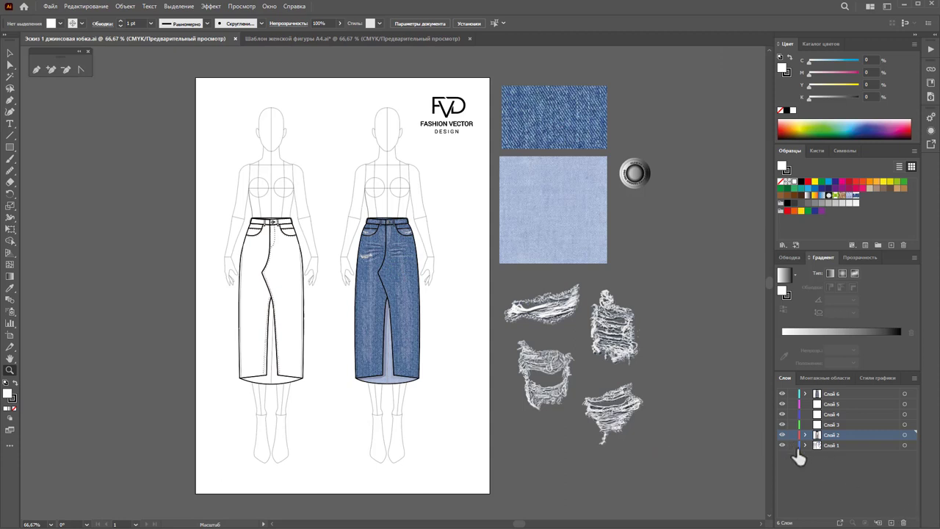
- Marquee-select the denim skirt figure, croquis and FVD logo together, then return to the template
click(6, 53)
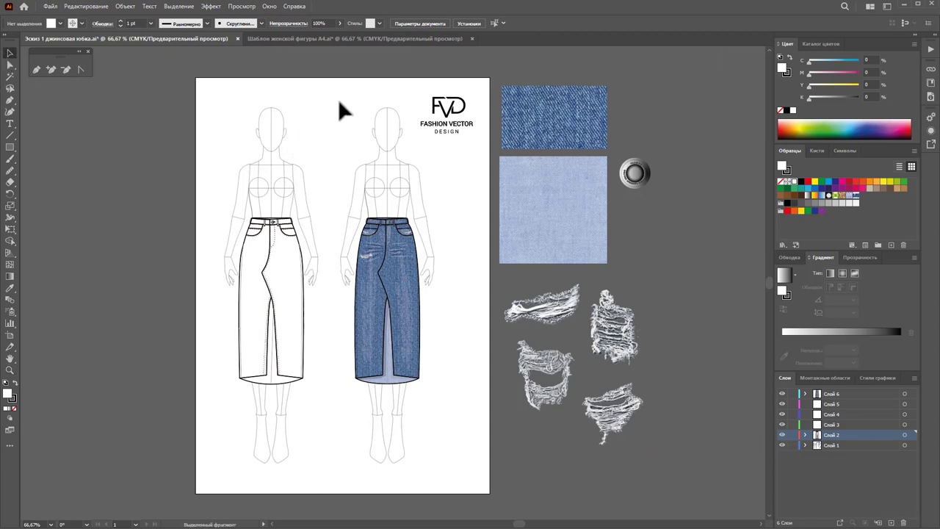
drag(339, 103, 428, 457)
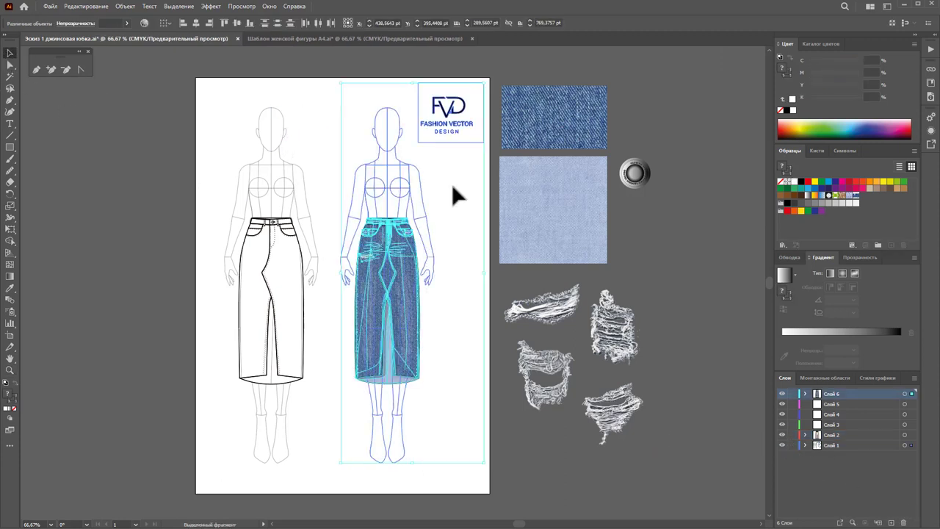
click(474, 211)
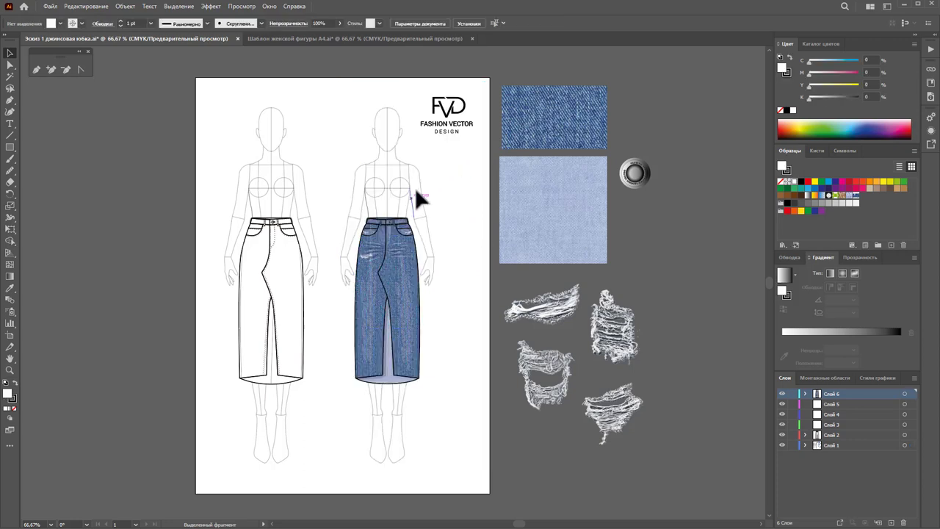
click(416, 200)
mouse_move(437, 483)
mouse_down()
mouse_move(364, 391)
mouse_move(336, 98)
mouse_move(433, 483)
mouse_up()
click(464, 110)
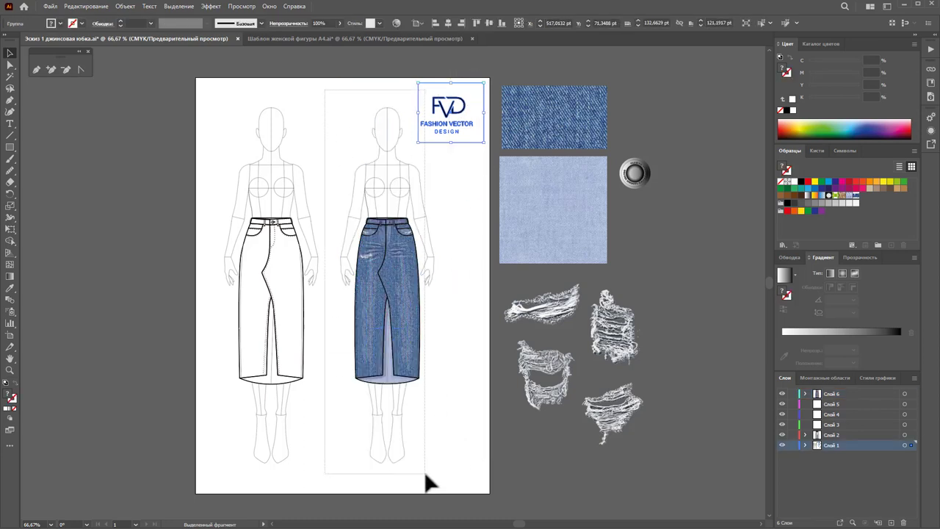
click(454, 110)
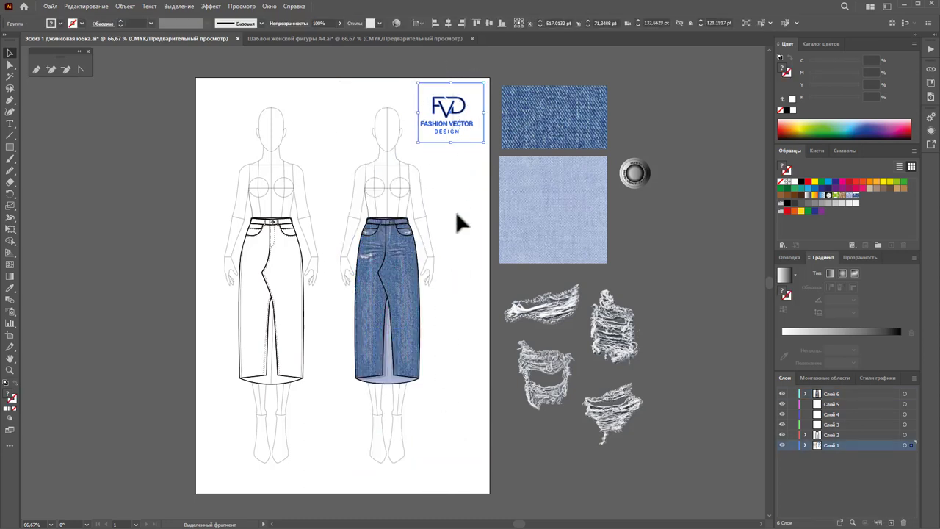
click(448, 316)
mouse_move(432, 476)
mouse_down()
mouse_move(323, 286)
mouse_move(329, 100)
mouse_up()
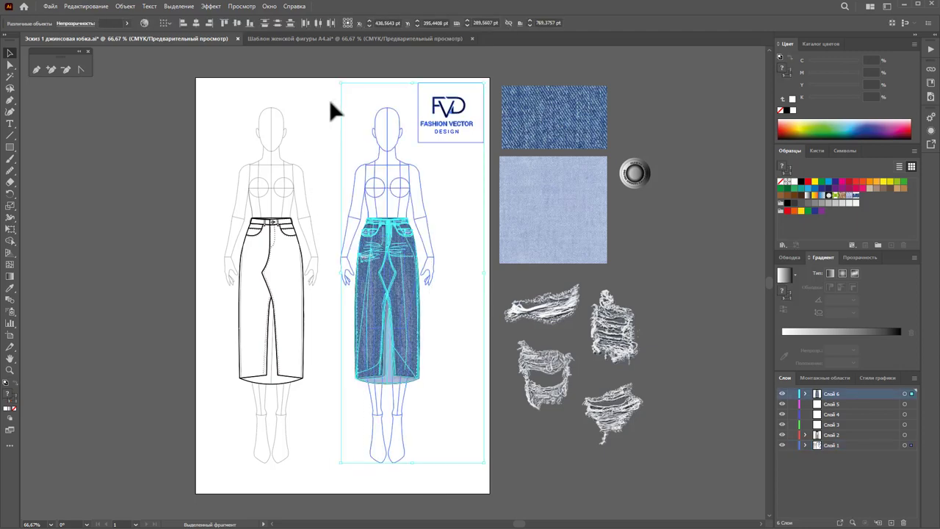
click(310, 37)
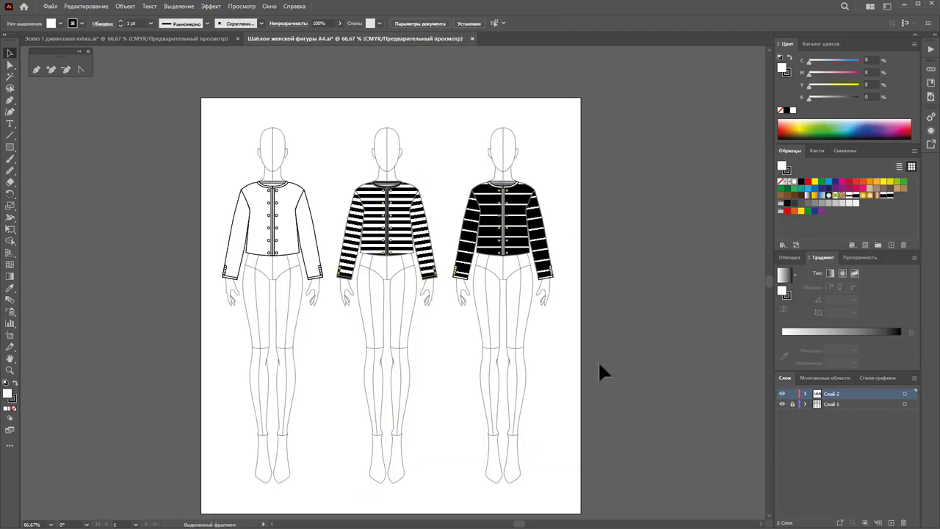
- Paste the skirt figure and place it to the right of the artboard
drag(520, 524, 535, 520)
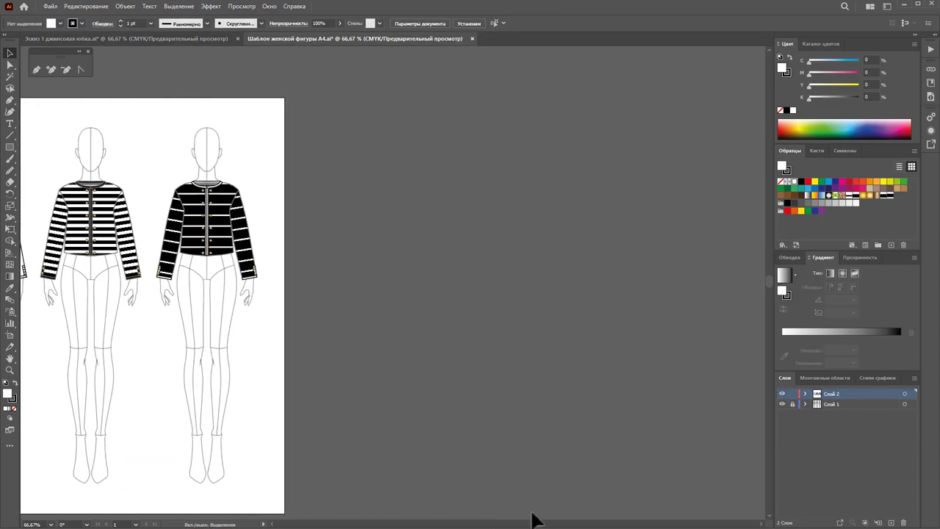
key(ctrl+v)
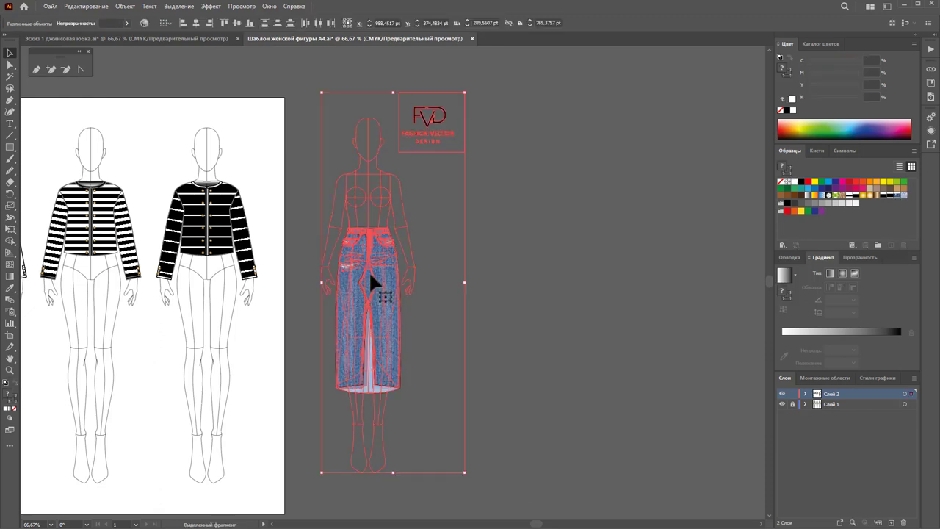
mouse_move(371, 272)
mouse_down()
mouse_move(490, 295)
mouse_move(530, 290)
mouse_up()
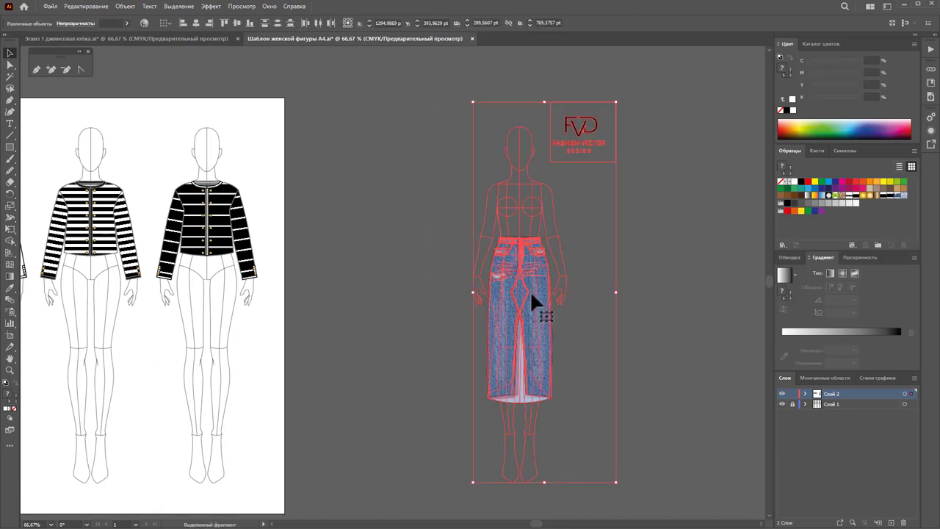
key(Delete)
key(ctrl+f)
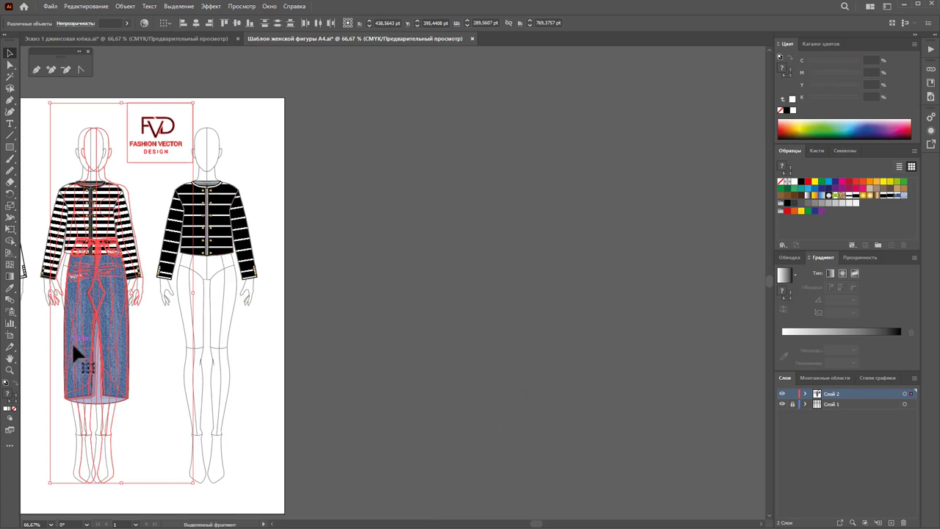
drag(76, 357, 433, 351)
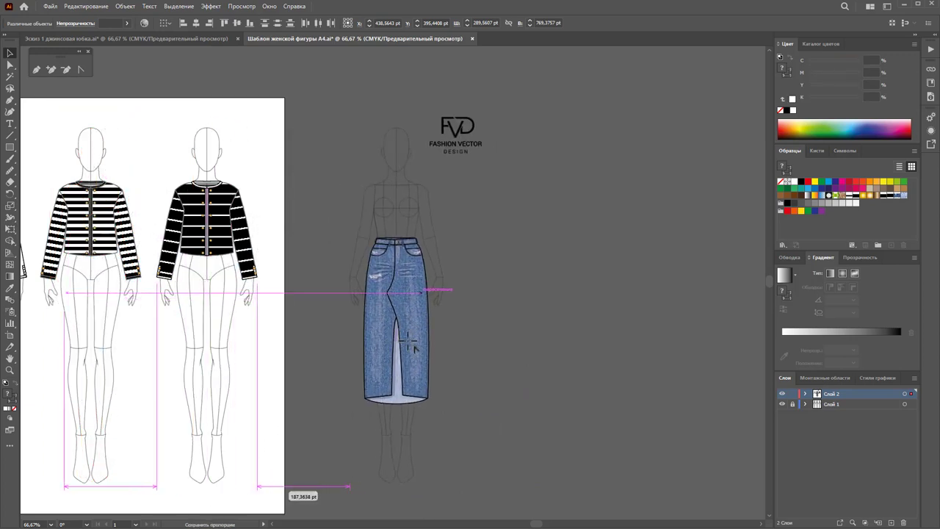
click(507, 305)
- Delete the FVD logo and Alt-drag a copy of the black striped jacket onto the skirt figure
drag(452, 136, 519, 124)
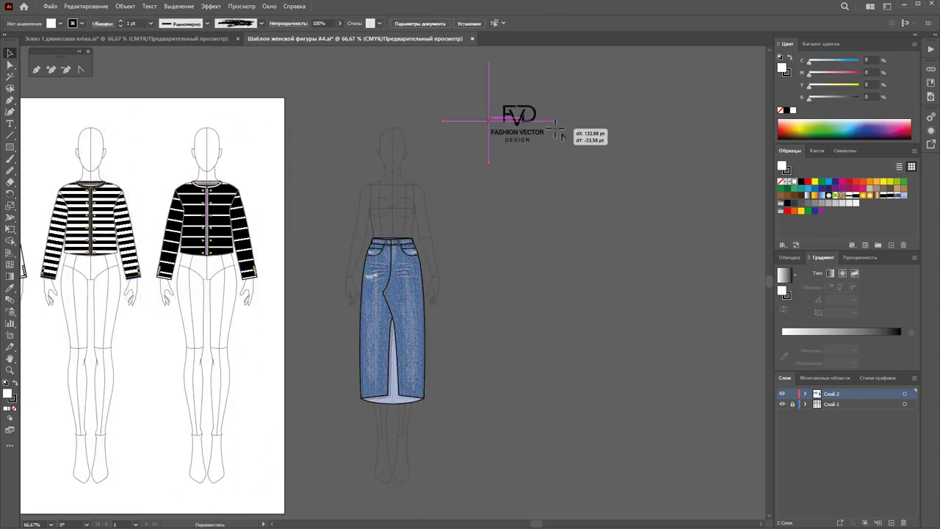
key(Delete)
click(135, 219)
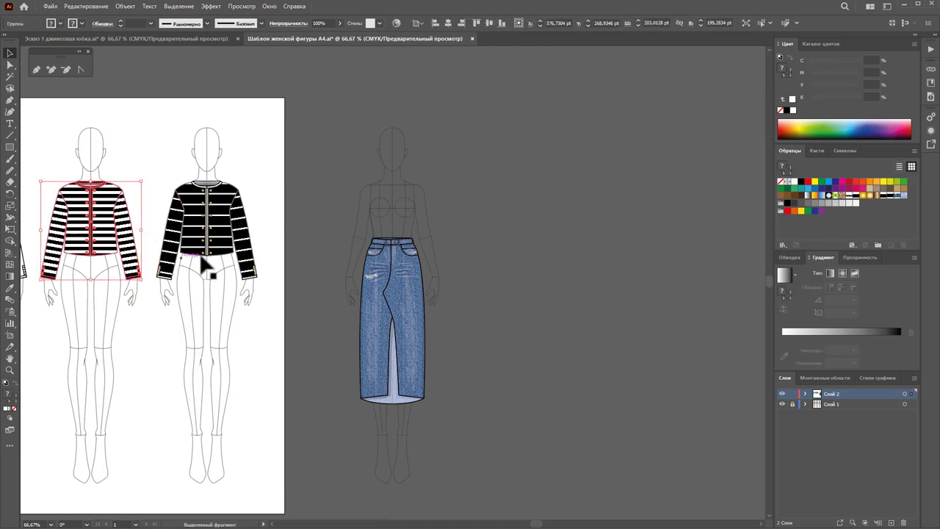
drag(214, 228, 397, 227)
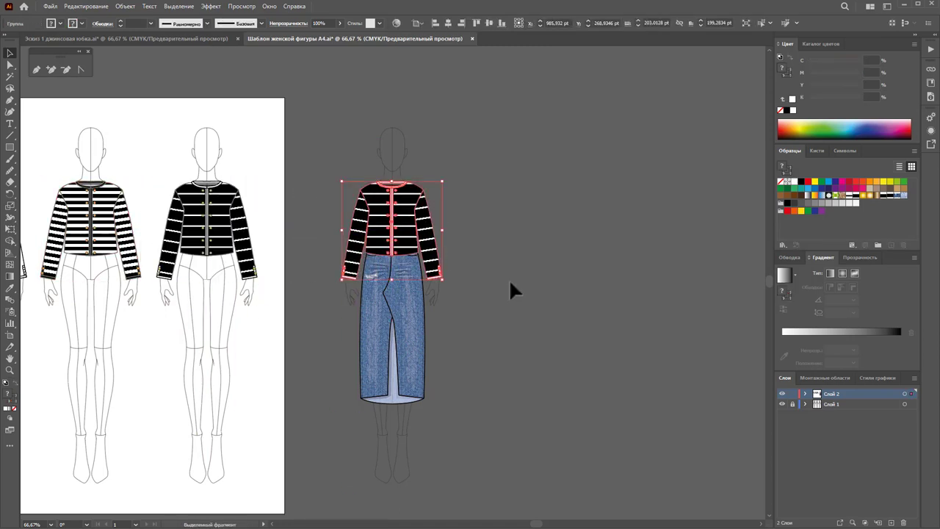
click(509, 278)
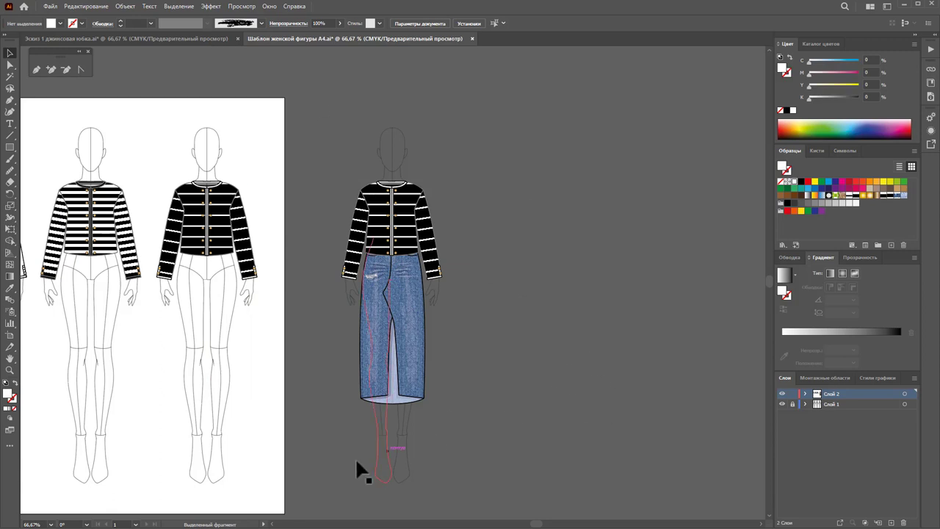
- Draw a second artboard around the denim-skirt figure and move the black jacket to its right
click(10, 336)
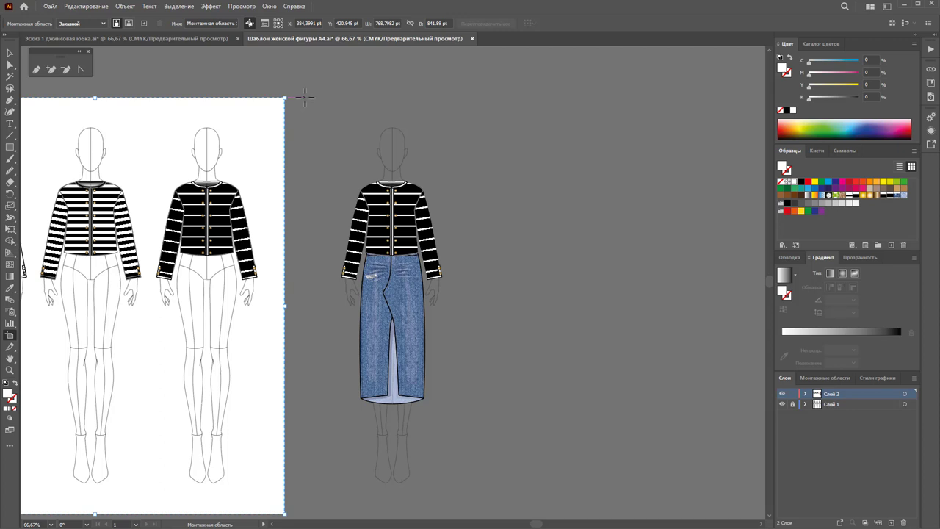
drag(305, 96, 474, 512)
click(9, 53)
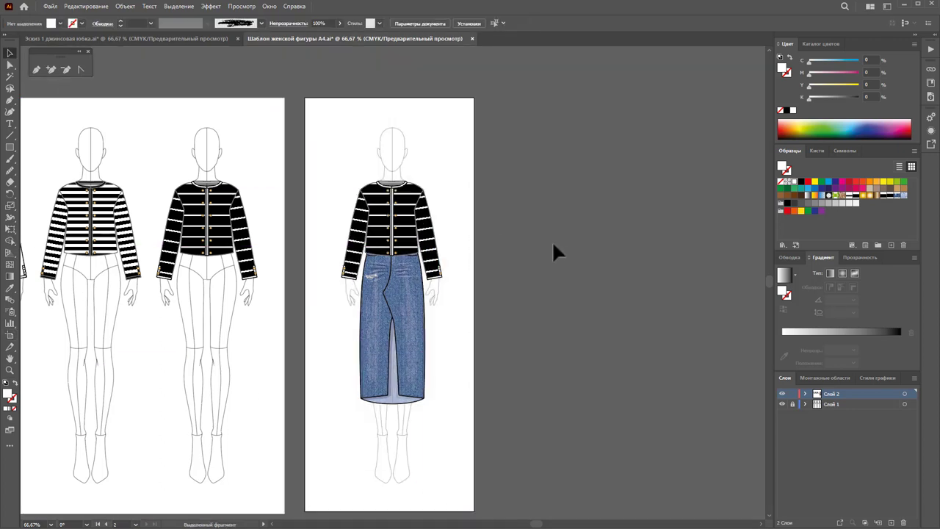
drag(387, 228, 547, 229)
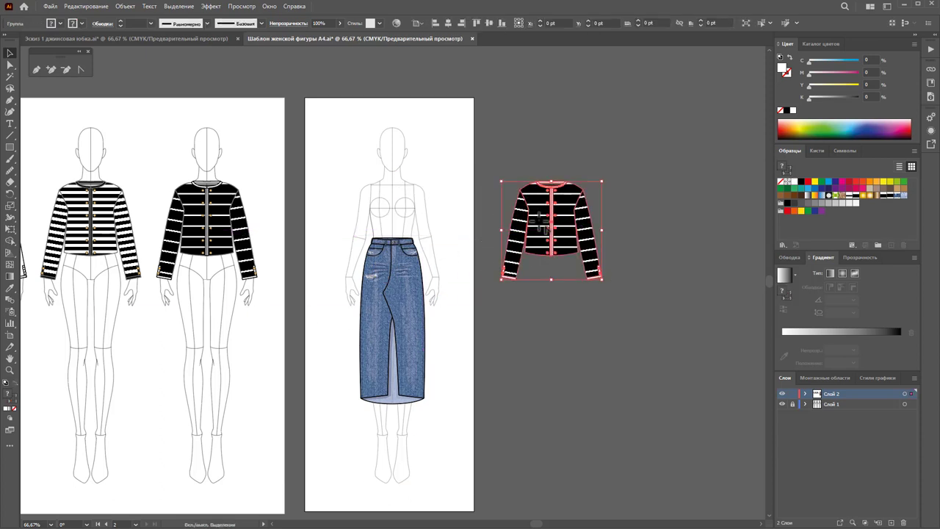
- Try a copy of the white striped jacket on the skirt figure, then undo it
drag(87, 272, 367, 234)
click(455, 321)
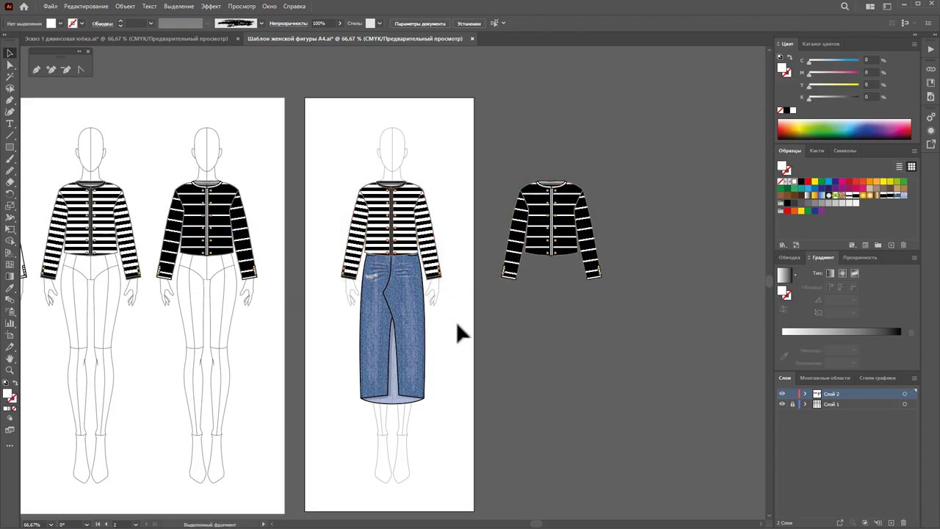
key(ctrl+z)
key(ctrl+z)
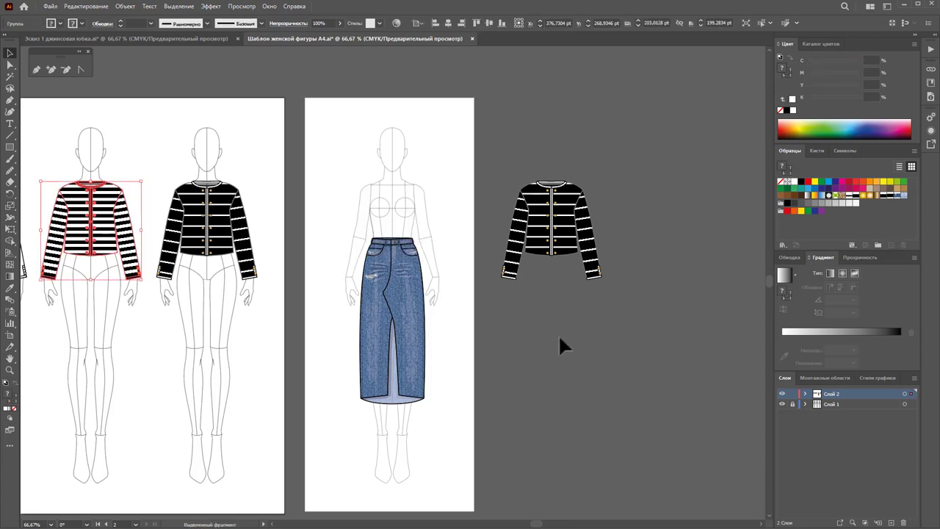
key(ctrl+z)
- Move the black striped jacket onto the skirt figure above the waistband and deselect
drag(552, 230, 394, 231)
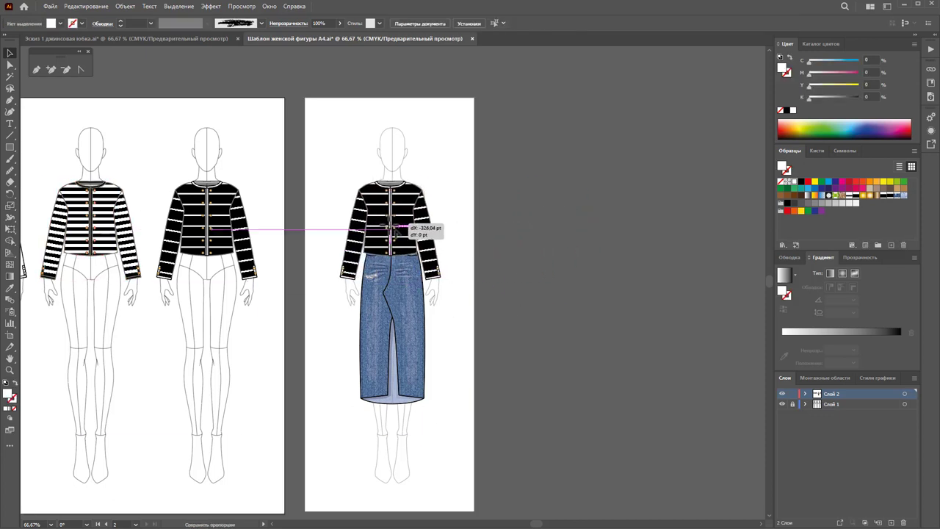
drag(395, 231, 400, 232)
click(417, 116)
click(487, 352)
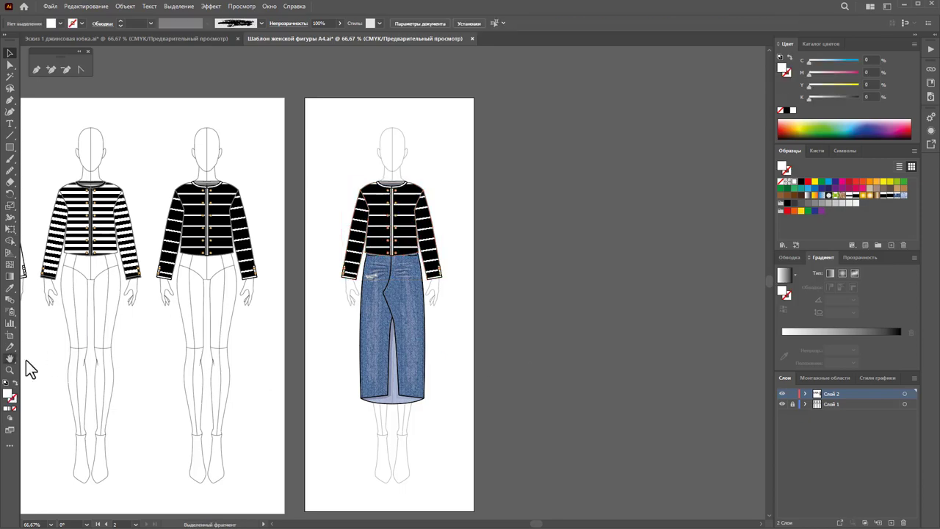
click(9, 370)
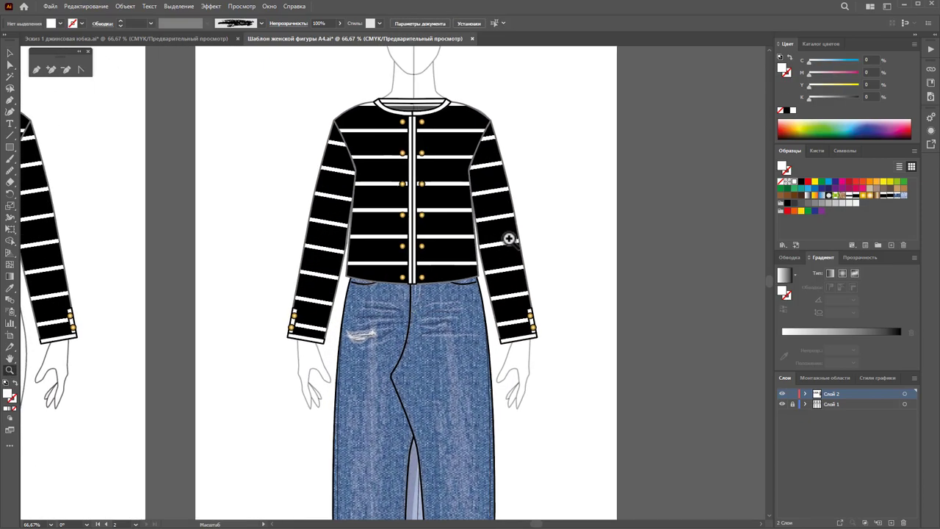
- Zoom in on the jacket and delete its lowest pair of gold buttons
drag(377, 236, 517, 236)
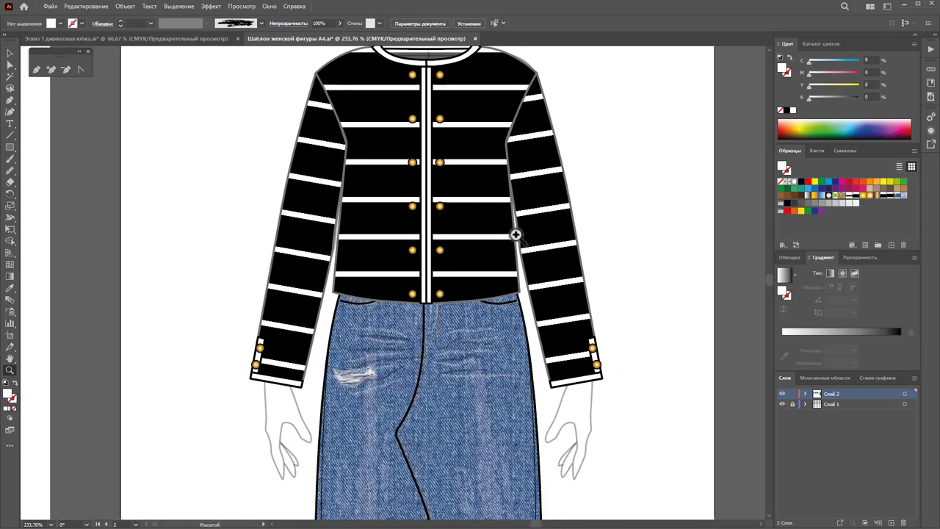
key(p)
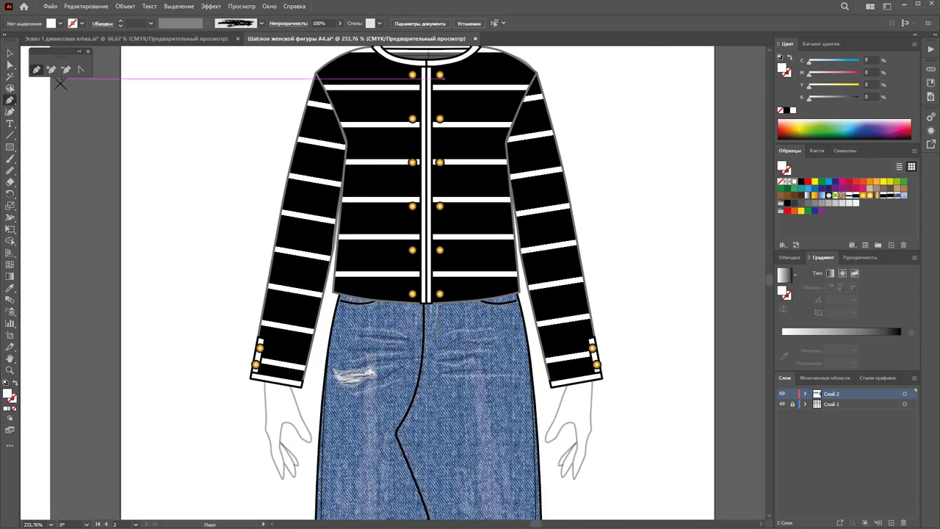
click(9, 65)
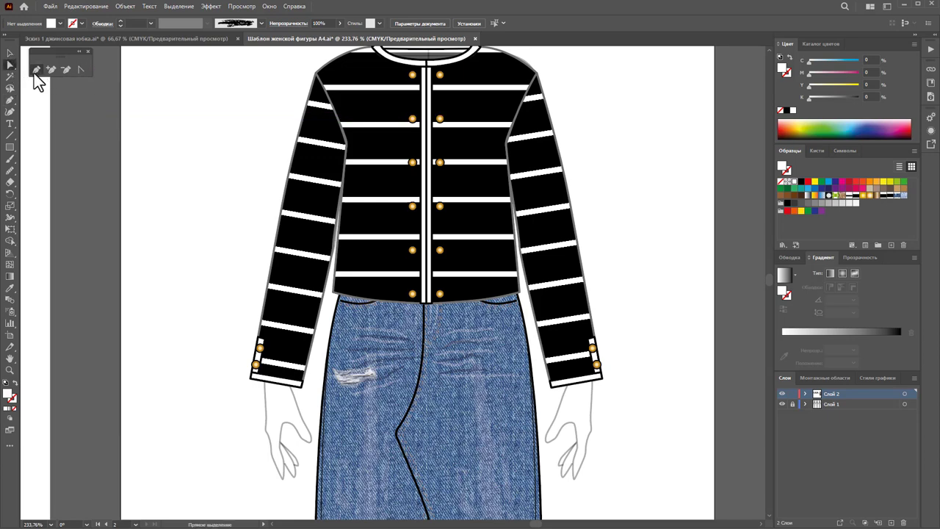
click(442, 293)
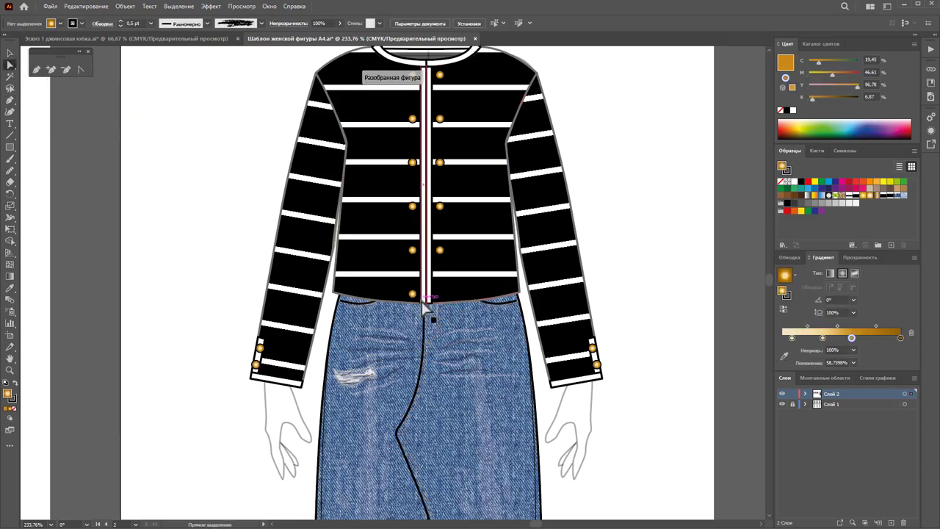
drag(442, 293, 415, 295)
key(Delete)
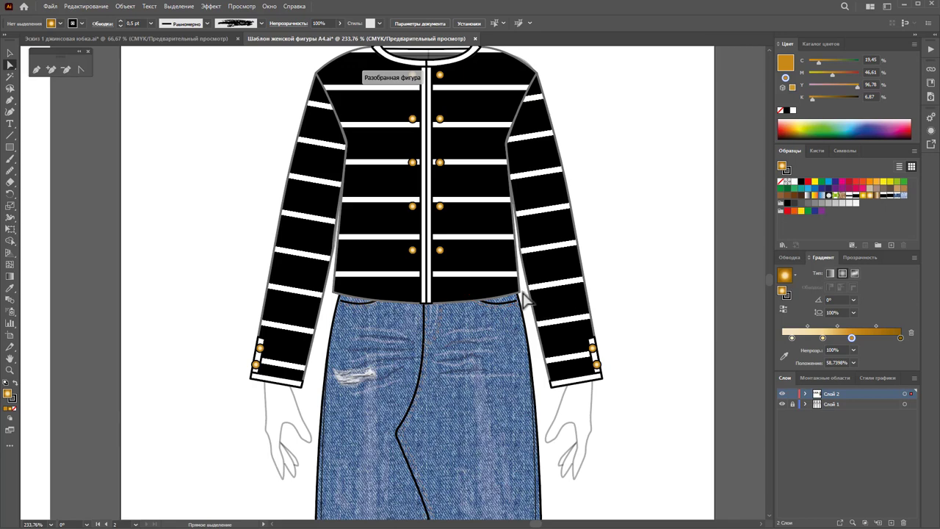
click(433, 306)
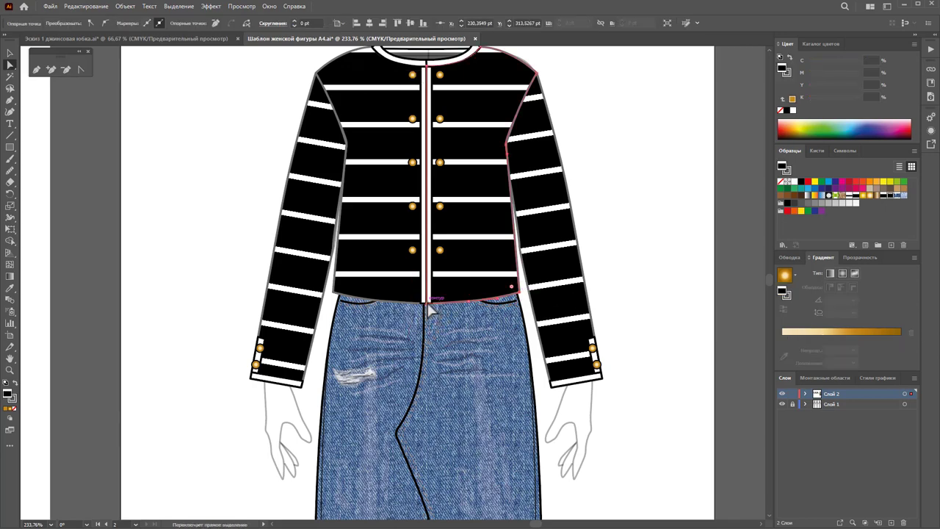
- Isolate the jacket group and raise its hem anchor points five nudges upward
click(10, 52)
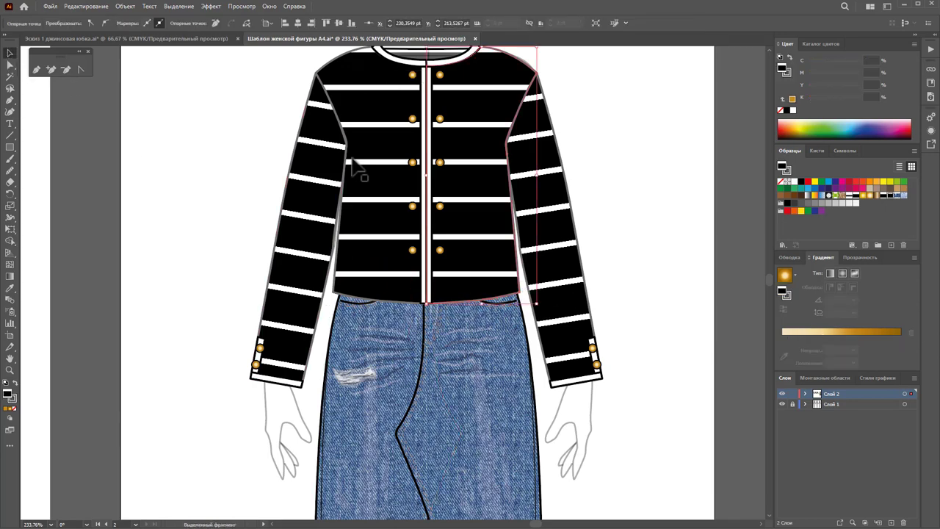
double_click(526, 263)
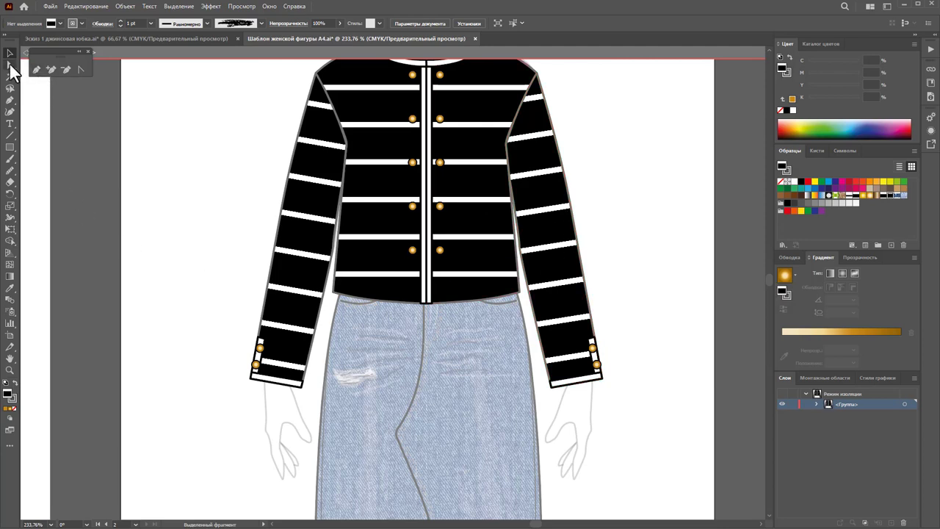
click(10, 64)
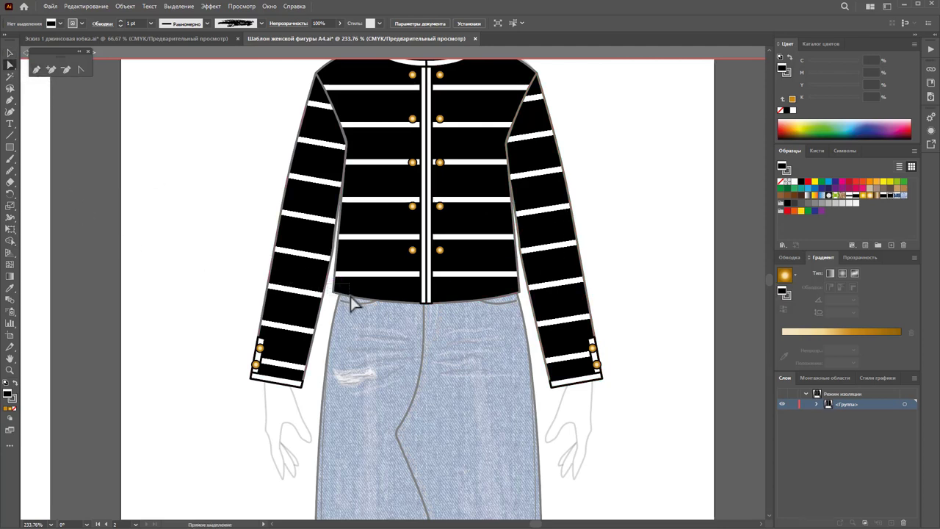
click(561, 373)
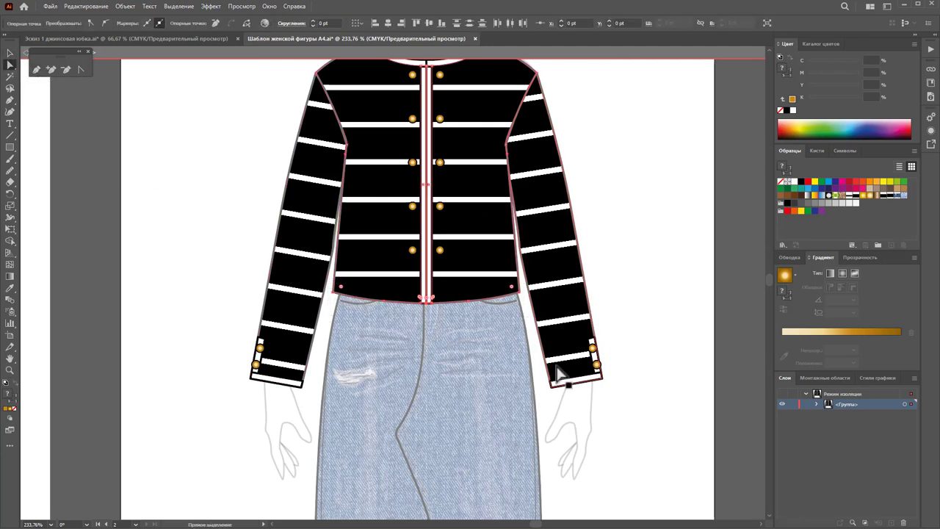
key(Up)
key(Up)
key(Up)
key(Up)
key(Up)
key(Up)
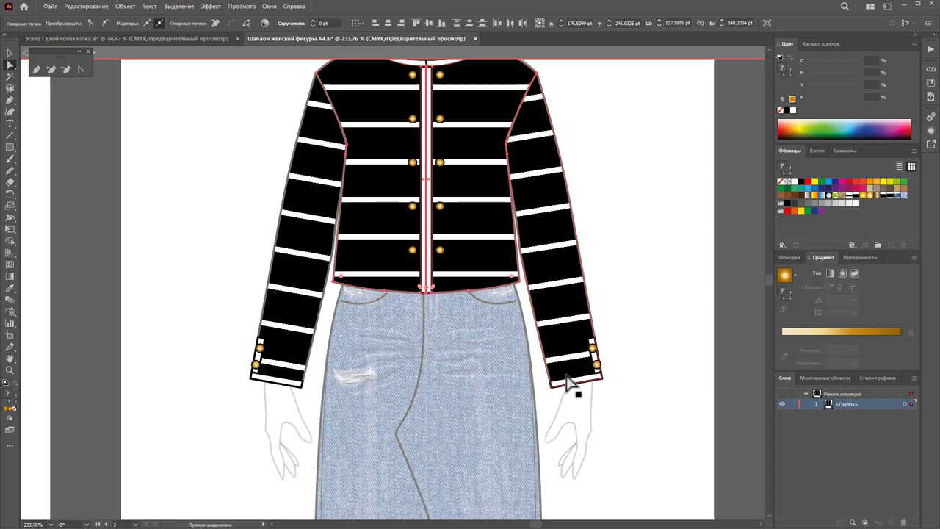
key(Up)
key(Up)
key(Up)
key(Up)
key(Up)
key(Up)
key(Up)
key(Up)
key(Up)
key(Up)
key(Up)
key(Up)
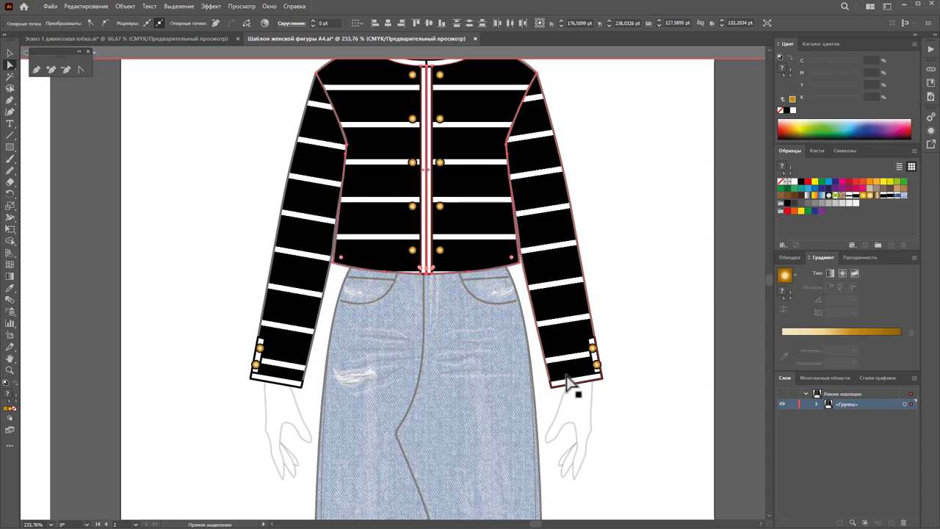
key(Up)
key(Up)
key(Up)
key(Up)
key(Up)
key(Up)
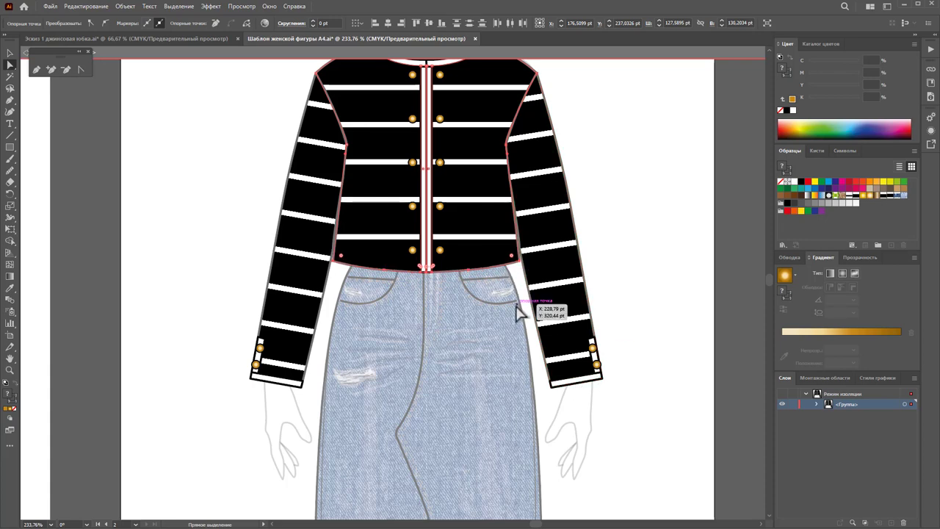
key(Up)
key(Up)
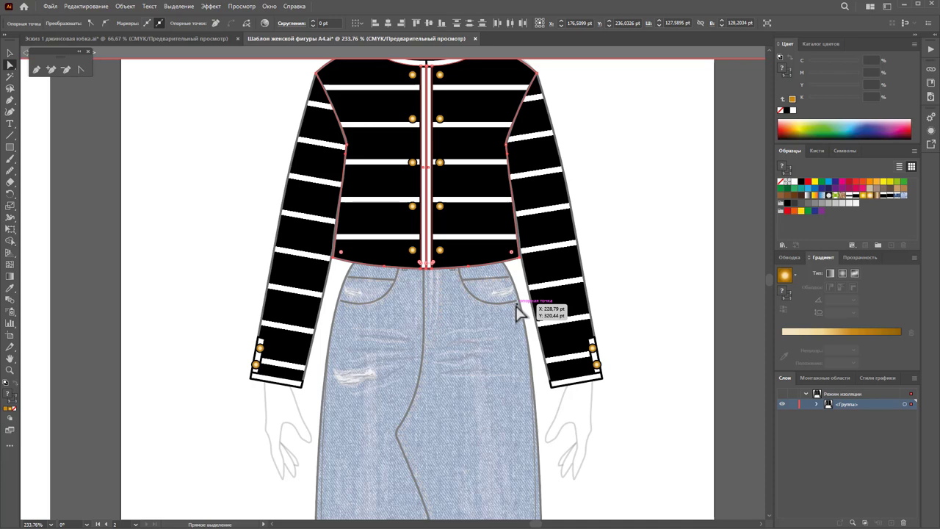
key(Up)
key(Up)
key(Up)
key(Up)
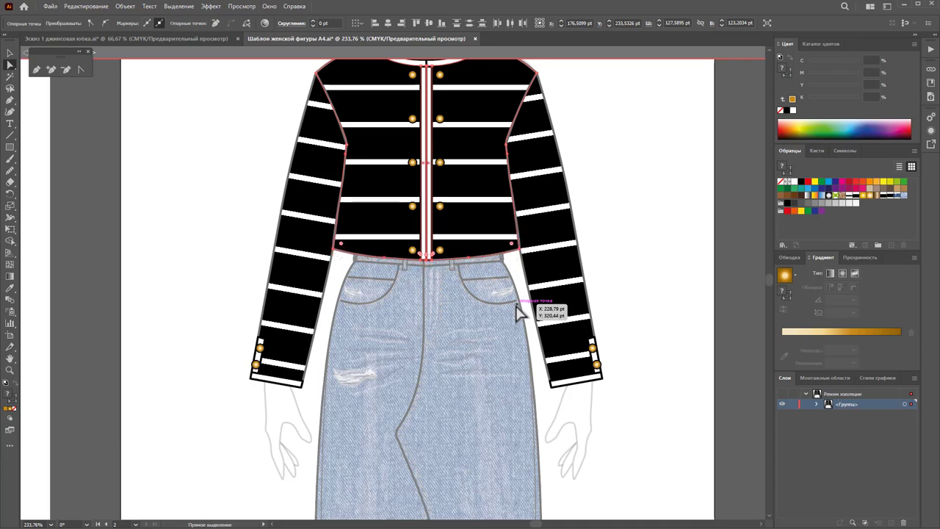
- Adjust the left and right hem corner points to sit over the waistband
click(335, 264)
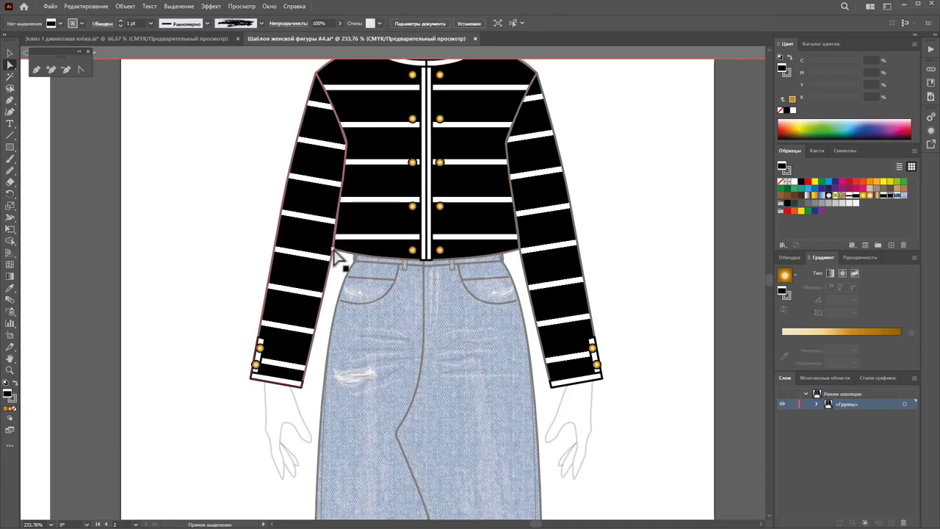
drag(337, 254, 345, 256)
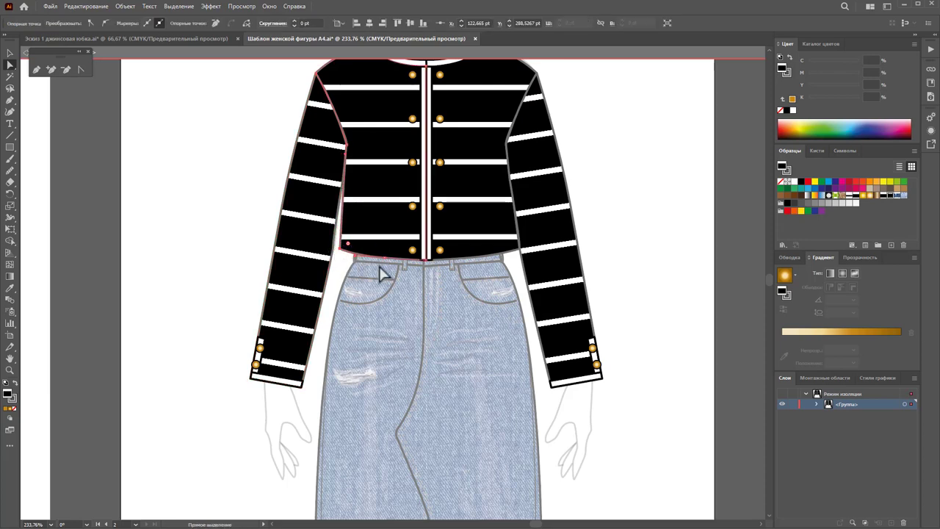
drag(516, 250, 512, 254)
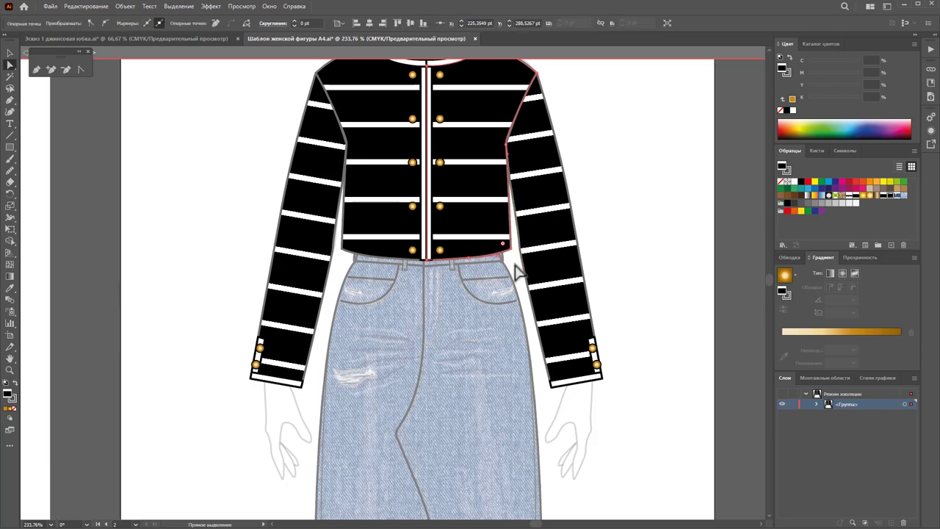
drag(346, 256, 349, 255)
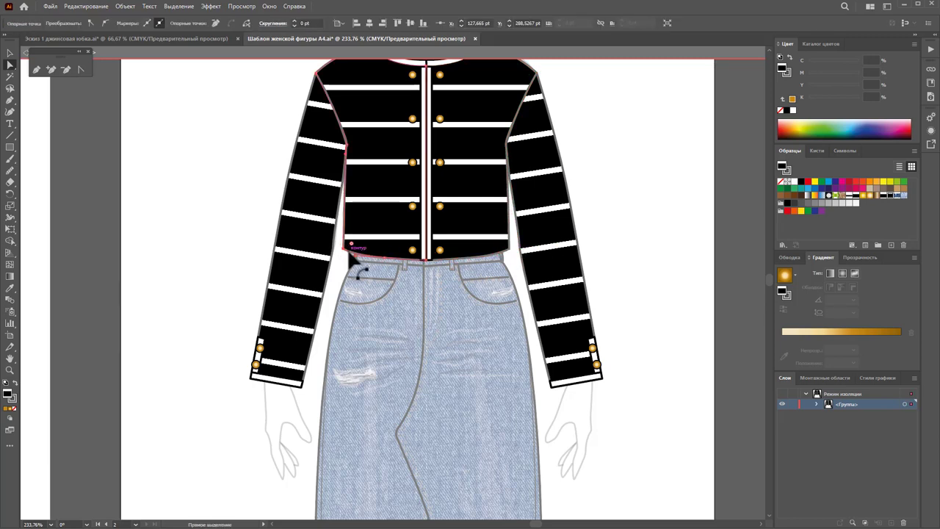
click(491, 271)
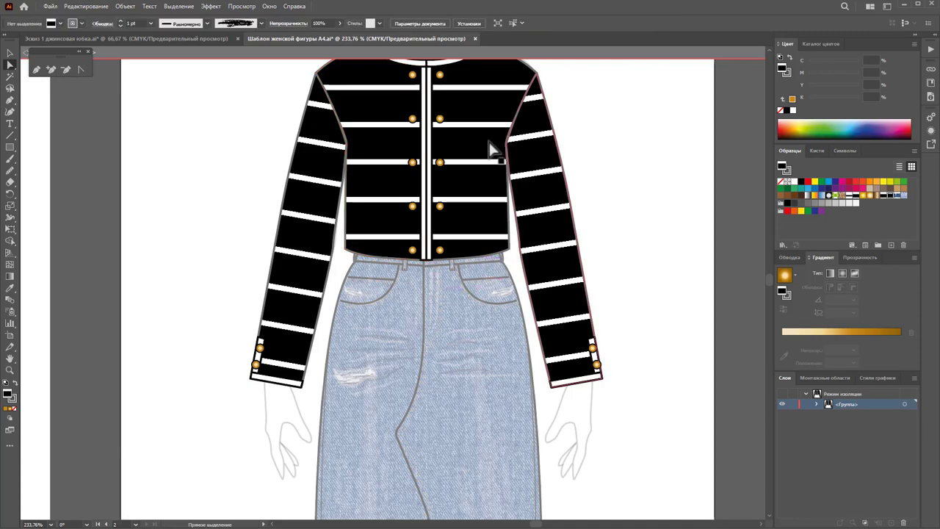
- Exit isolation mode and zoom out to 66.67% to show both artboards
double_click(594, 189)
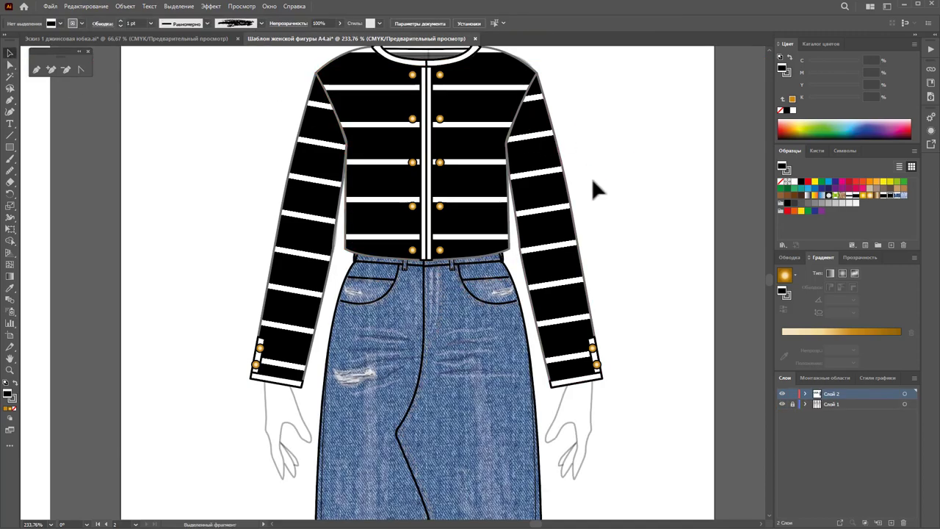
key(z)
alt+click(419, 297)
alt+click(370, 329)
alt+click(331, 312)
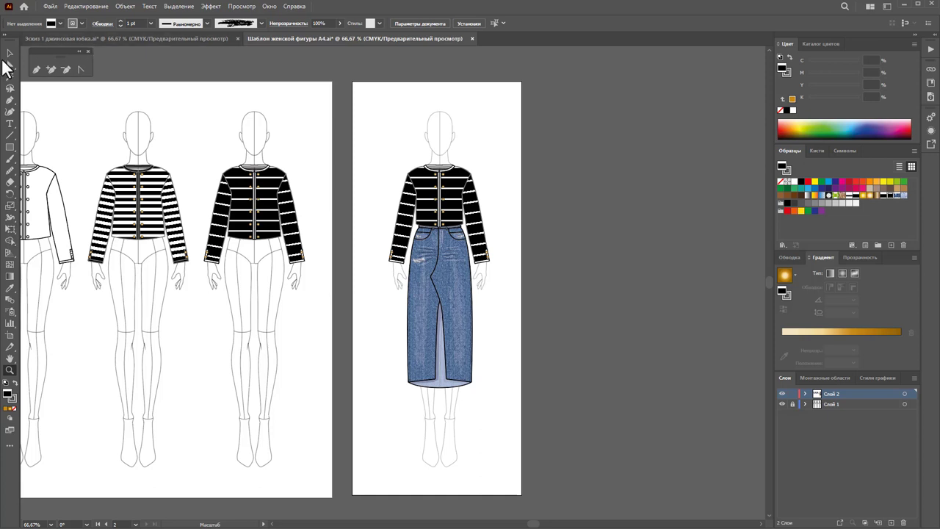
- Move the shortened jacket off the figure onto the pasteboard at right and deselect
click(9, 52)
drag(451, 203, 587, 207)
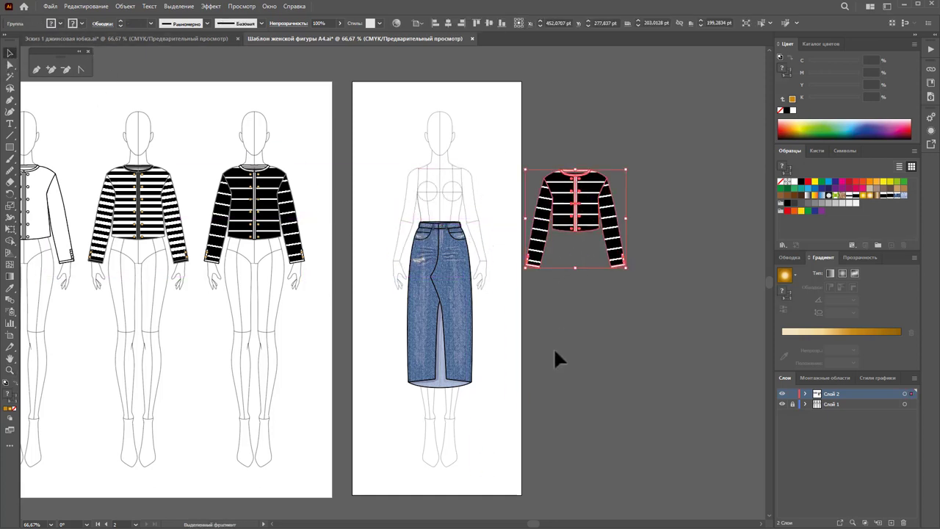
click(576, 352)
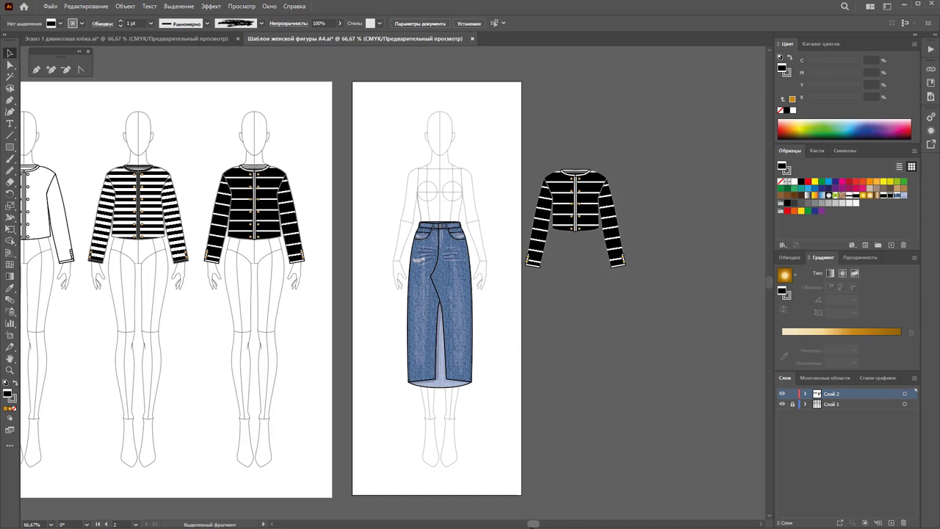
drag(532, 524, 529, 524)
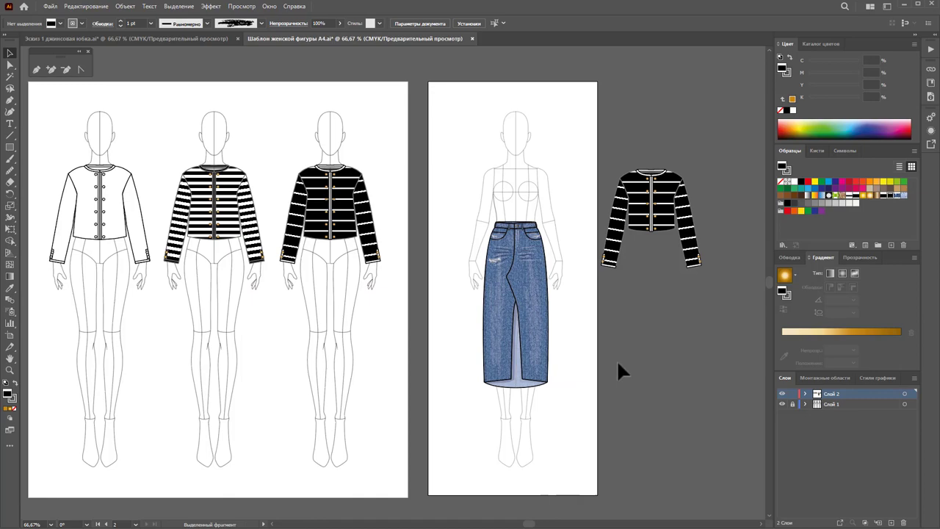